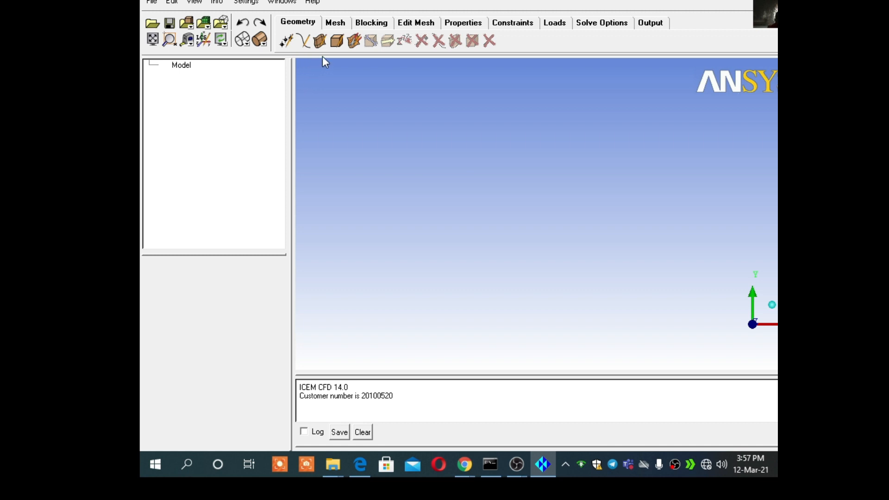
Create points from explicit coordinates at 0, 0, 0 and 15, 0, 0
click(286, 41)
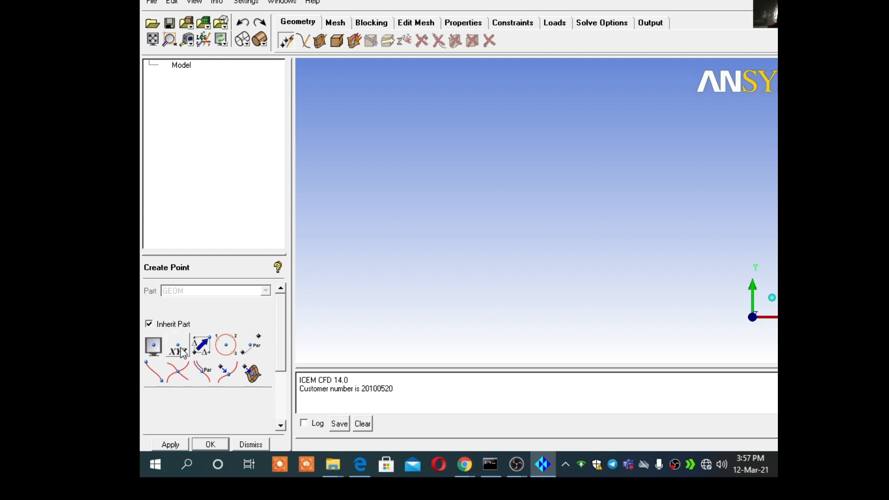
click(178, 349)
scroll(284, 329, down, 2)
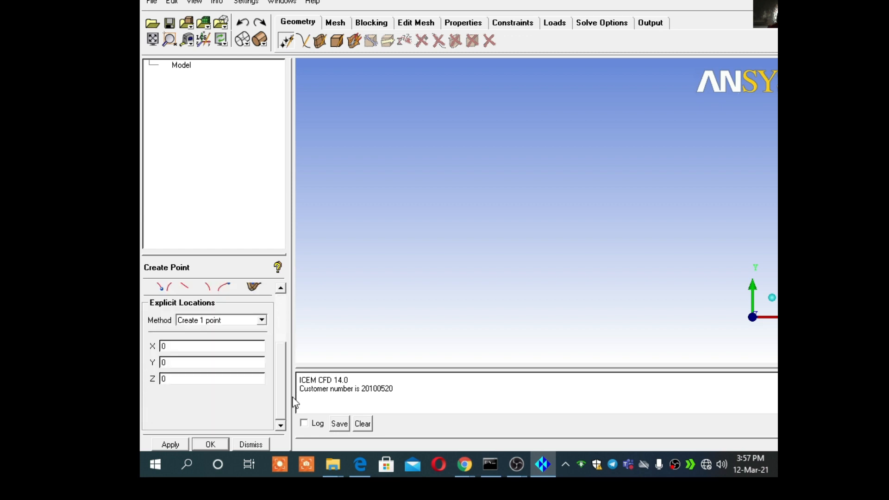
click(175, 444)
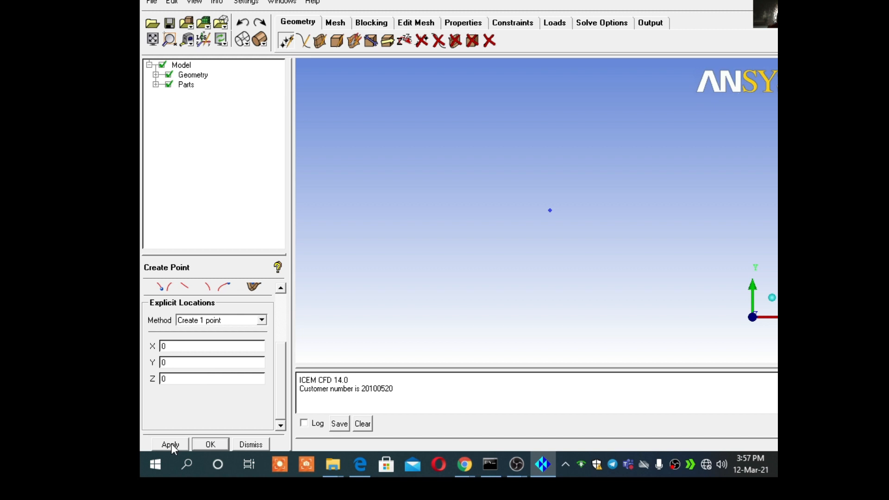
drag(173, 350, 147, 349)
text(15)
click(169, 444)
click(154, 40)
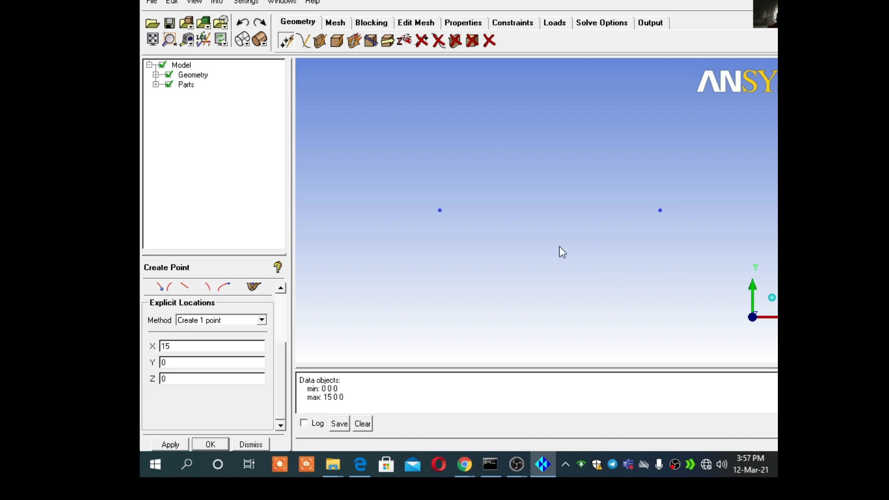
Create the two remaining corner points of the square at 15, 15, 0 and 0, 15, 0
double_click(179, 363)
double_click(184, 346)
text(0)
click(170, 444)
middle_drag(581, 152, 568, 214)
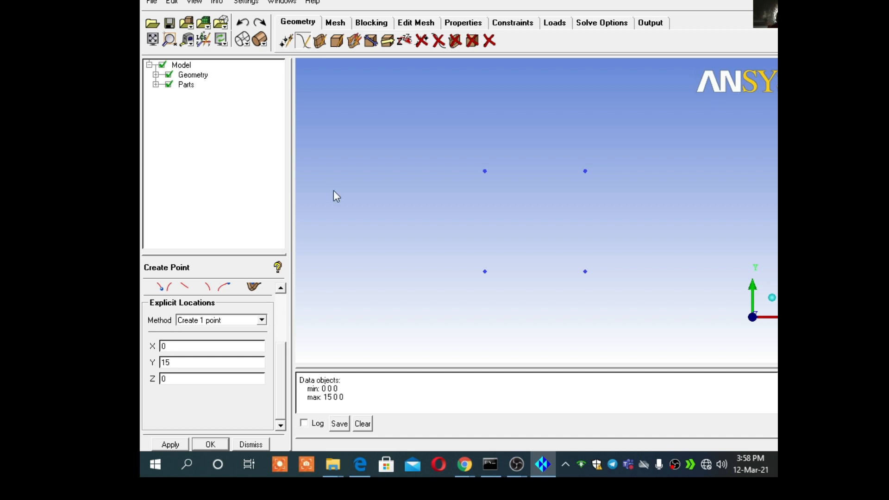
Connect the four corner points with curves to form a closed square outline
click(304, 41)
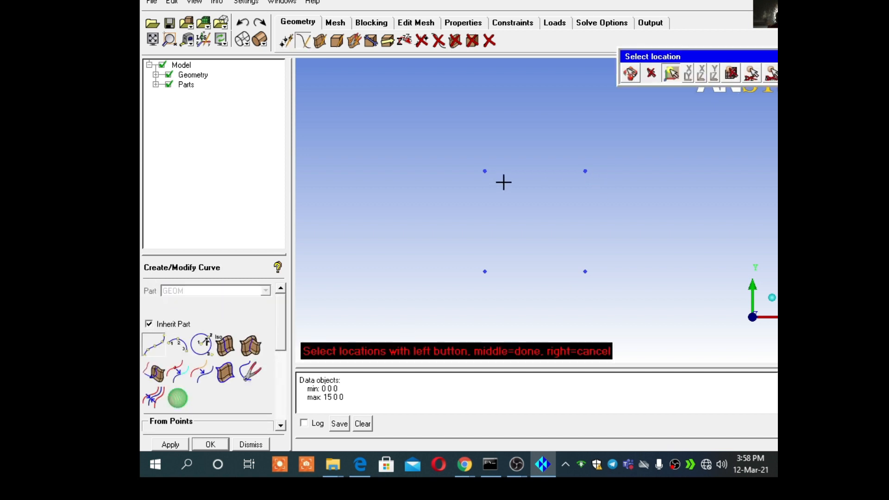
click(585, 172)
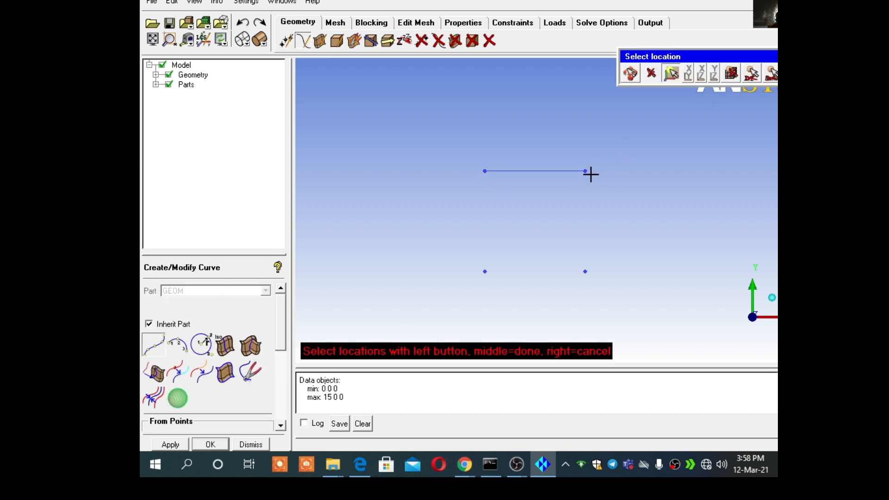
click(585, 271)
click(484, 272)
click(484, 171)
middle_click(509, 134)
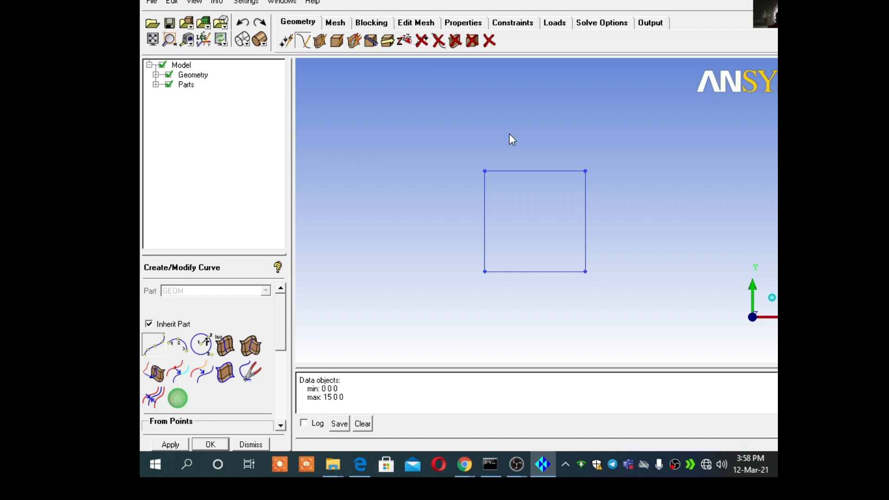
Select the corner point at the origin for an explicit translation with copying enabled
drag(543, 163, 629, 146)
middle_drag(628, 146, 631, 164)
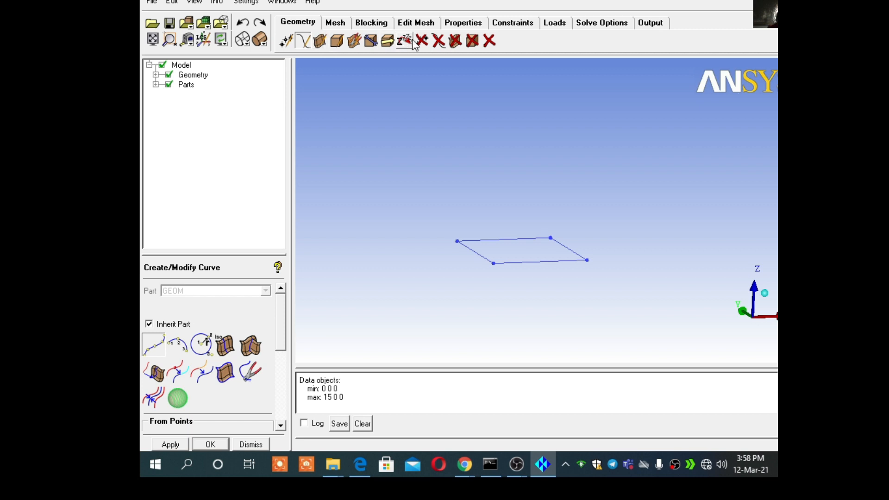
click(388, 40)
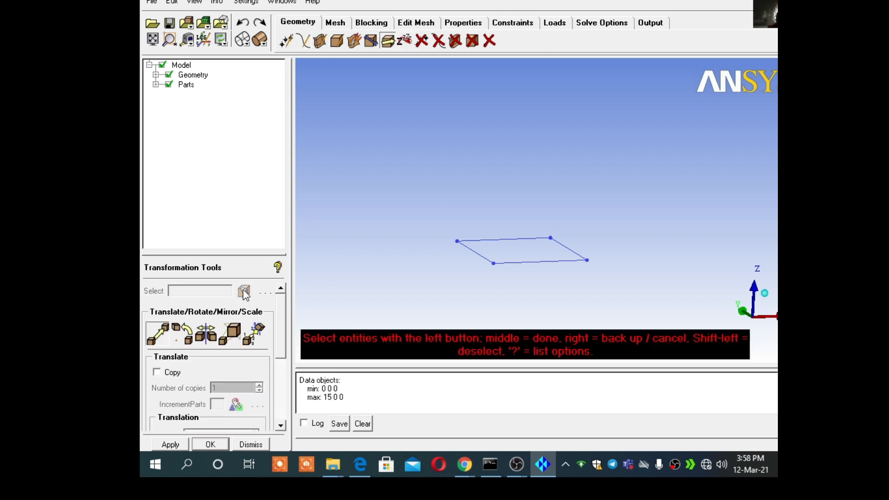
click(492, 262)
middle_click(523, 298)
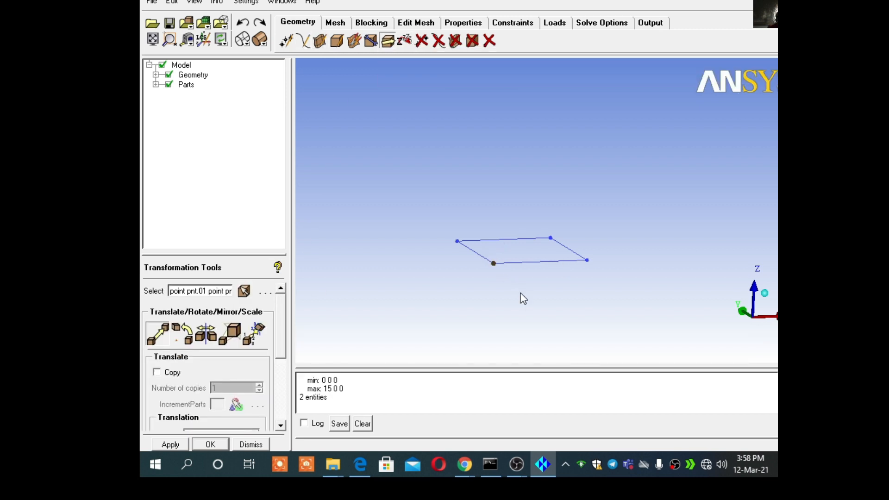
click(157, 373)
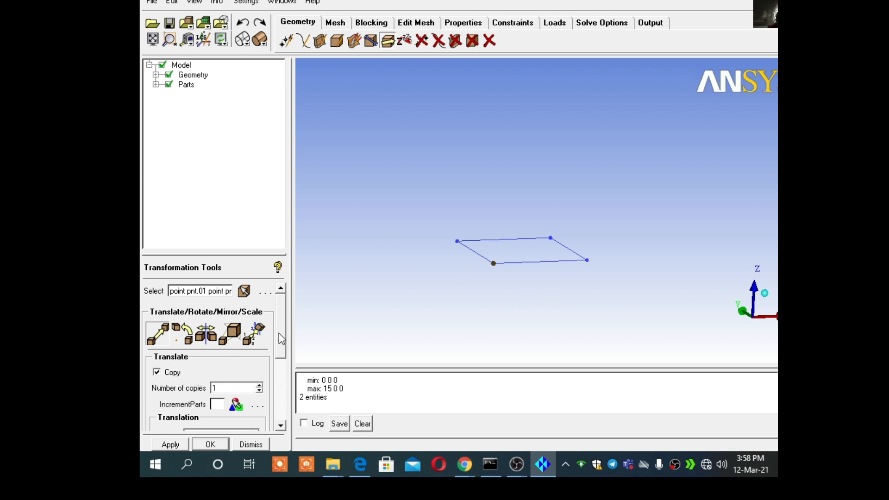
drag(281, 340, 282, 389)
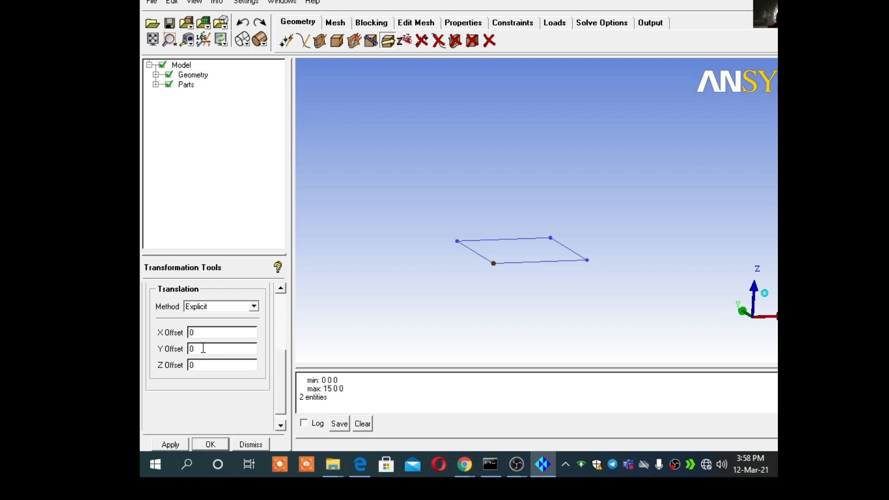
Try to copy the selected corner point with a Z offset of 10
text(10)
click(171, 445)
drag(427, 292, 454, 234)
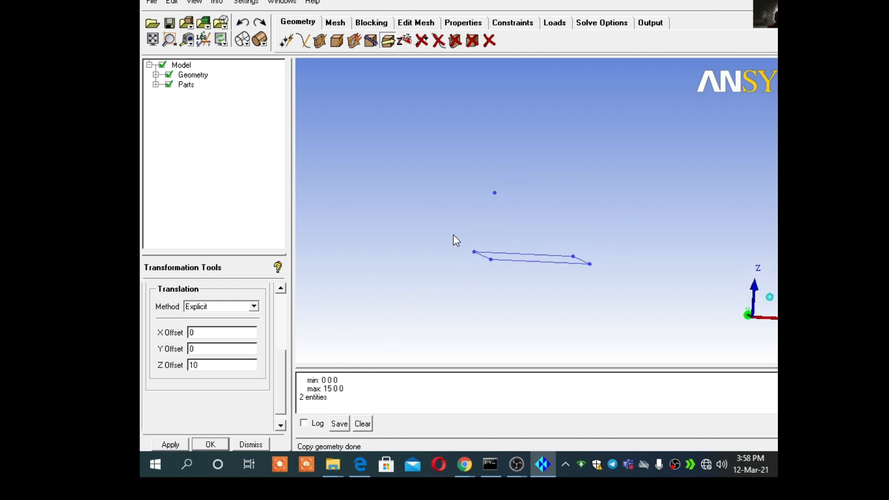
click(244, 27)
Copy the selected corner point with a Z offset of 1
drag(209, 366, 174, 373)
text(1)
click(170, 444)
Create a flat surface from the four boundary curves of the square
drag(519, 220, 488, 254)
scroll(520, 238, up, 3)
middle_drag(527, 235, 542, 155)
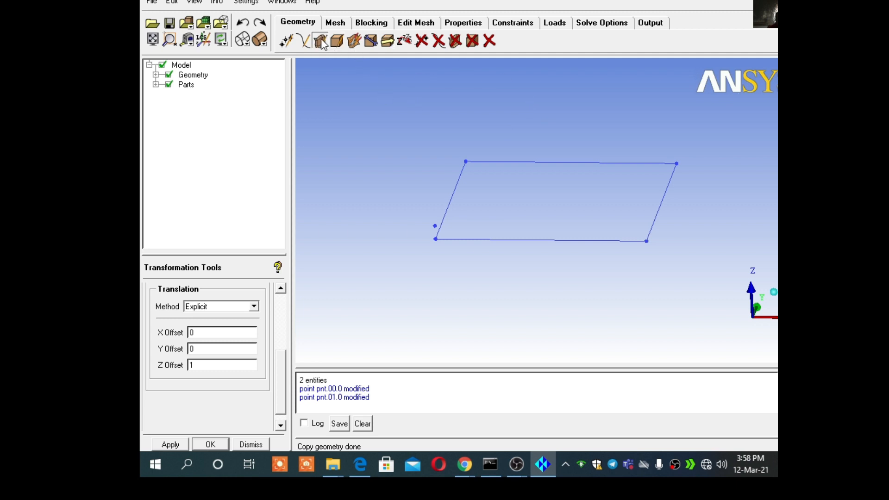
click(154, 345)
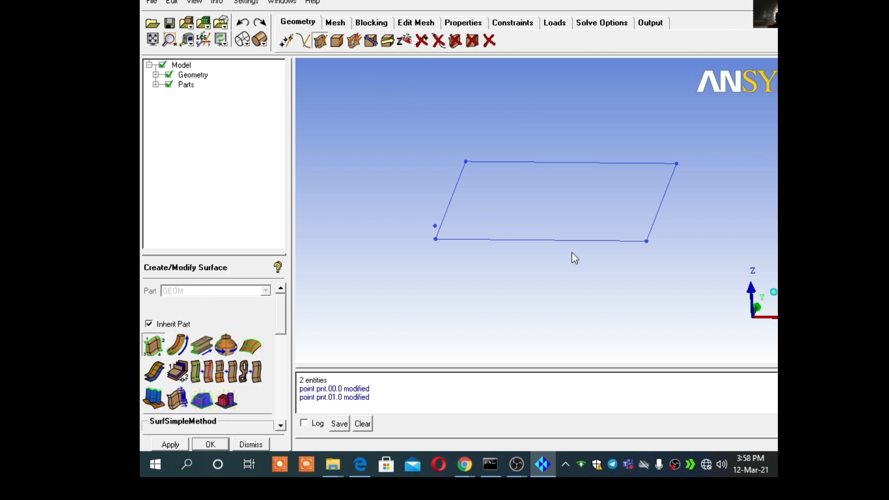
click(610, 240)
click(637, 163)
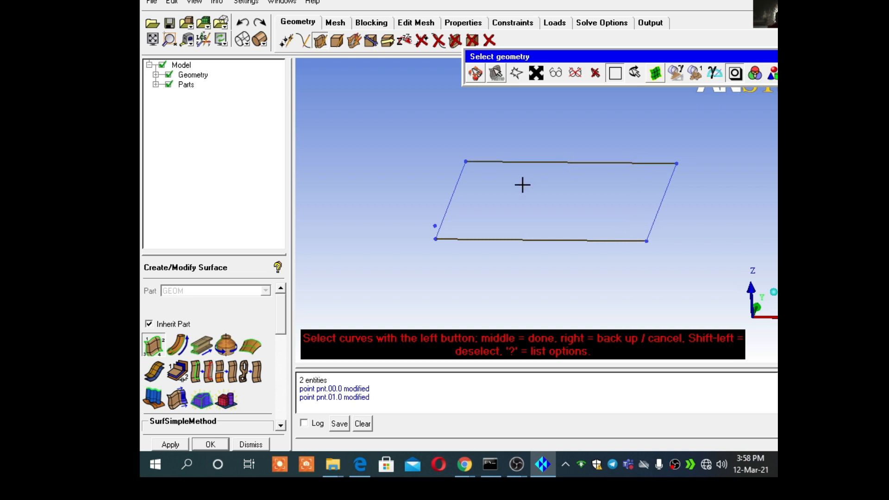
click(660, 206)
click(464, 177)
middle_click(498, 177)
middle_click(669, 210)
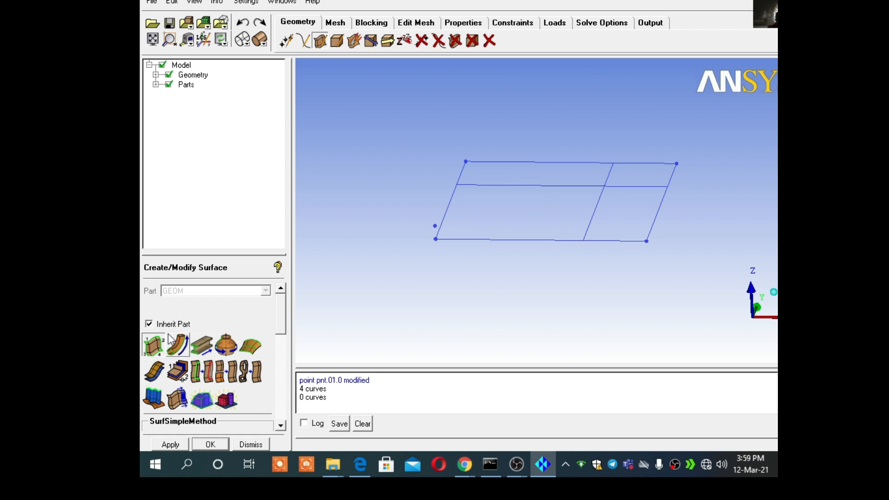
drag(631, 212, 588, 227)
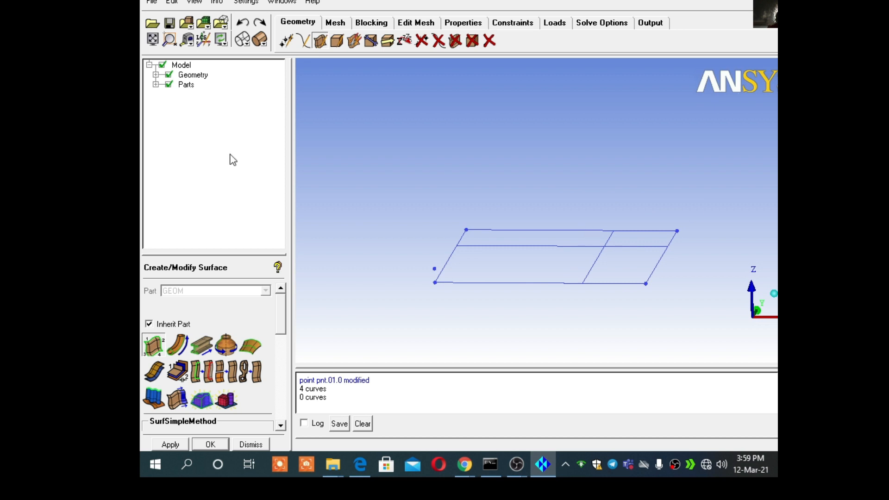
scroll(452, 171, up, 1)
scroll(465, 164, up, 2)
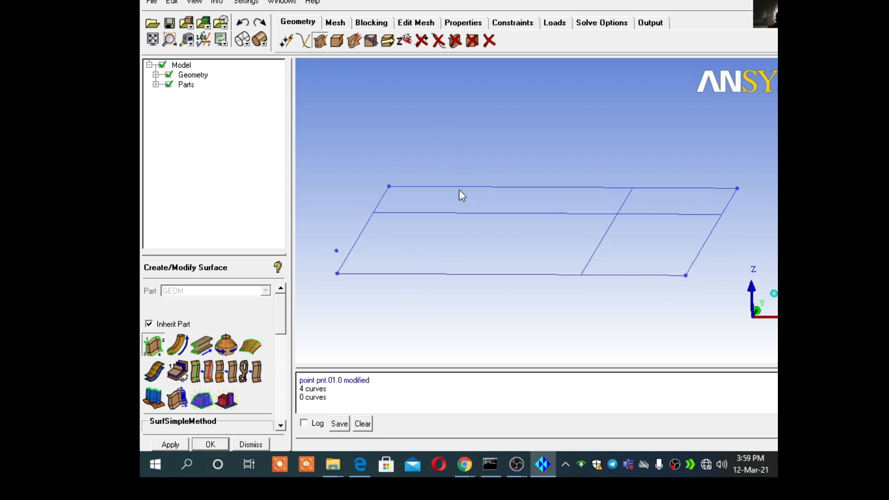
scroll(464, 190, down, 1)
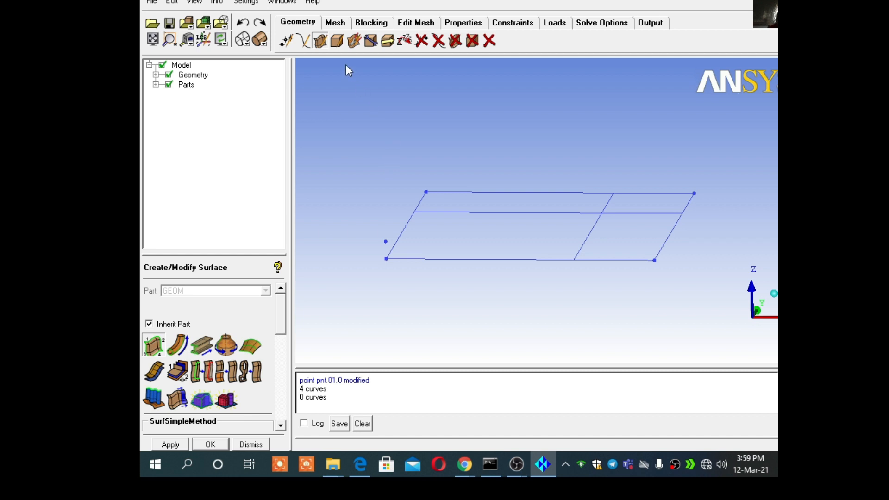
click(388, 41)
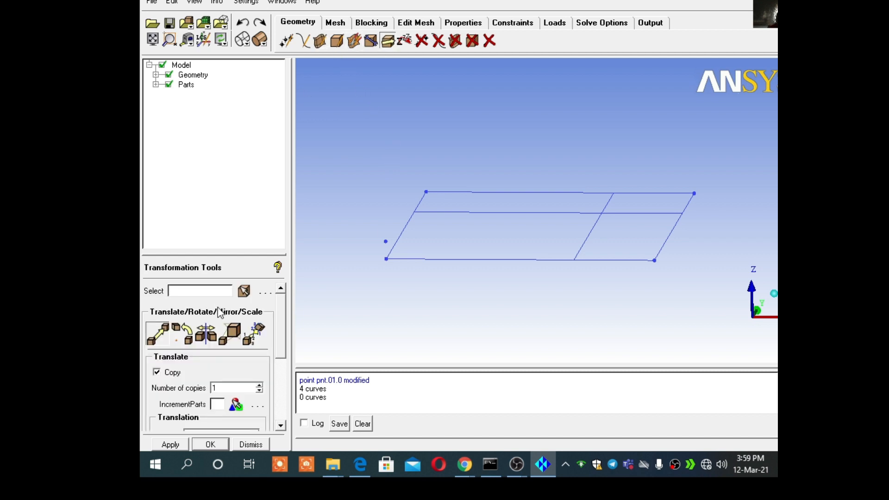
click(243, 292)
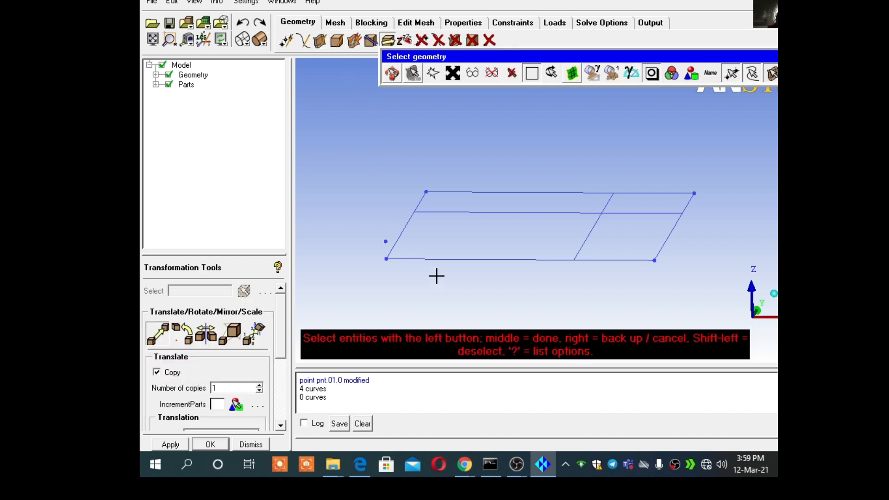
click(385, 259)
click(386, 241)
middle_click(389, 214)
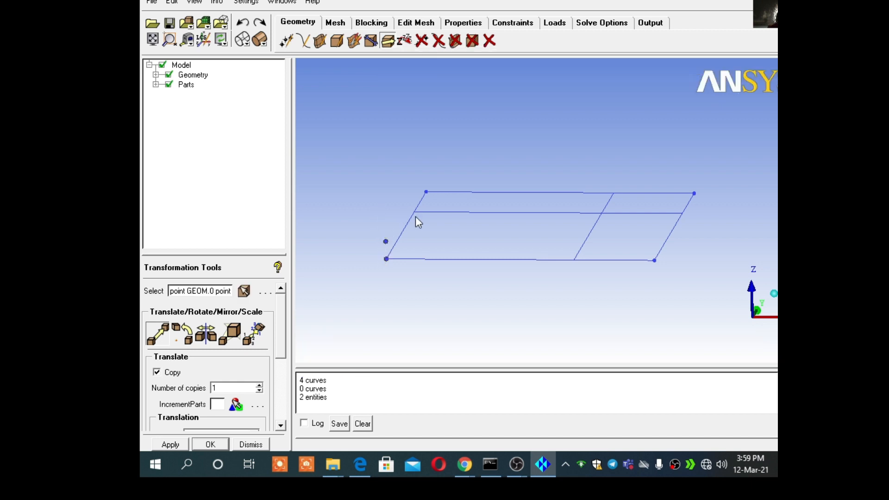
drag(278, 328, 287, 294)
Sweep the four square curves into side surfaces along the vector from the origin corner point to its copy above
click(319, 42)
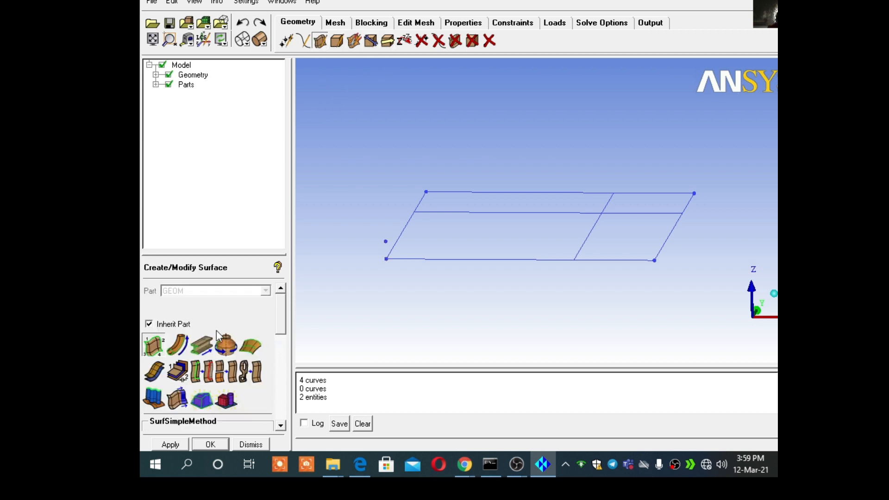
click(205, 354)
drag(288, 325, 288, 346)
click(384, 262)
click(385, 242)
click(506, 192)
click(679, 218)
click(627, 260)
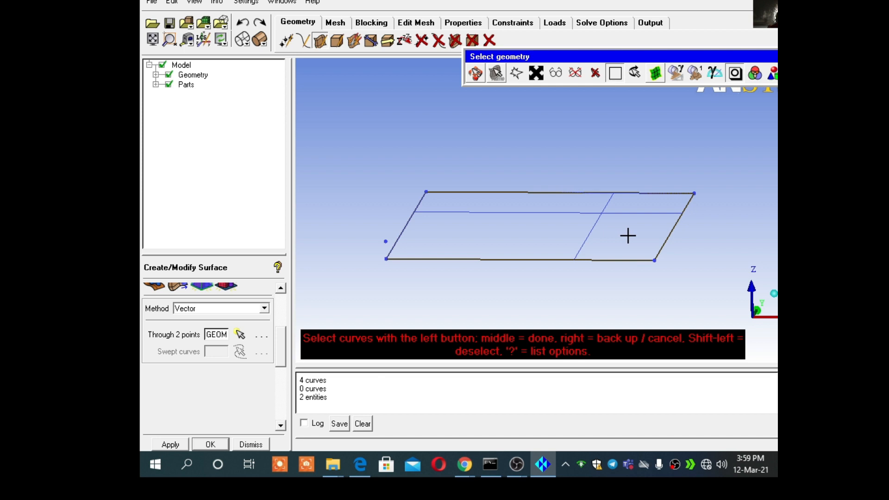
middle_click(628, 236)
middle_click(629, 234)
Copy the bottom surface with a Z offset of 1 to close the top of the box
scroll(630, 233, up, 1)
middle_drag(630, 233, 635, 250)
scroll(624, 280, down, 1)
drag(623, 280, 596, 275)
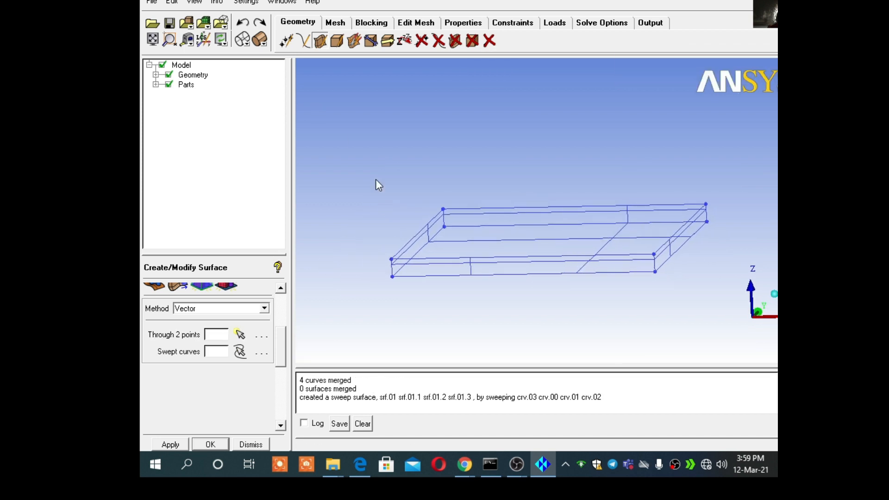
drag(280, 354, 288, 283)
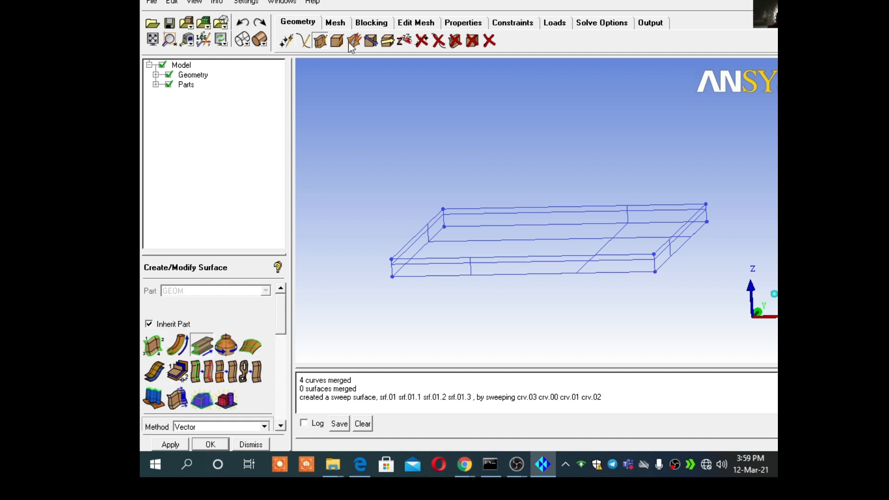
click(388, 41)
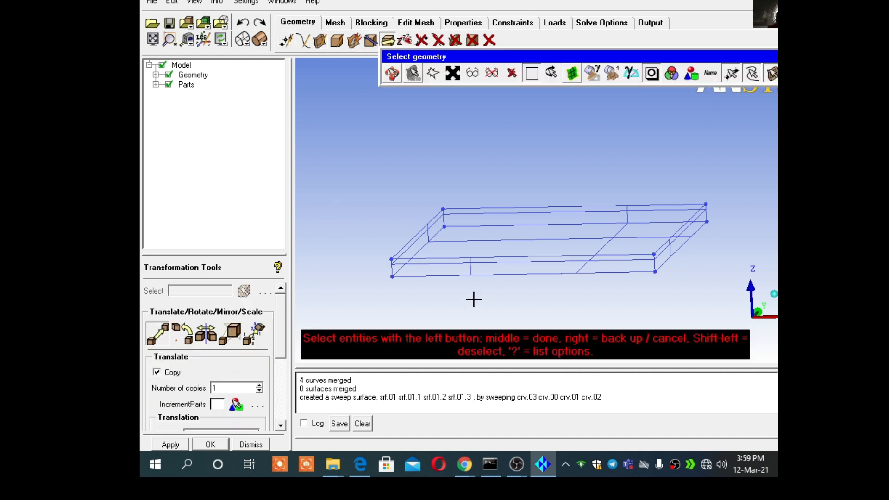
click(609, 244)
middle_click(614, 164)
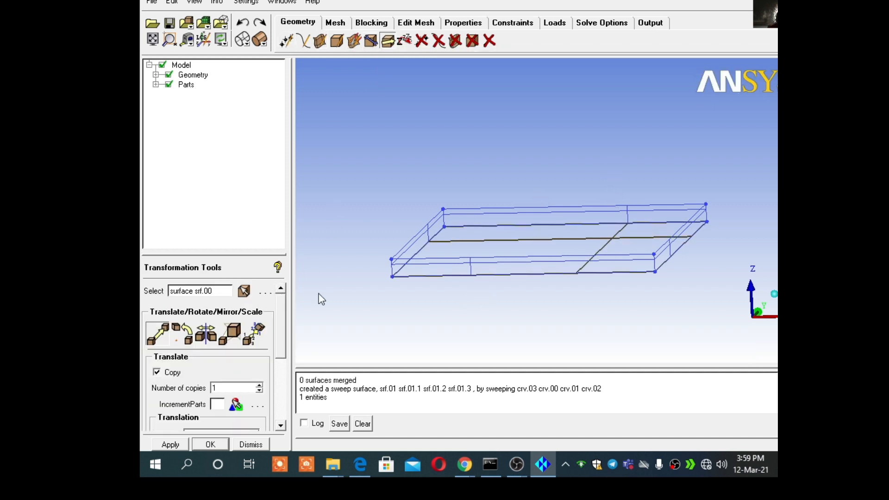
drag(283, 329, 288, 394)
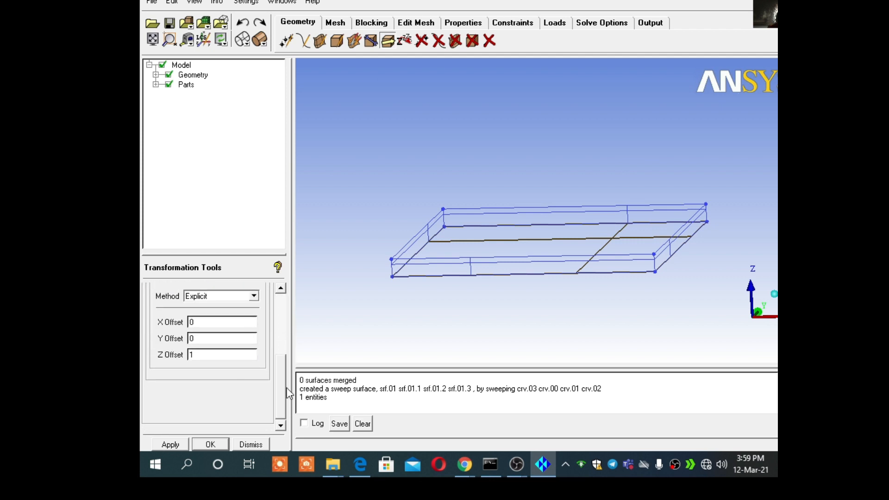
click(169, 446)
drag(579, 240, 550, 275)
middle_drag(544, 220, 548, 268)
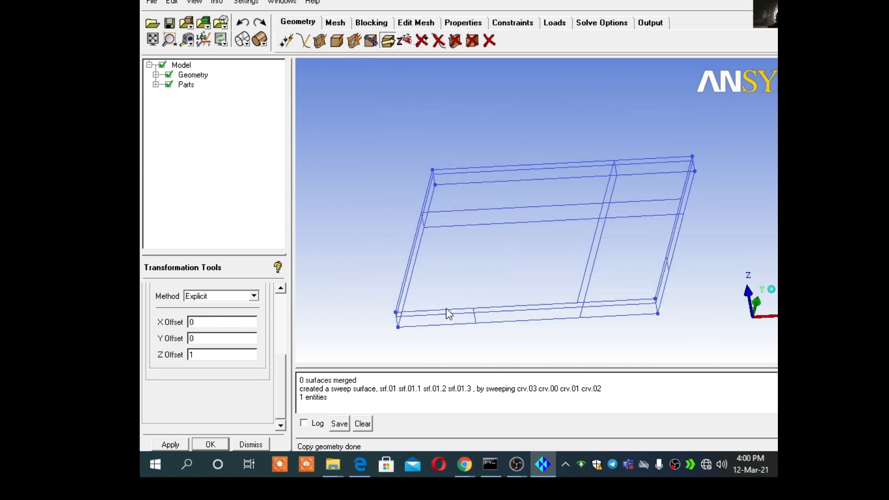
mouse_move(429, 293)
middle_down()
mouse_move(435, 268)
mouse_move(432, 281)
middle_up()
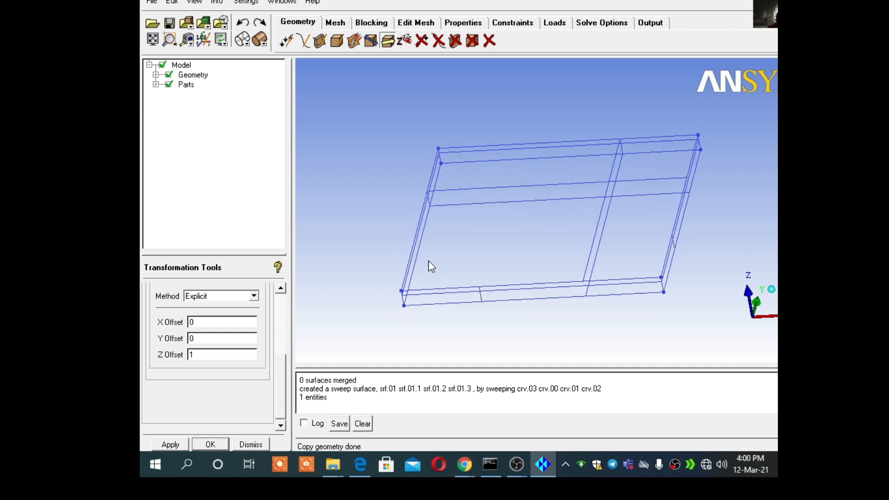
drag(484, 249, 474, 223)
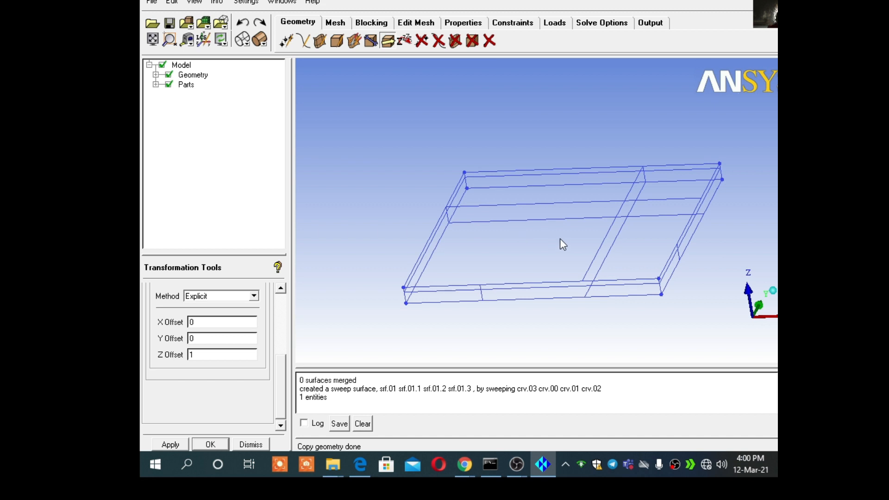
scroll(560, 233, up, 3)
drag(560, 233, 653, 304)
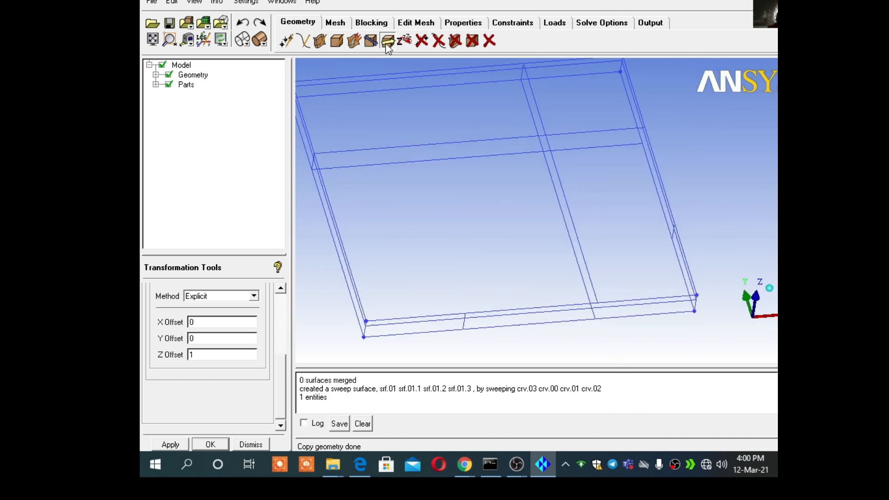
Copy the upper corner point of the plate with X and Y offsets of 1 and a Z offset of 0
drag(285, 365, 284, 303)
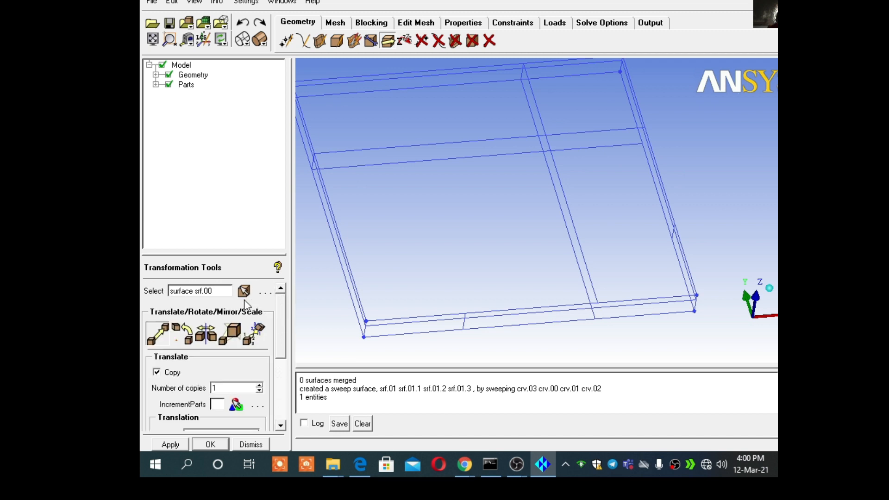
click(243, 291)
click(366, 320)
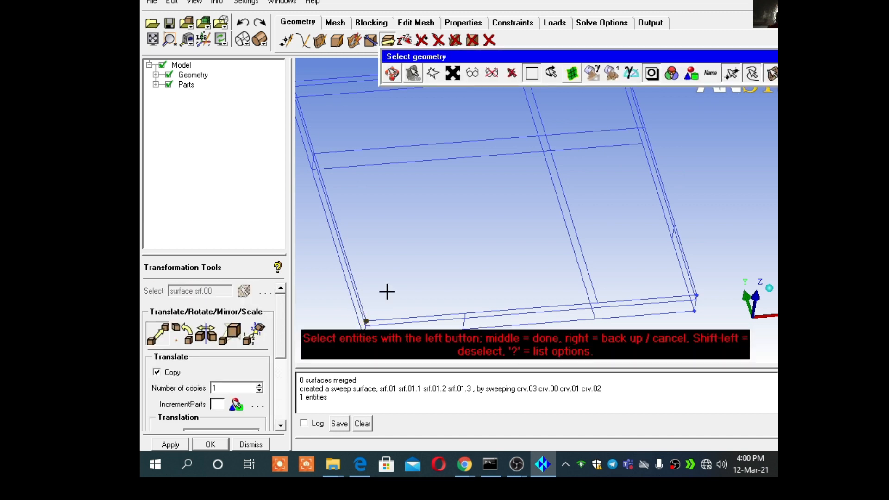
middle_click(385, 292)
scroll(280, 319, down, 5)
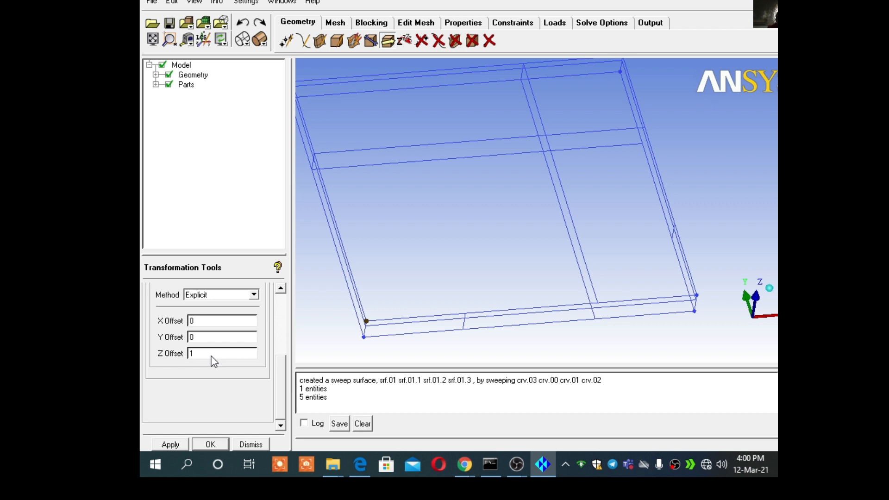
text(01)
double_click(202, 336)
text(1)
click(168, 447)
drag(380, 324, 517, 271)
scroll(514, 265, up, 2)
middle_drag(542, 255, 635, 231)
scroll(609, 213, up, 2)
middle_drag(533, 222, 527, 132)
drag(522, 194, 505, 186)
Try copying the new inner point with an X offset of 5 and a Y offset of 1, and undo the copy
click(388, 41)
click(244, 291)
click(394, 268)
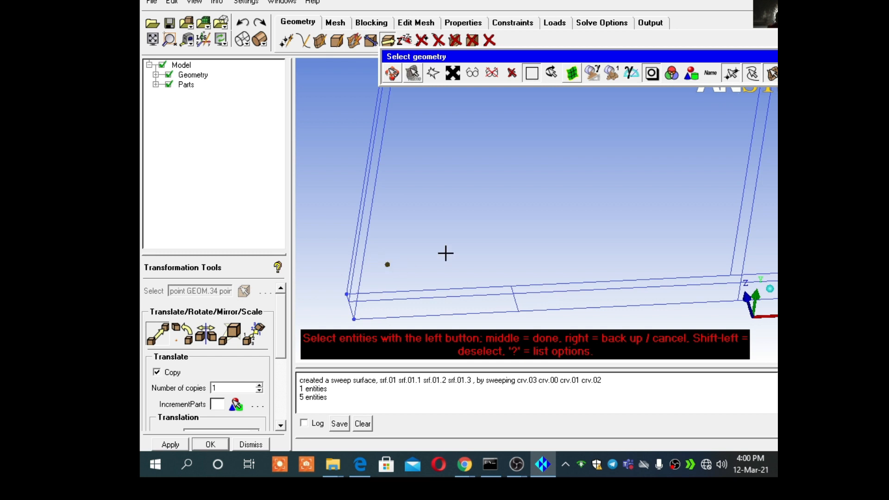
middle_click(446, 252)
drag(284, 332, 282, 370)
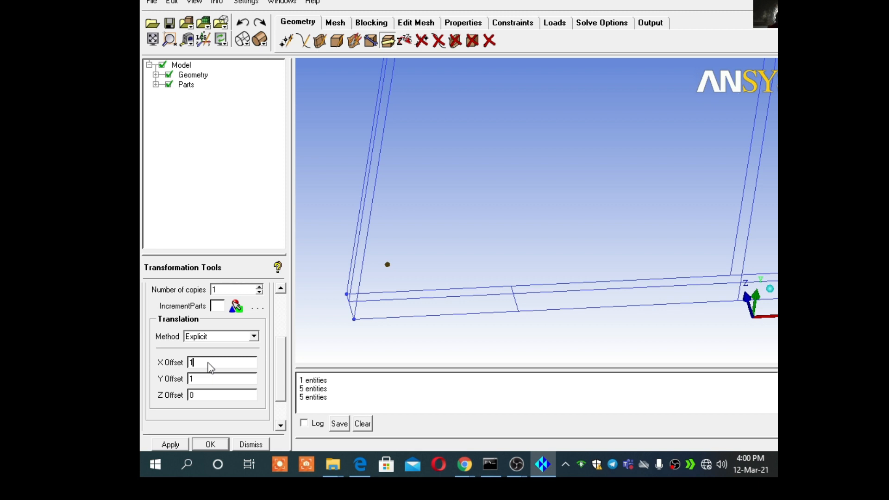
drag(208, 363, 183, 366)
text(5)
click(171, 444)
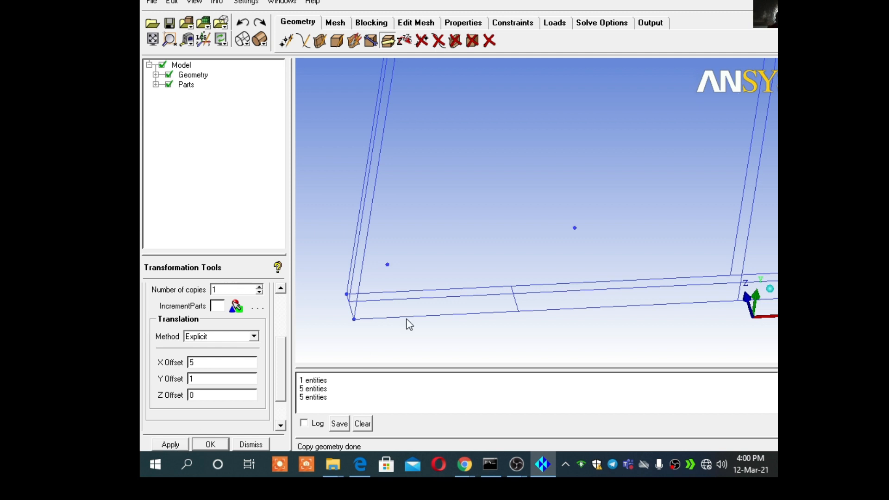
drag(490, 274, 602, 227)
click(242, 22)
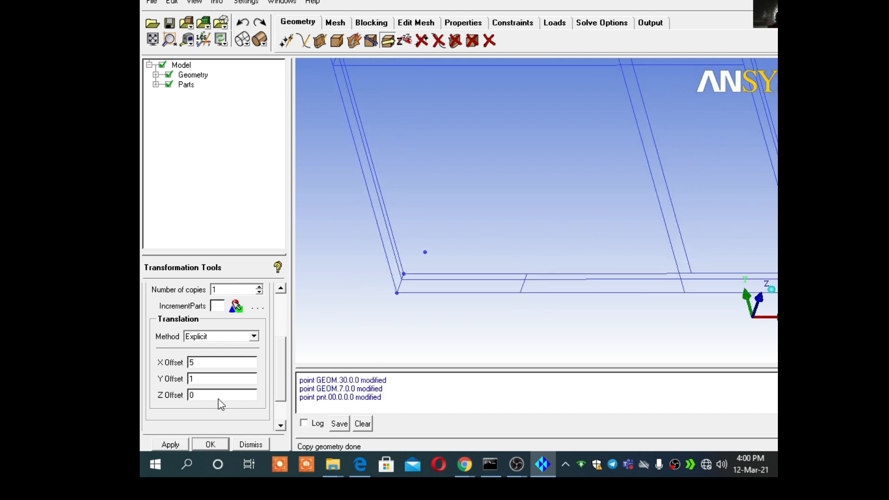
Try copying the inner point with an X offset of 5 and a Y offset of 0, and undo the copy
double_click(193, 380)
text(0)
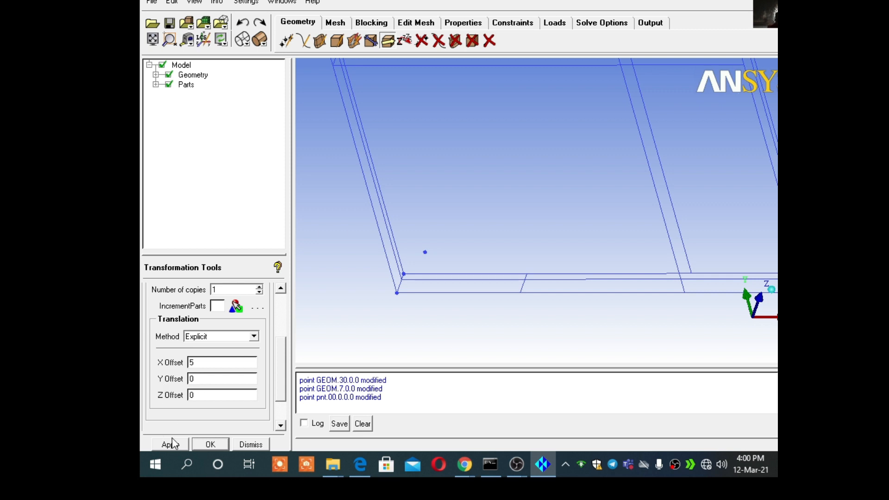
click(171, 444)
drag(505, 266, 452, 239)
click(242, 22)
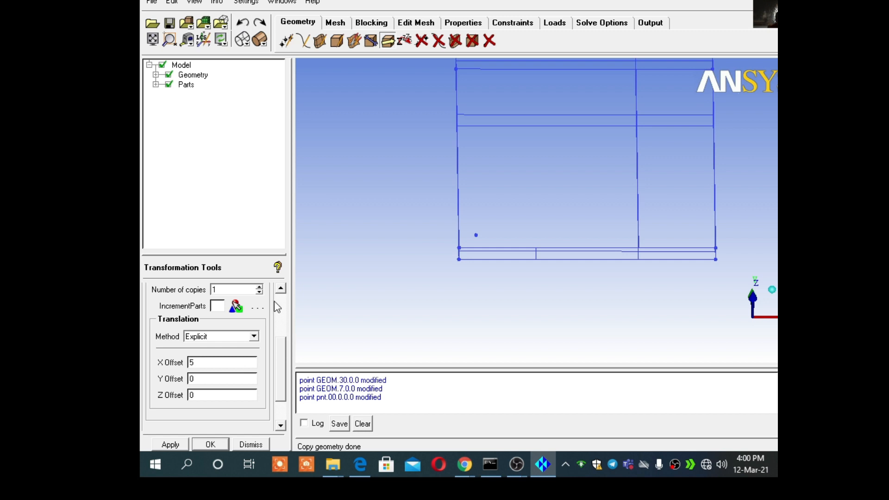
Copy the inner point with an X offset of 2 and no Y or Z offset
middle_drag(529, 197, 496, 237)
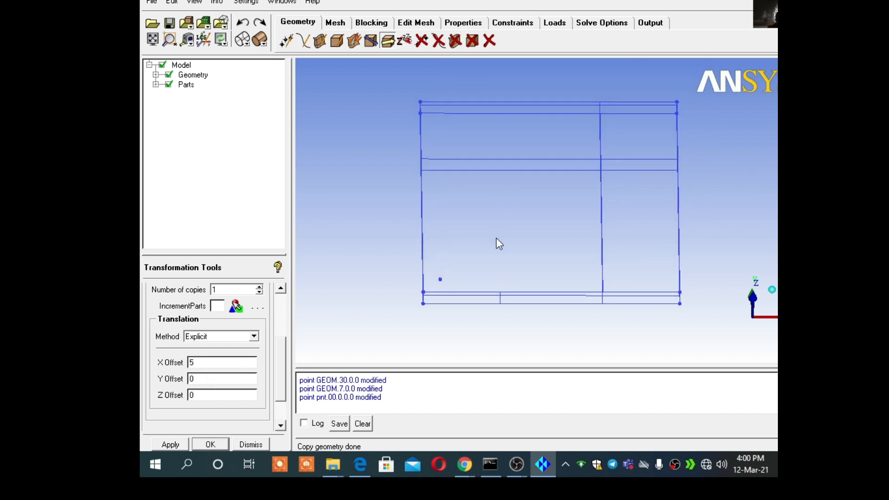
scroll(498, 243, up, 2)
drag(512, 259, 560, 242)
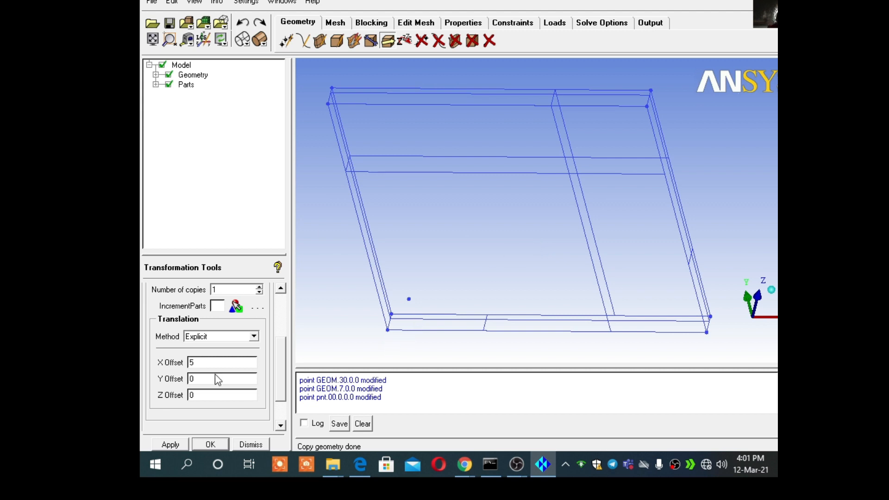
double_click(191, 364)
text(2)
click(178, 444)
drag(499, 235, 362, 231)
Copy the two inner points with an X offset of 0 and a Y offset of 2 to complete a small square
scroll(276, 387, up, 3)
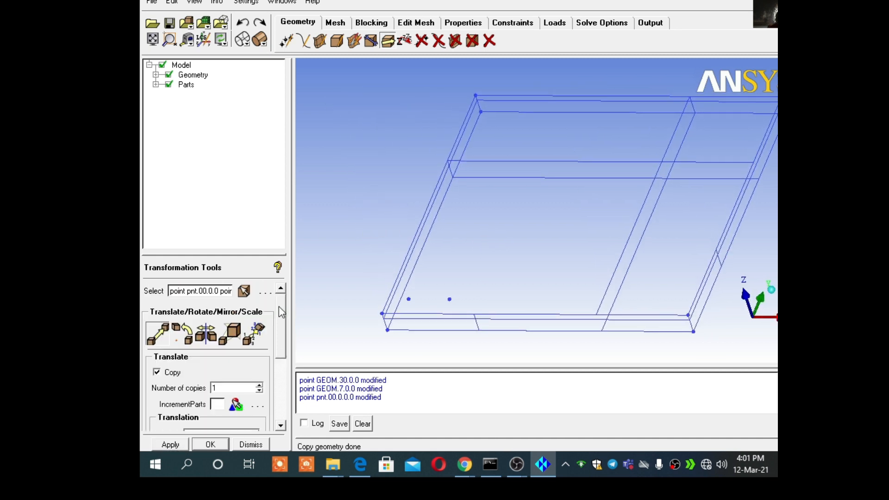
click(244, 291)
drag(403, 294, 462, 306)
middle_click(480, 291)
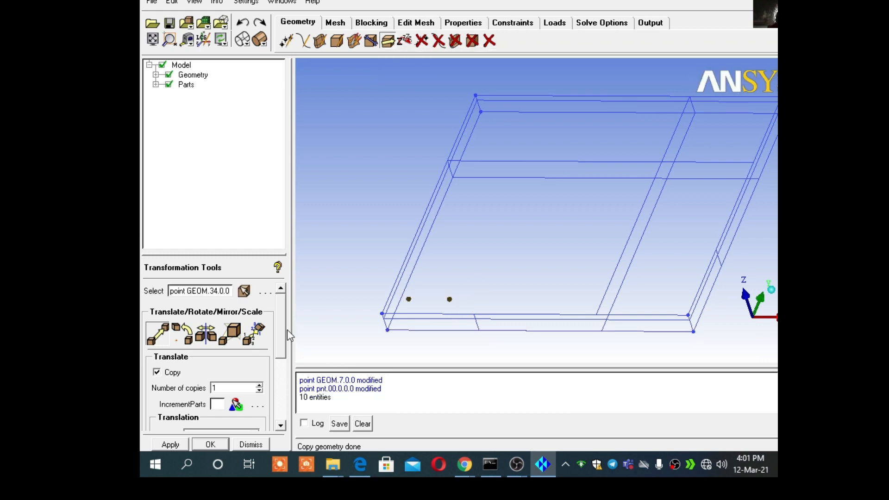
scroll(279, 333, down, 5)
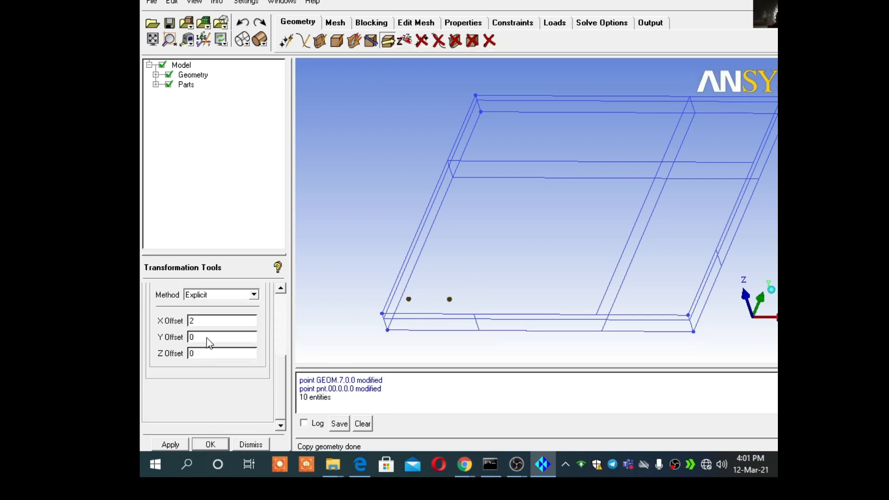
double_click(202, 327)
text(0)
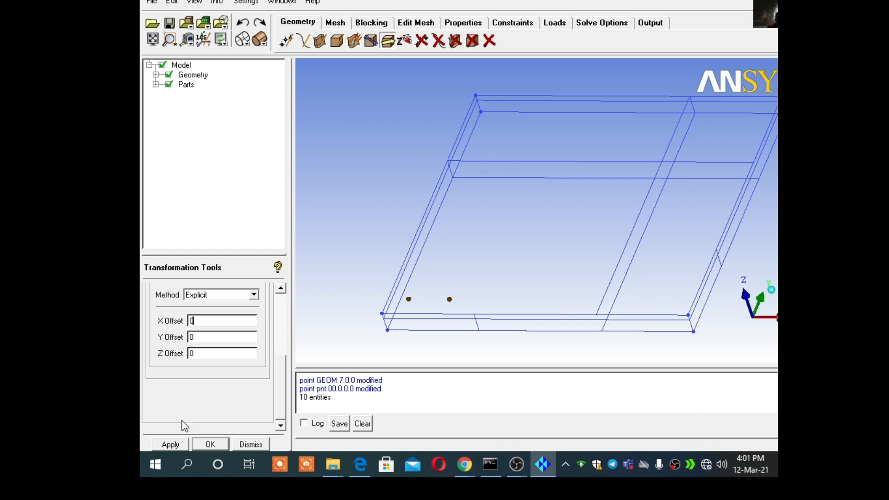
double_click(190, 338)
text(2)
click(171, 445)
drag(410, 281, 570, 264)
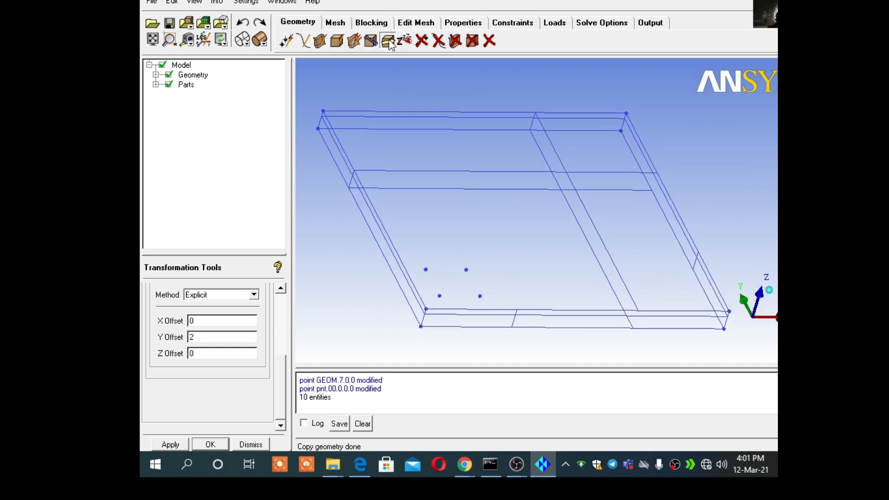
Copy the four points of the small square with a Y offset of 0 and a Z offset of 10
drag(279, 360, 278, 291)
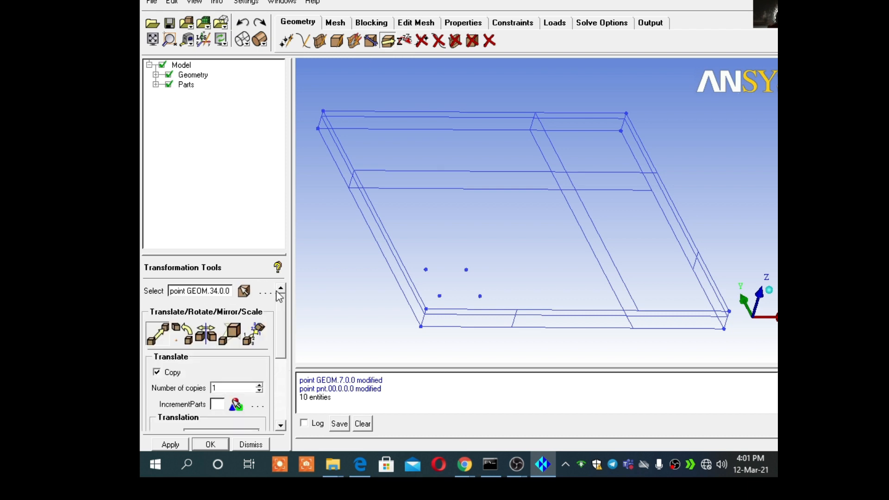
click(245, 291)
drag(419, 256, 490, 305)
middle_click(512, 255)
drag(513, 254, 514, 191)
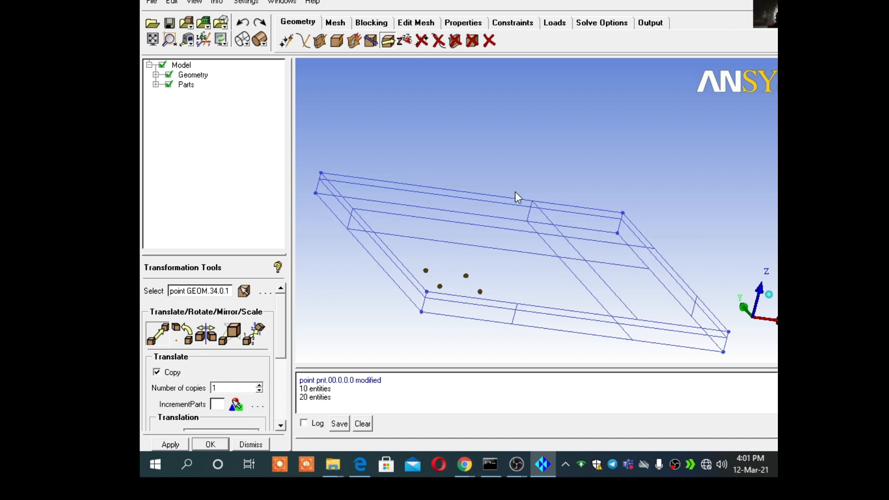
drag(285, 322, 287, 395)
double_click(189, 339)
text(0)
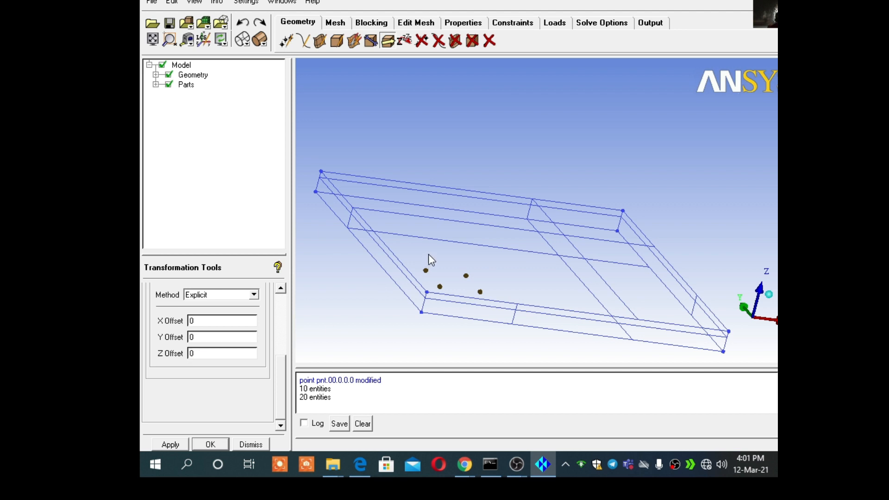
double_click(190, 354)
text(10)
click(180, 443)
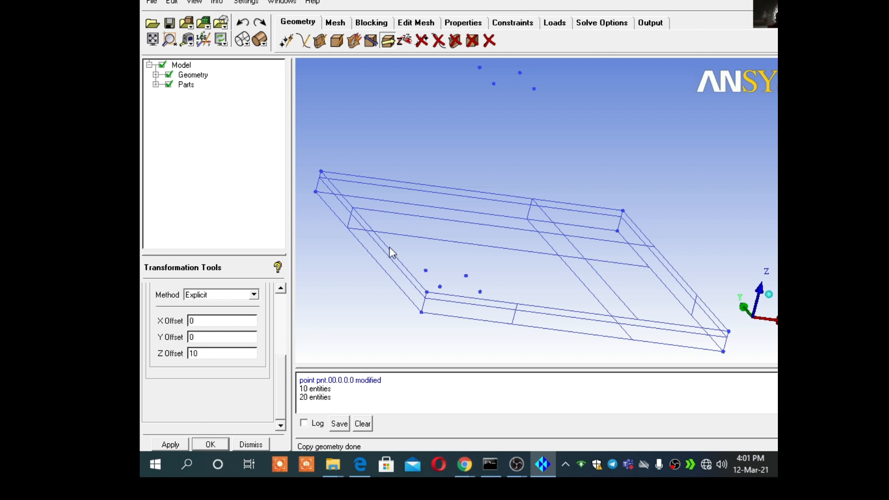
scroll(471, 187, down, 2)
drag(471, 184, 449, 213)
scroll(463, 198, up, 2)
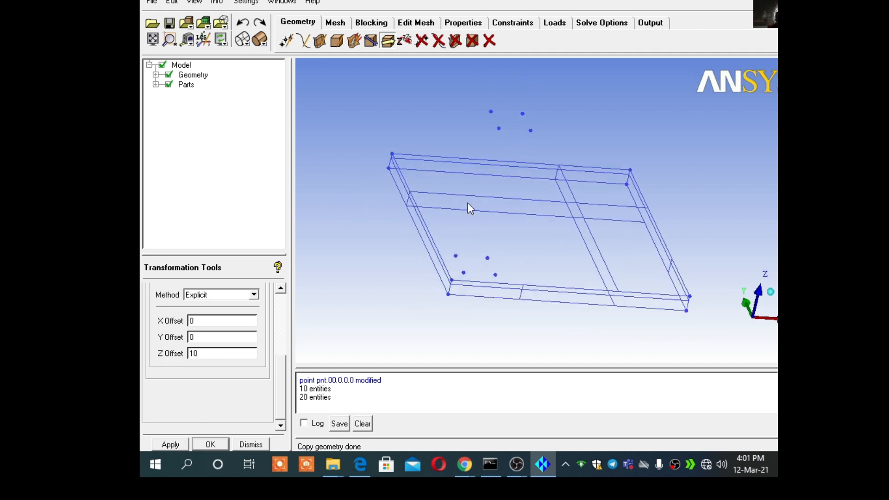
Create curves from points connecting the four lower points into a closed small square on the plate
click(304, 41)
click(154, 345)
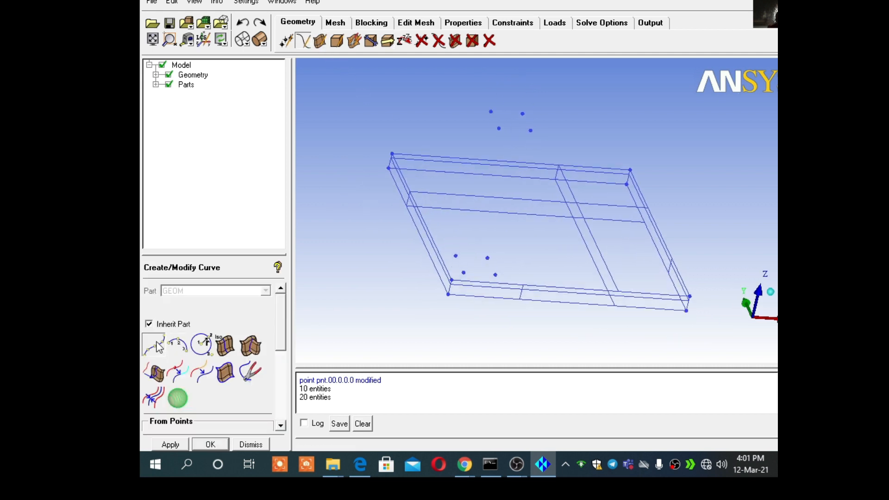
click(456, 256)
click(487, 258)
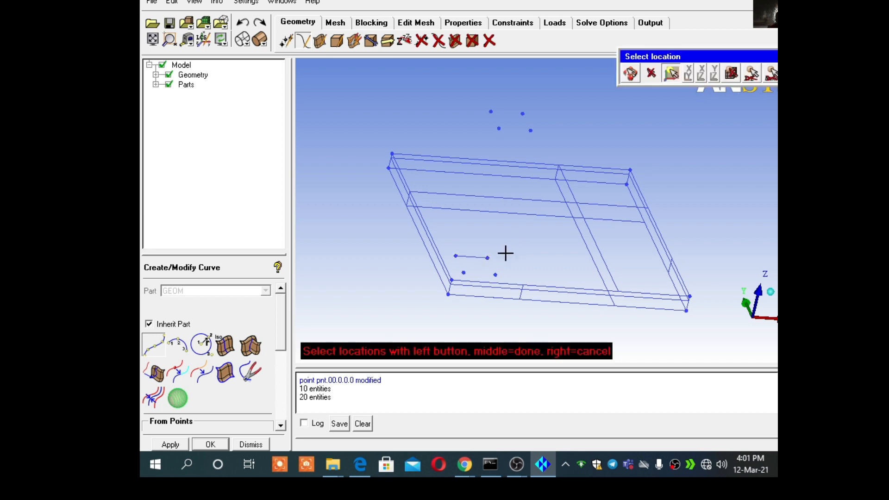
click(495, 275)
click(464, 273)
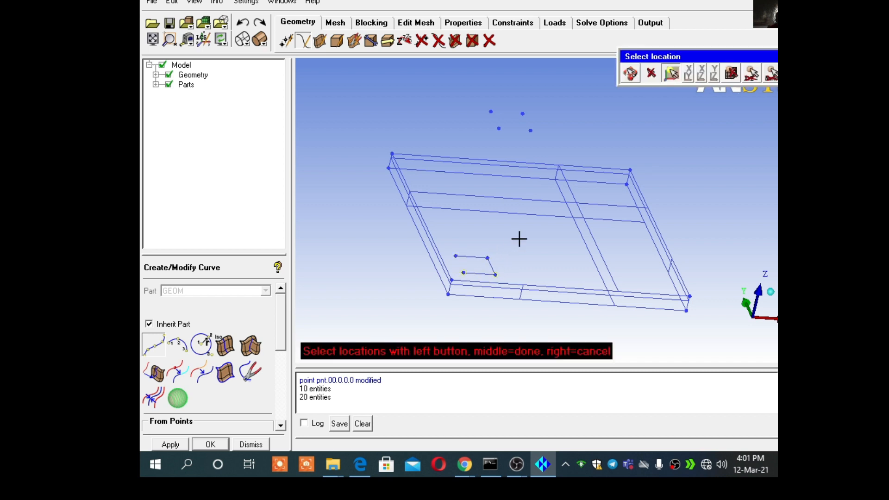
click(455, 256)
middle_click(458, 218)
middle_click(461, 221)
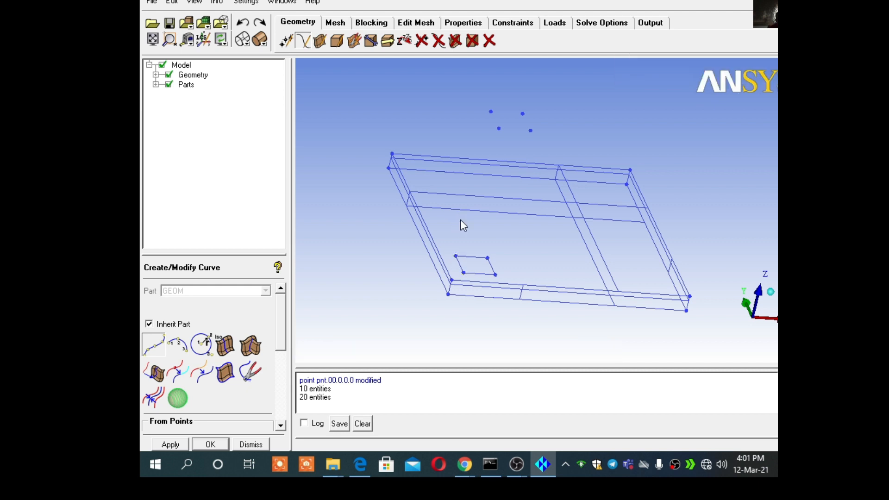
Create a surface from the four curves of the small square
click(320, 42)
click(153, 345)
click(459, 263)
click(472, 256)
click(491, 265)
click(479, 274)
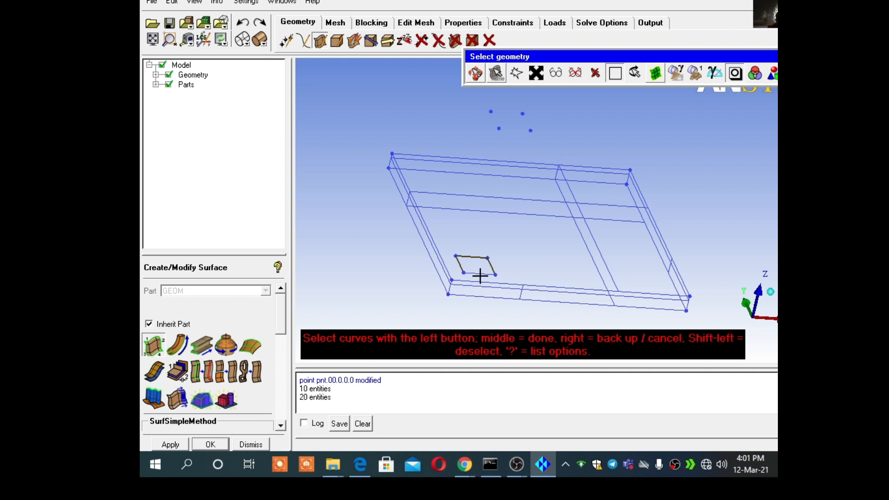
middle_click(512, 234)
middle_click(512, 235)
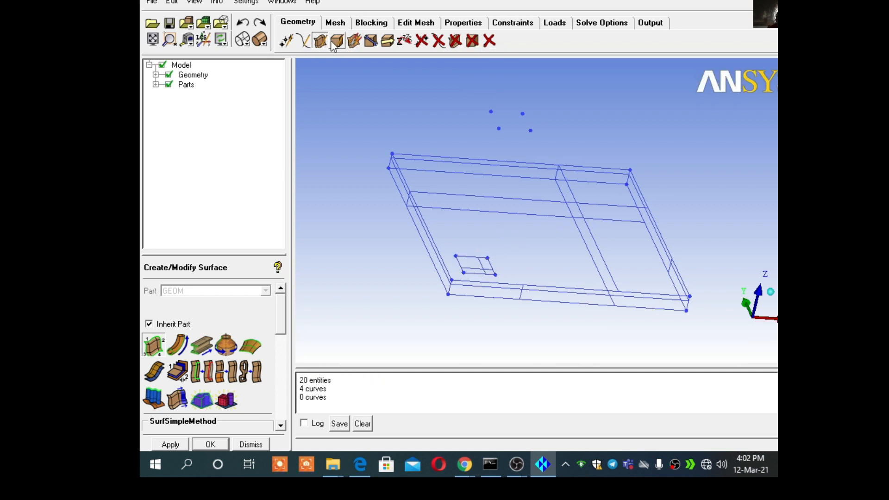
Sweep the four small-square curves into side surfaces along the vector from a base corner point to its copy above
click(202, 345)
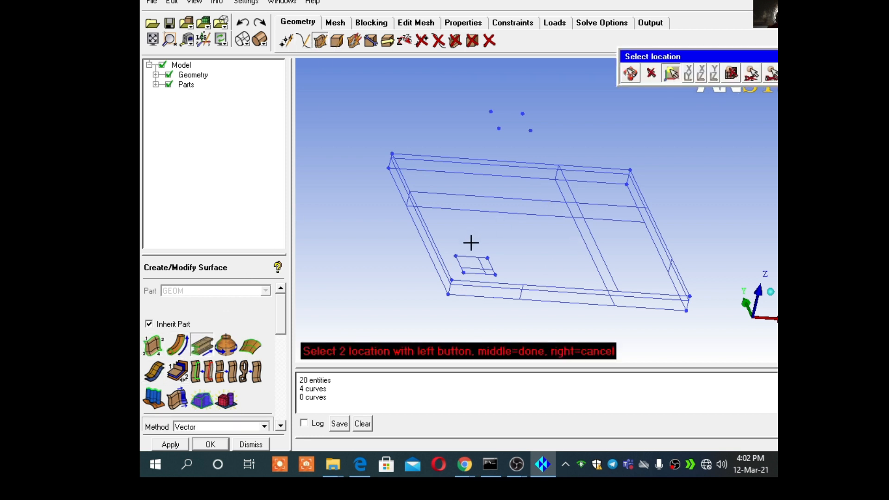
click(455, 255)
click(490, 109)
click(471, 255)
click(492, 261)
click(478, 272)
click(460, 265)
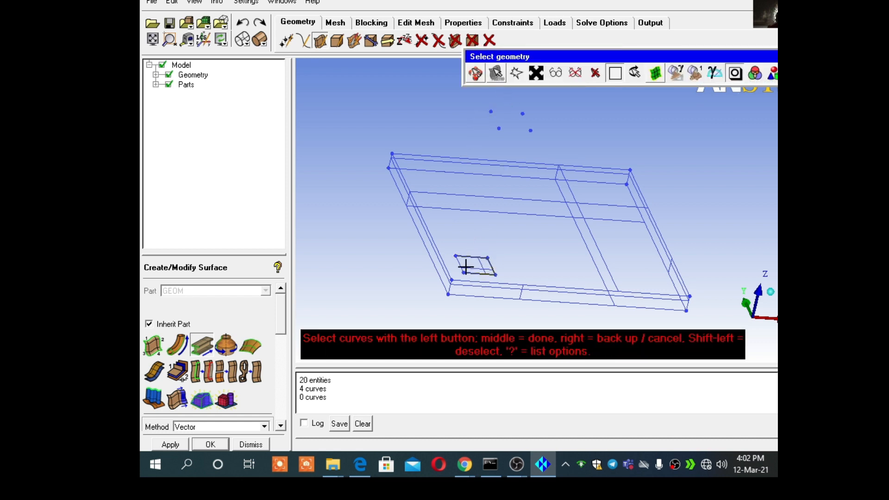
middle_click(478, 228)
drag(515, 209, 512, 234)
Copy the small square base surface with a Z offset of 10 to close the top of the column
click(389, 41)
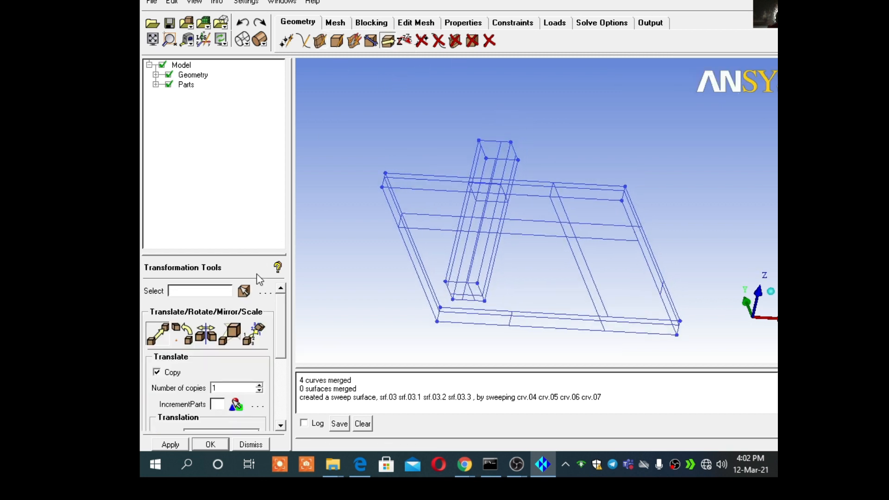
click(245, 291)
click(476, 292)
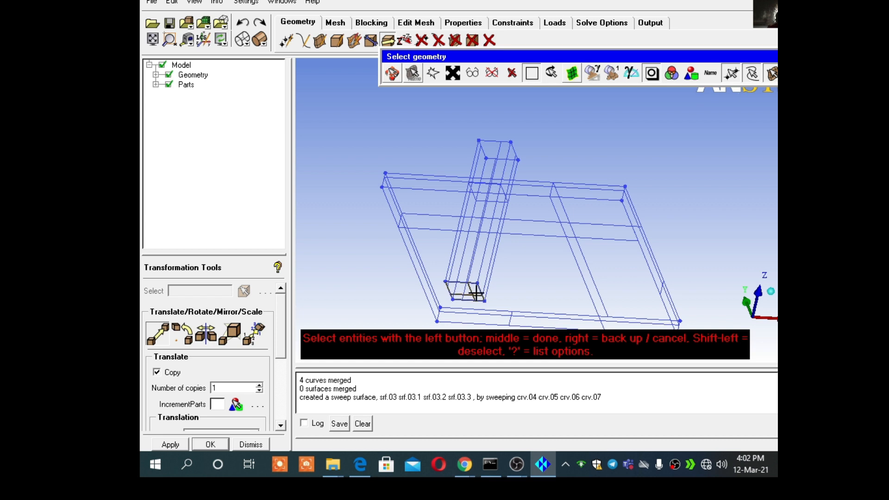
middle_click(523, 255)
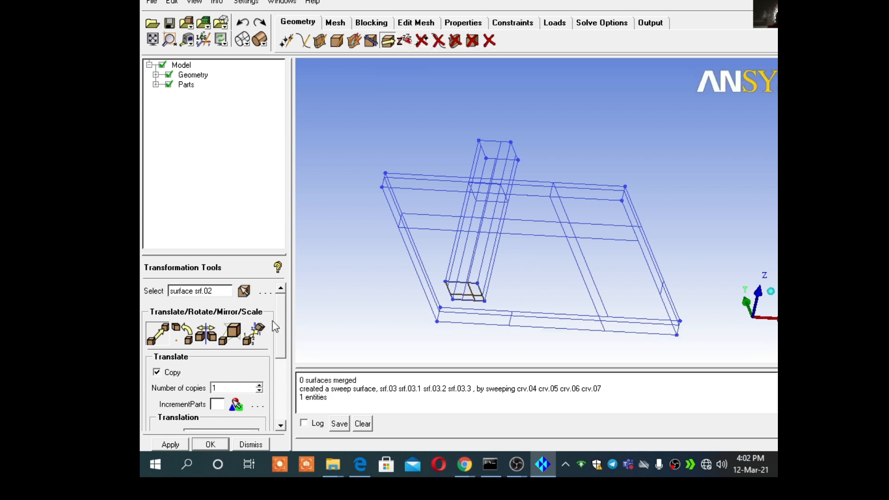
drag(281, 326, 283, 371)
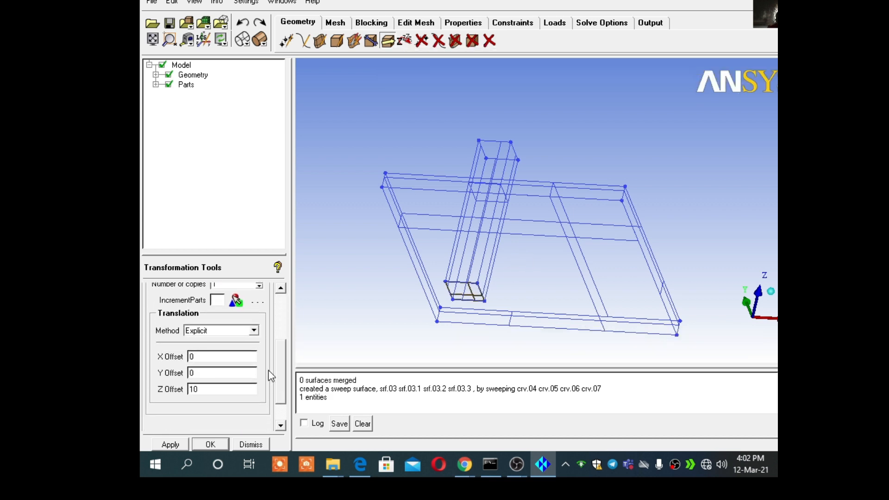
click(170, 445)
Select all geometry of the square column for translation and set the Z offset to 0
drag(489, 151, 516, 249)
mouse_move(447, 257)
mouse_down()
mouse_move(458, 254)
mouse_move(446, 257)
mouse_up()
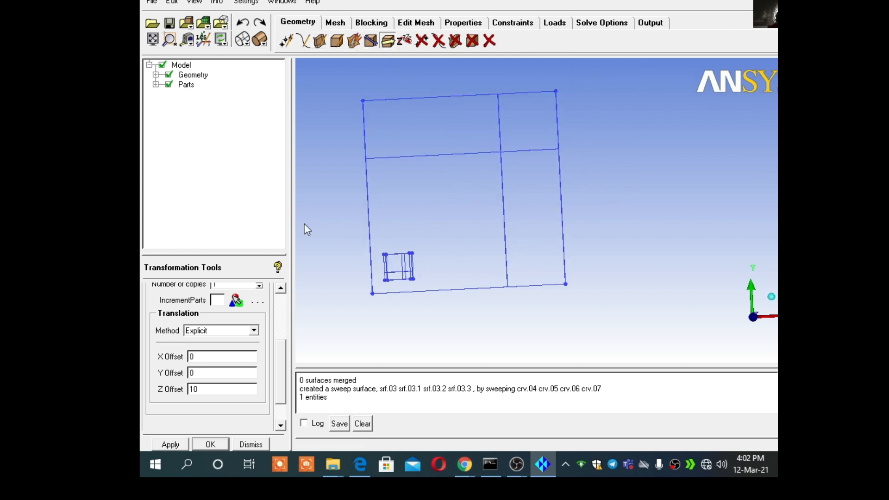
drag(283, 368, 286, 311)
click(244, 291)
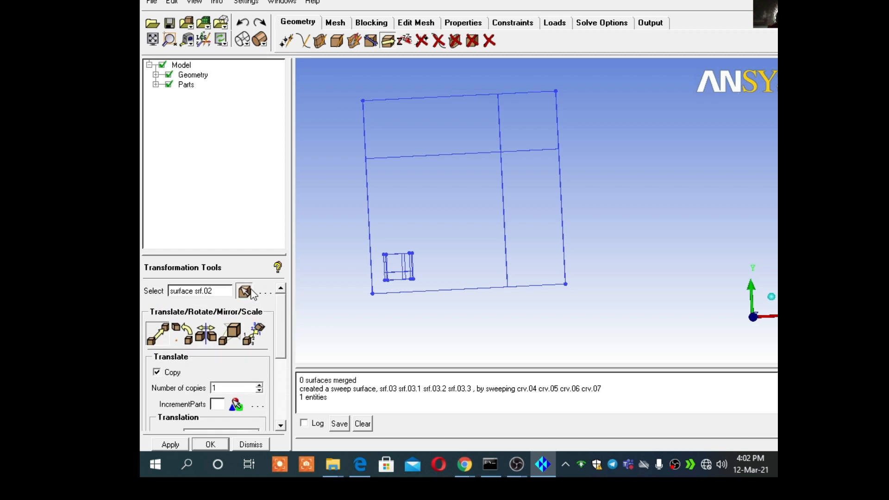
click(393, 274)
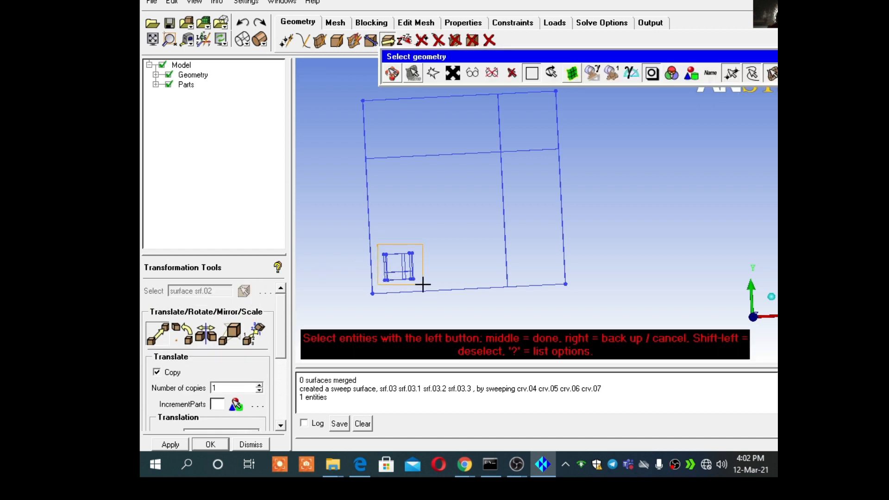
middle_click(448, 234)
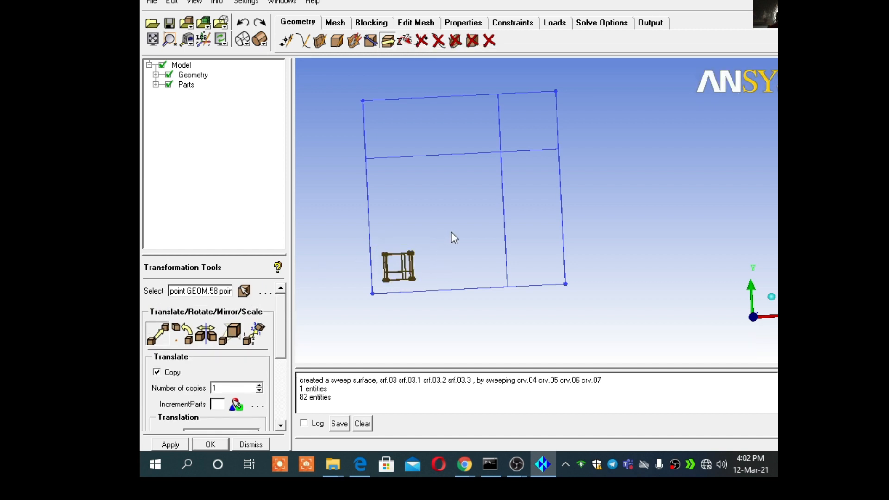
mouse_move(467, 192)
mouse_down()
mouse_move(465, 174)
mouse_move(454, 178)
mouse_move(470, 197)
mouse_up()
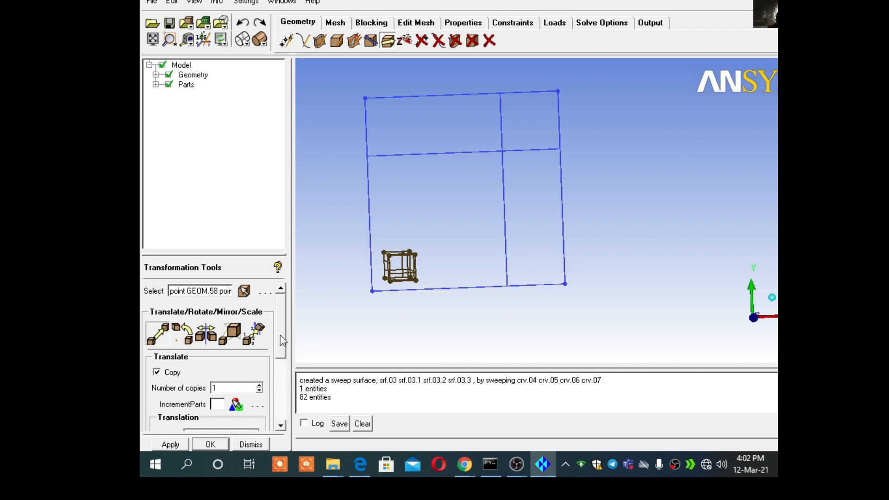
scroll(283, 338, down, 5)
drag(201, 376, 171, 381)
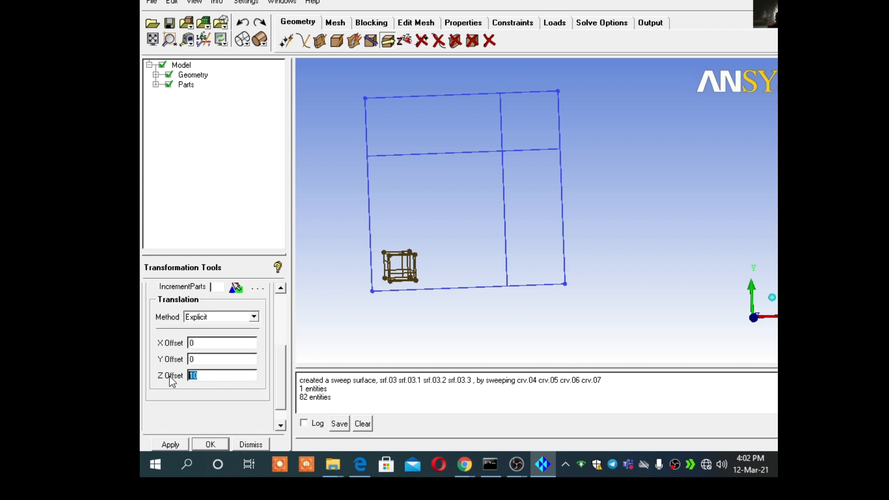
text(0)
Try copying the column four times with an X offset of 2, and undo the copies
drag(278, 366, 286, 337)
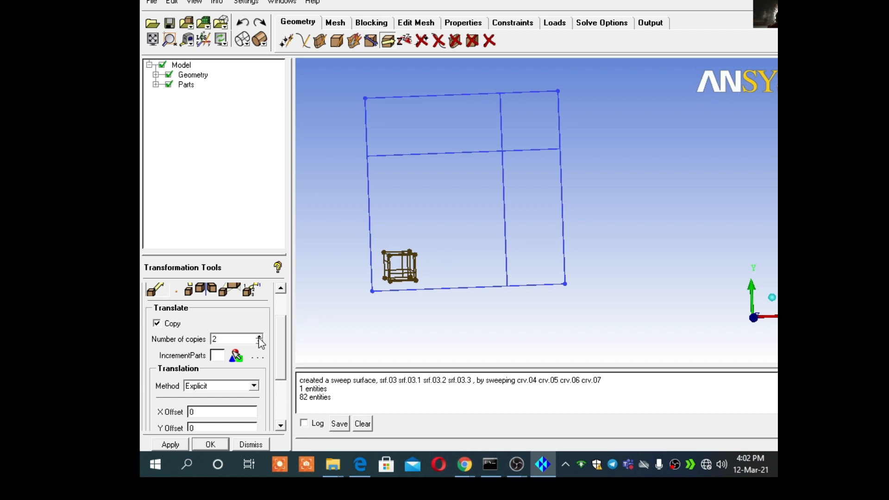
drag(279, 349, 281, 369)
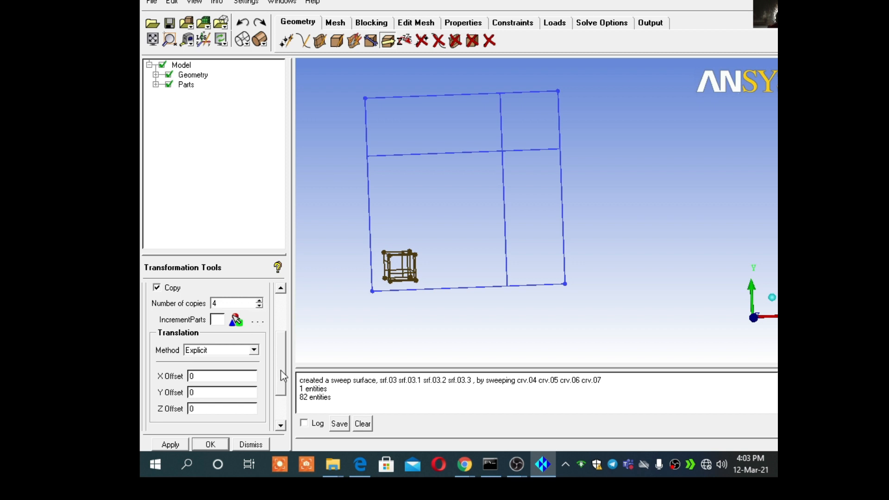
double_click(191, 377)
text(2)
click(179, 444)
click(242, 22)
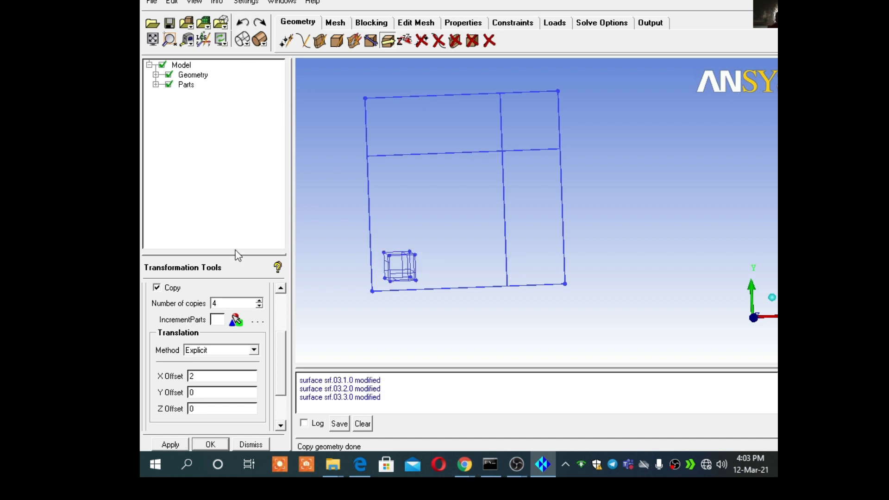
Try copying the column with an X offset of 4, using four copies and then three, undoing each attempt
double_click(199, 379)
text(4)
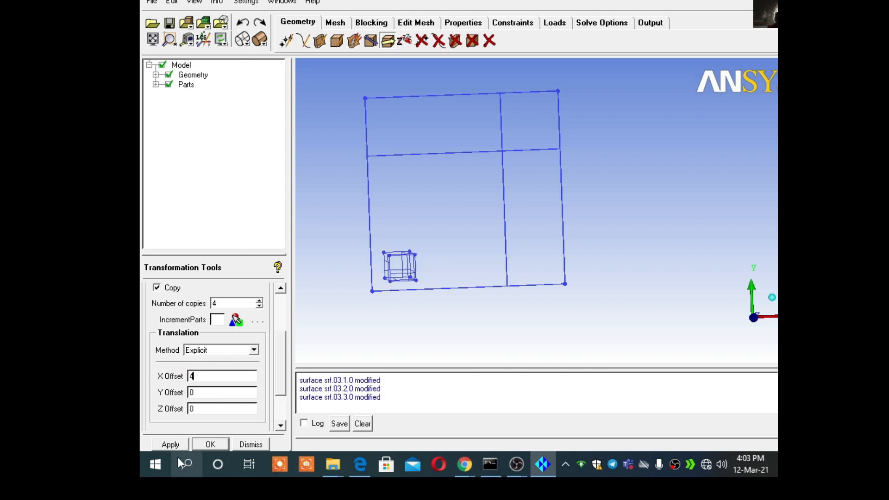
click(170, 443)
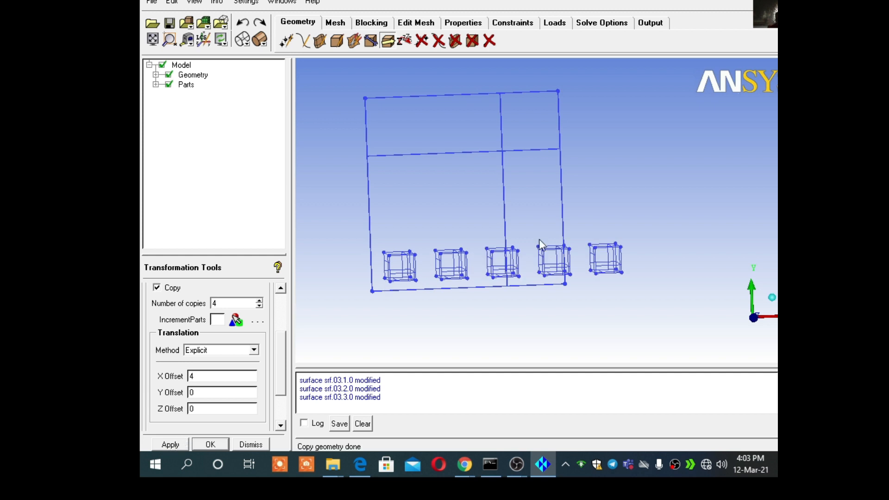
click(244, 23)
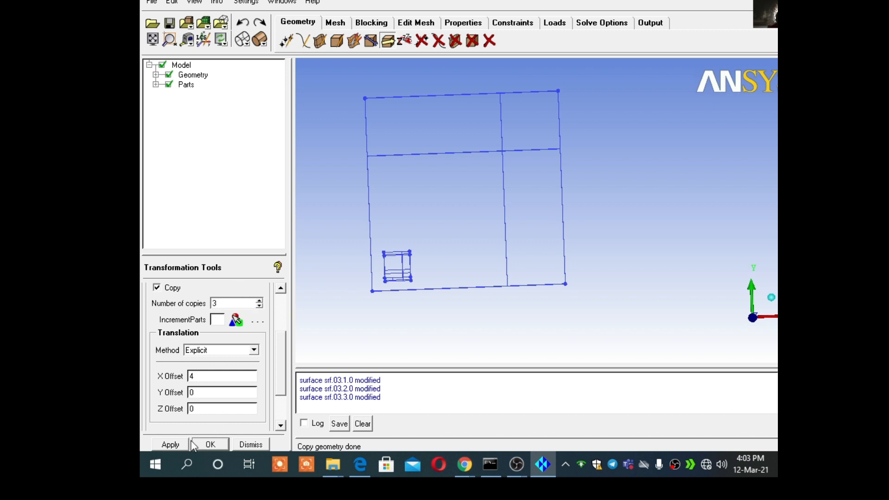
click(170, 444)
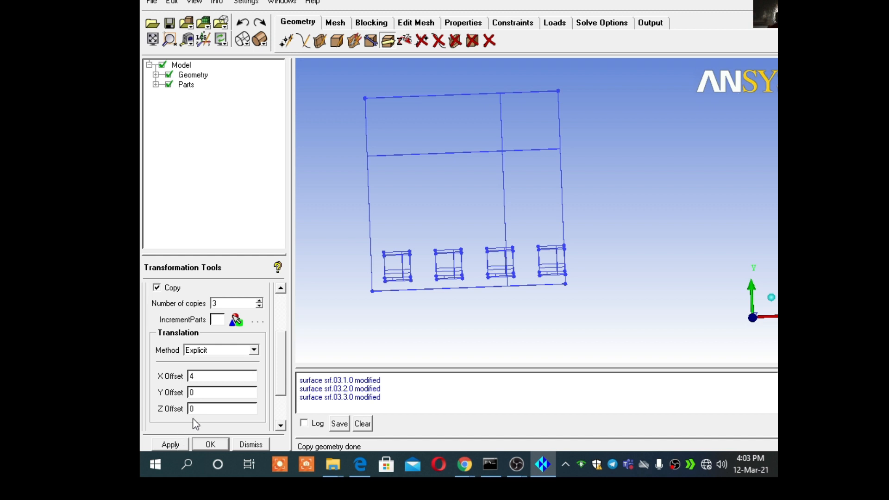
click(243, 23)
Try copying the column with an X offset of 3, using three copies and then four, undoing each attempt
double_click(197, 377)
text(3)
click(180, 446)
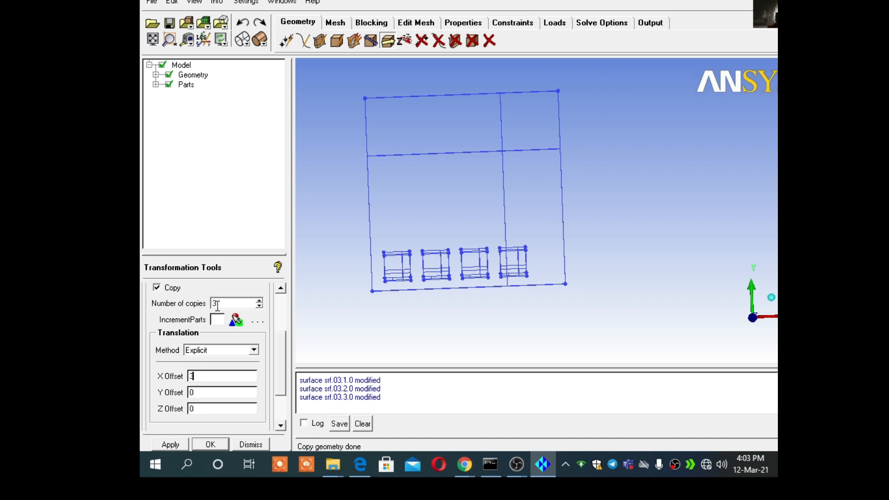
text(4)
click(242, 22)
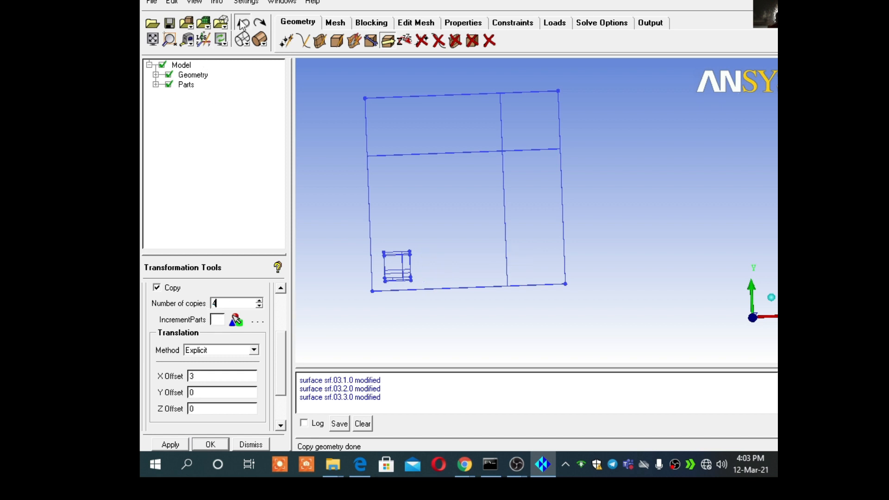
click(170, 445)
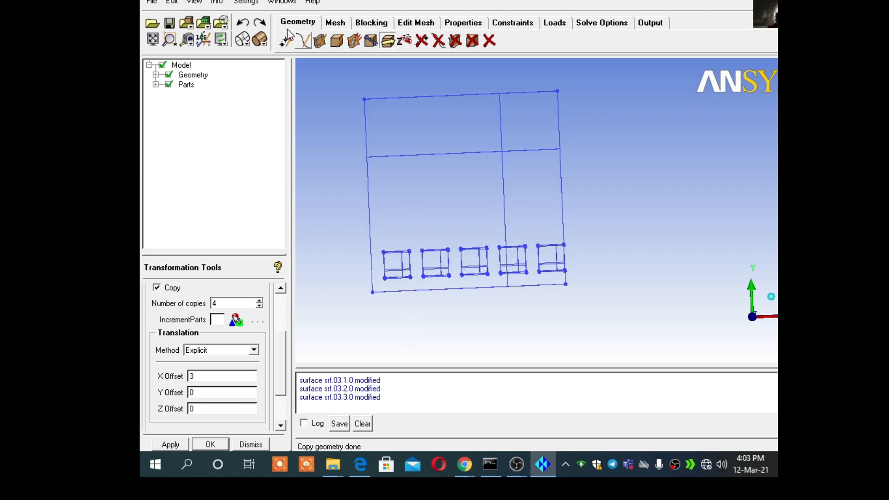
click(242, 22)
Try four copies of the column with the X offset reduced to 2
double_click(198, 379)
text(2)
click(171, 444)
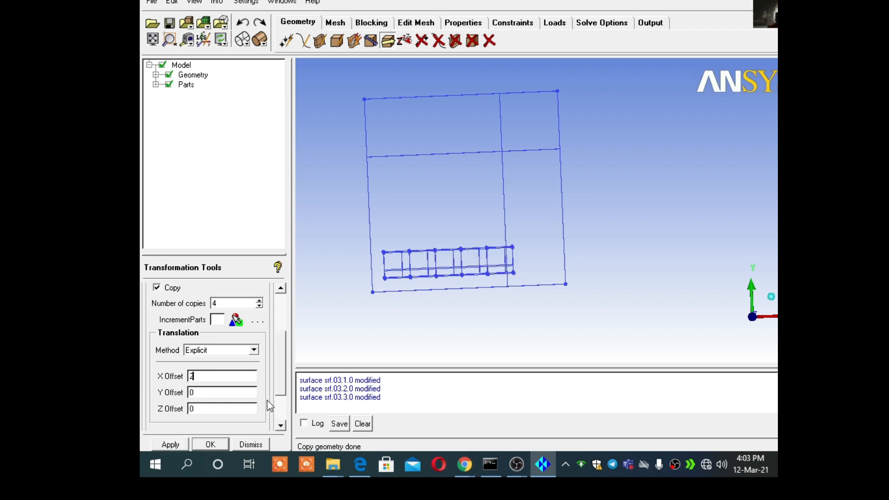
click(243, 21)
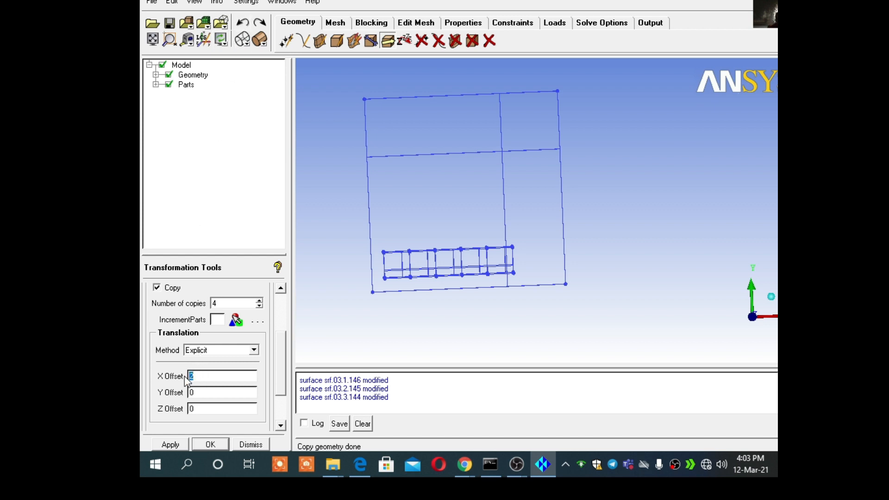
Undo the touching copies and copy the column with an X offset of 3, replacing a four-copy attempt with three copies
text(3)
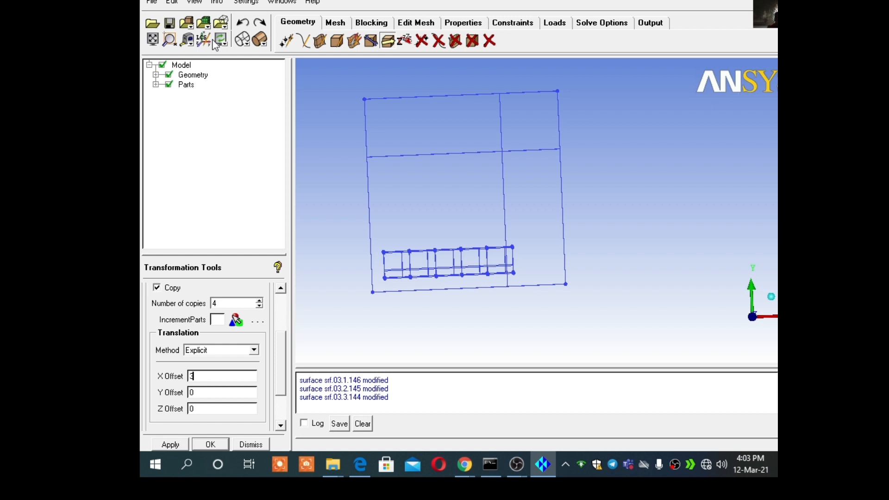
click(243, 21)
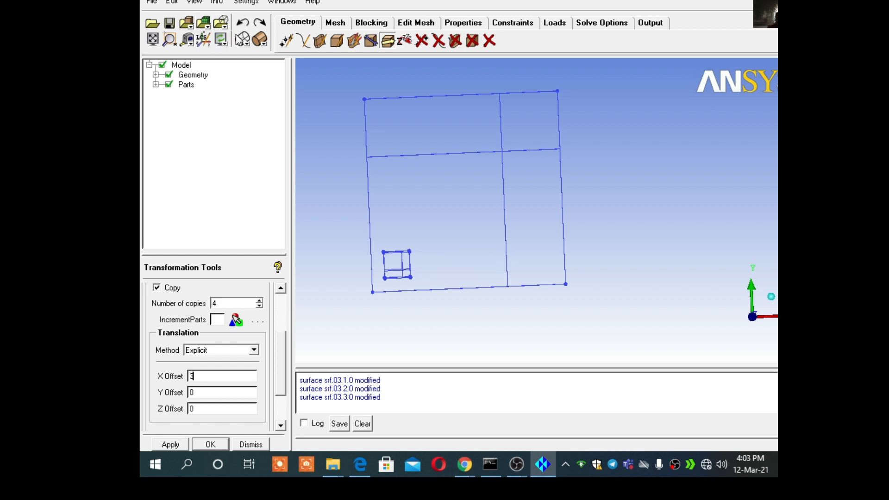
click(171, 444)
mouse_move(453, 217)
mouse_down()
mouse_move(420, 176)
mouse_move(428, 122)
mouse_move(443, 140)
mouse_move(452, 217)
mouse_up()
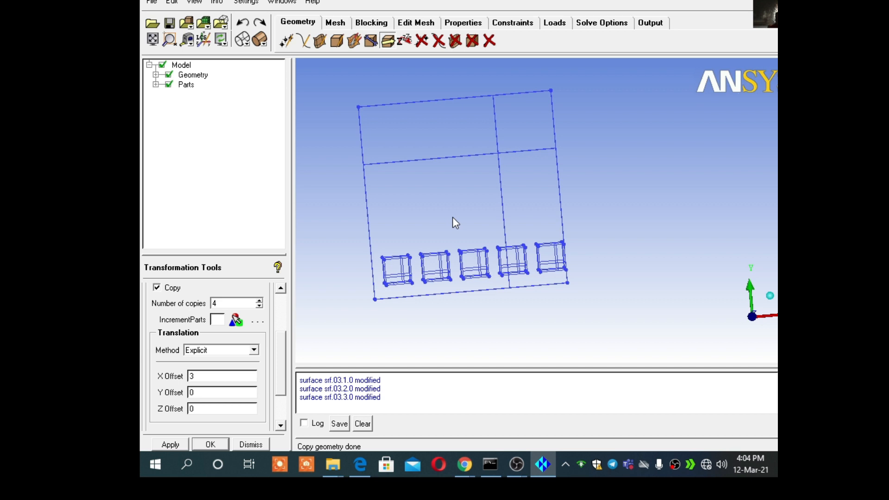
click(242, 23)
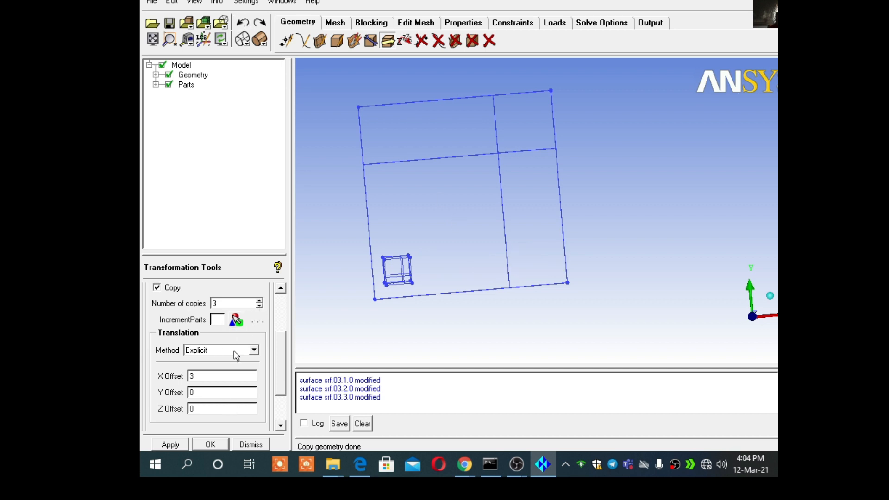
click(177, 445)
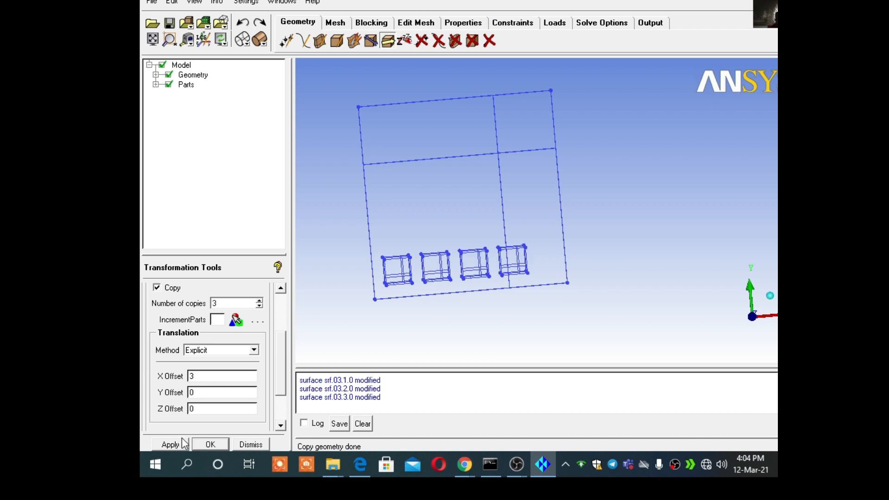
mouse_move(424, 215)
mouse_down()
mouse_move(409, 245)
mouse_move(442, 150)
mouse_move(426, 164)
mouse_move(426, 213)
mouse_up()
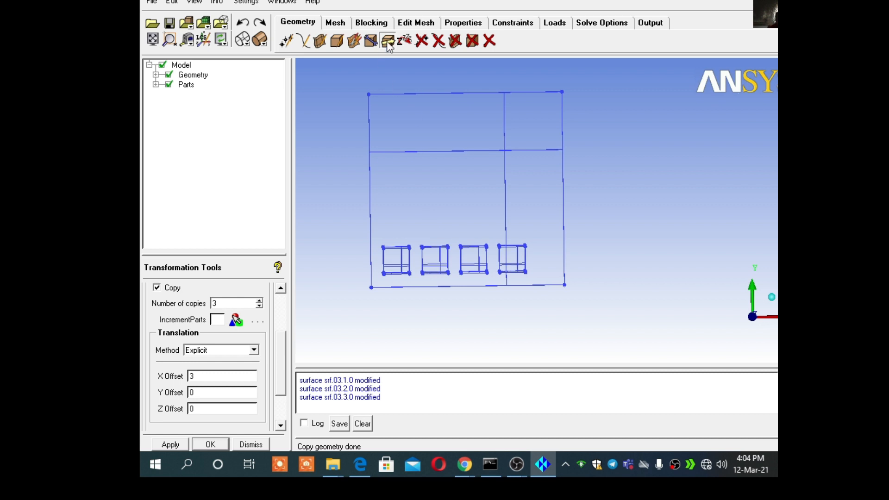
Move the whole row of four columns by an X offset of 1 with copying disabled
scroll(282, 335, up, 3)
click(244, 291)
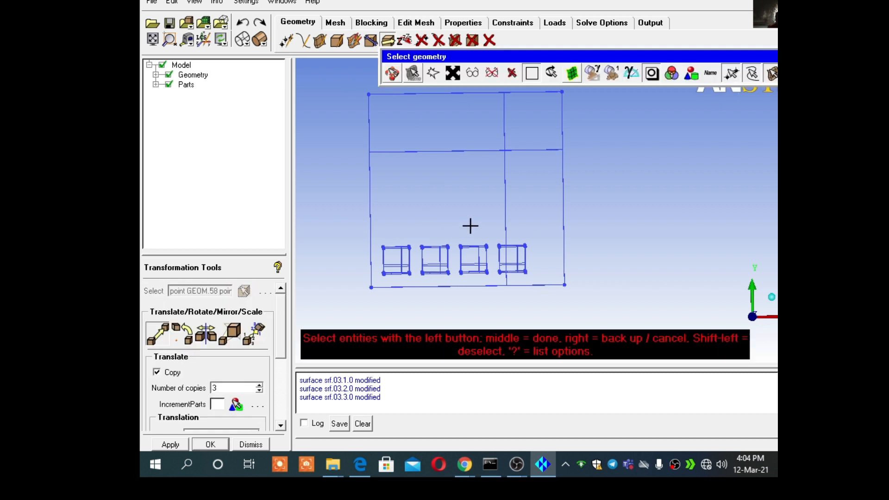
drag(543, 280, 543, 281)
middle_click(626, 230)
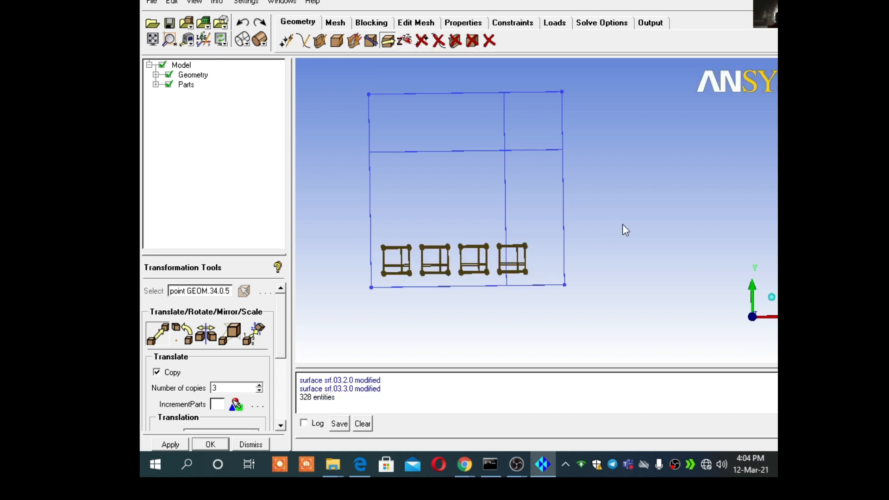
click(157, 373)
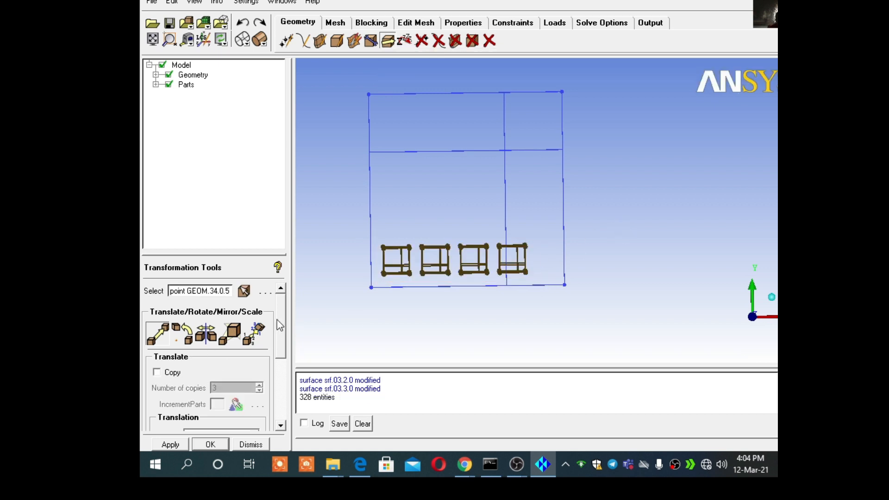
scroll(280, 326, down, 5)
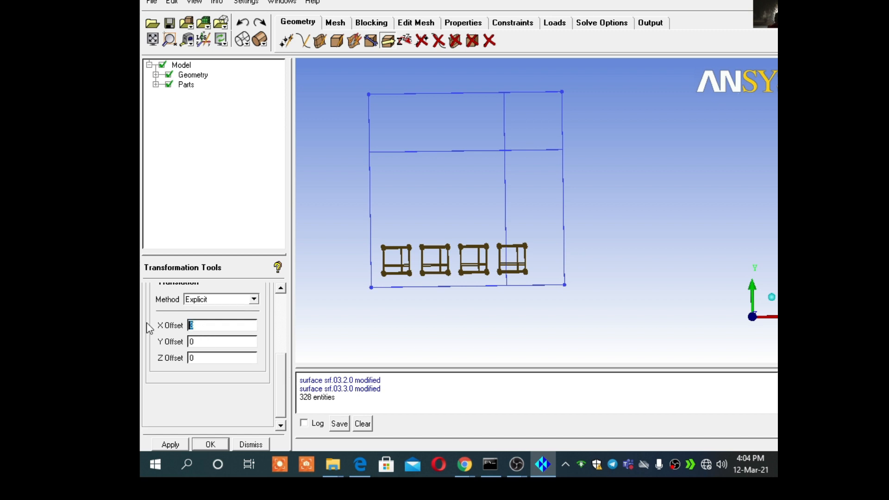
text(1)
click(168, 445)
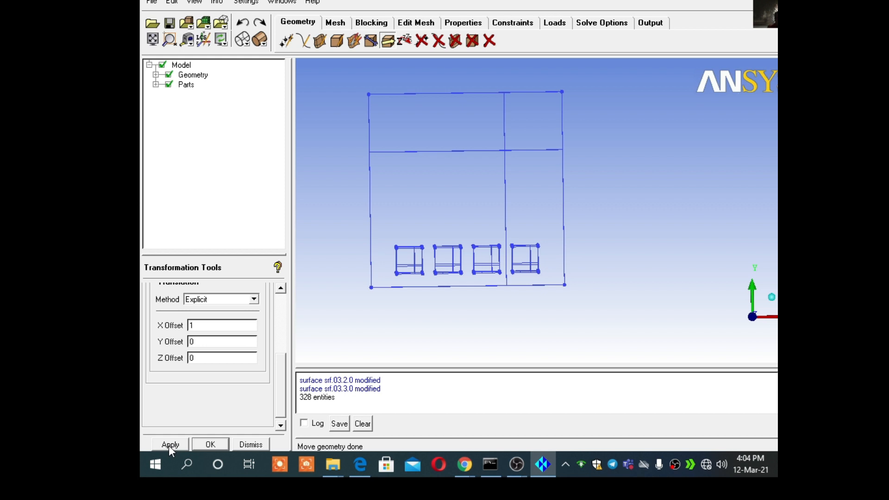
drag(436, 236, 438, 240)
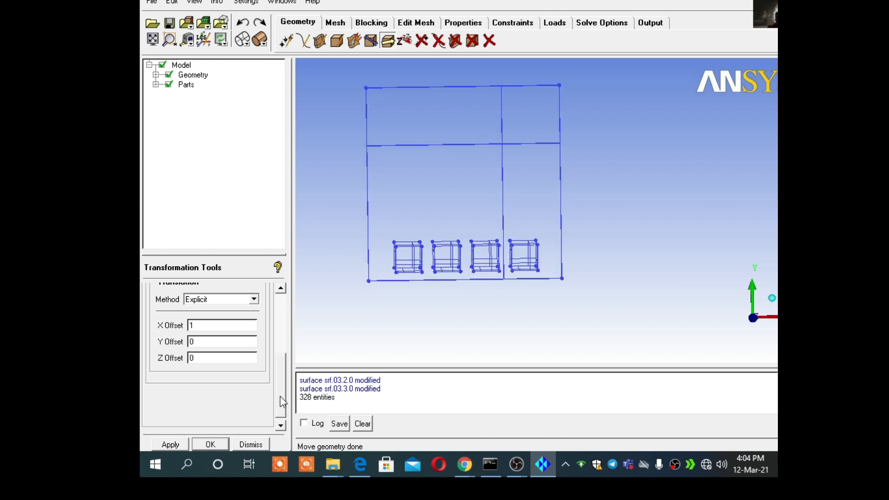
Copy the row of four columns three times with an X offset of 0 and a Y offset of 3
scroll(282, 402, up, 5)
click(244, 291)
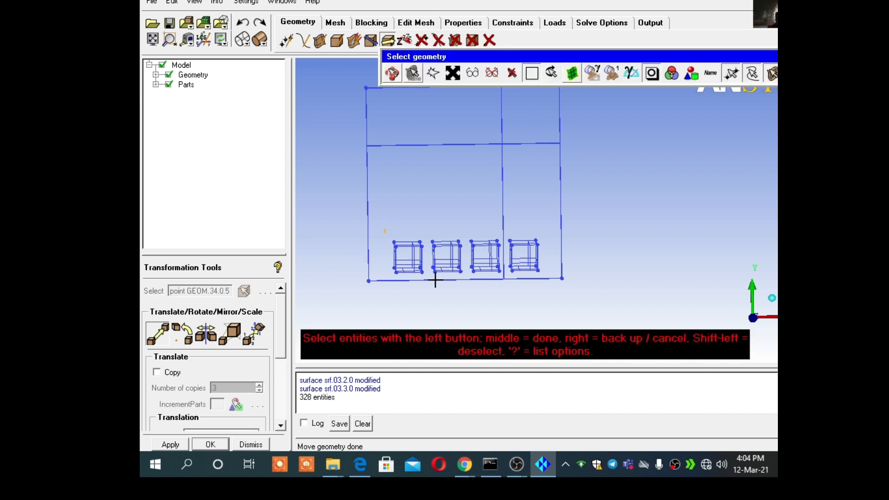
drag(387, 230, 546, 273)
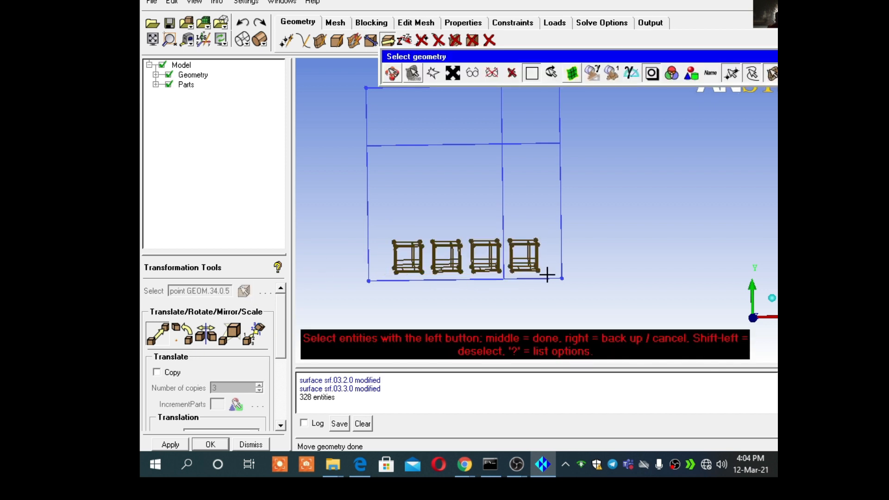
middle_click(523, 207)
click(157, 373)
drag(274, 327, 273, 364)
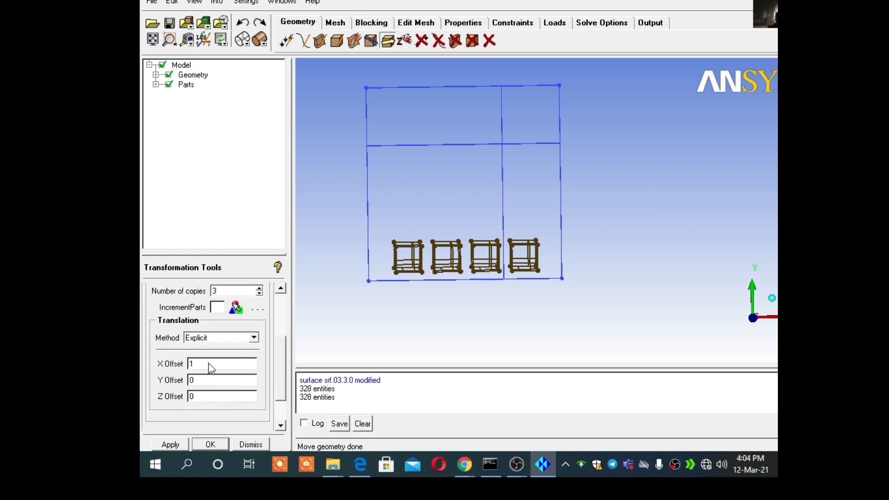
text(3)
text(0)
key(Tab)
text(3)
click(169, 444)
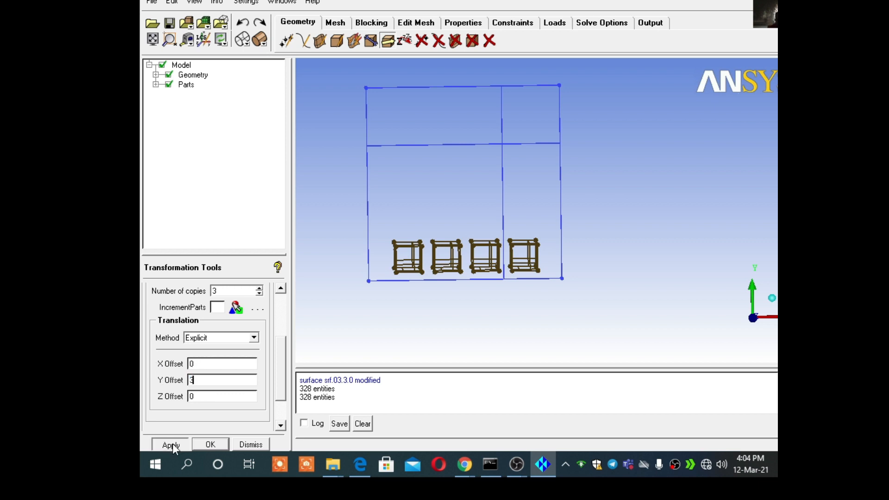
drag(438, 242, 440, 266)
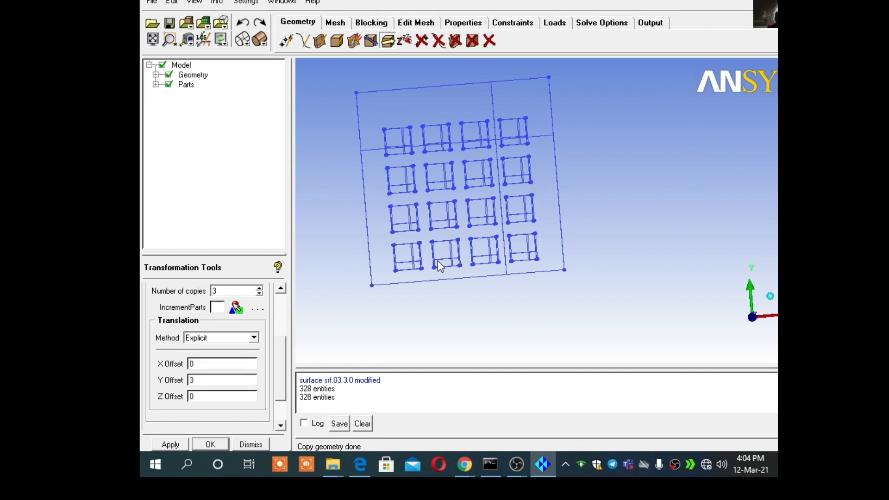
Move the entire array of sixteen columns by a Y offset of 1 with copying disabled
scroll(256, 362, up, 3)
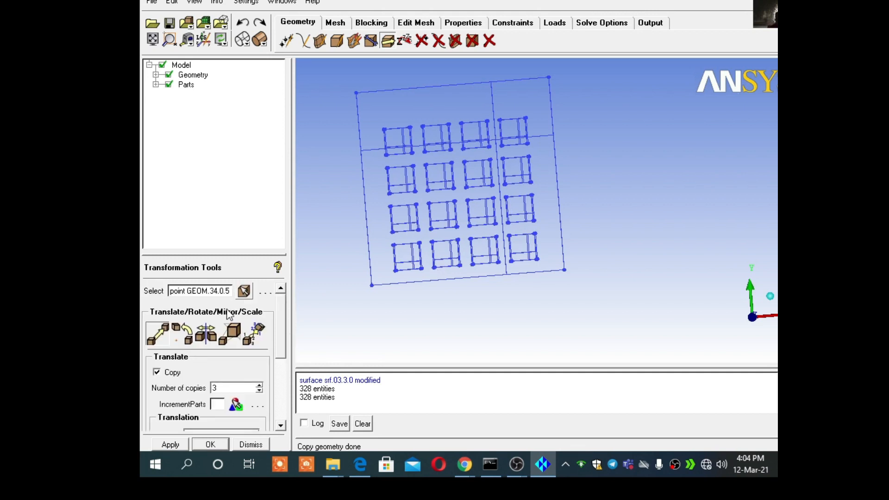
click(157, 373)
click(244, 291)
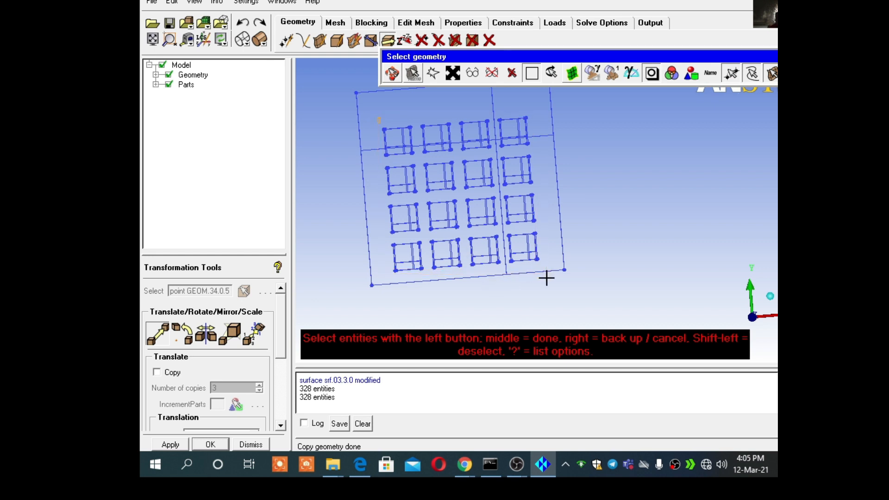
key(a)
middle_click(594, 178)
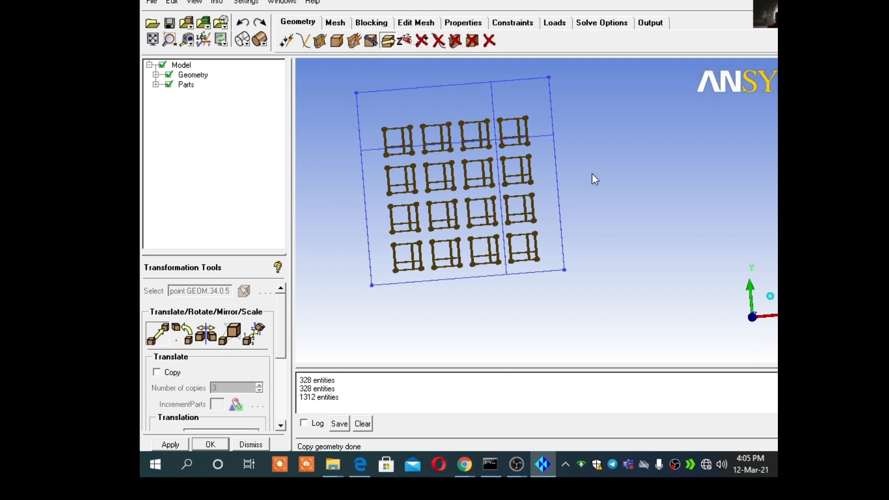
drag(278, 332, 282, 383)
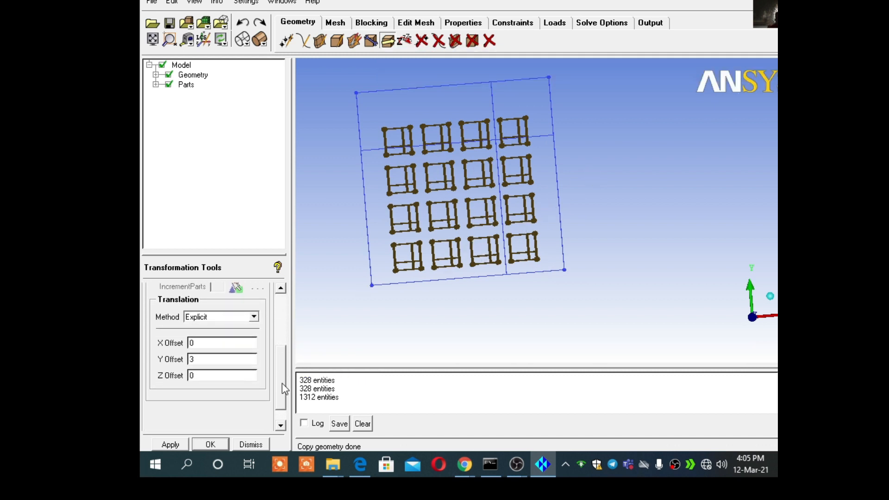
text(1)
click(171, 445)
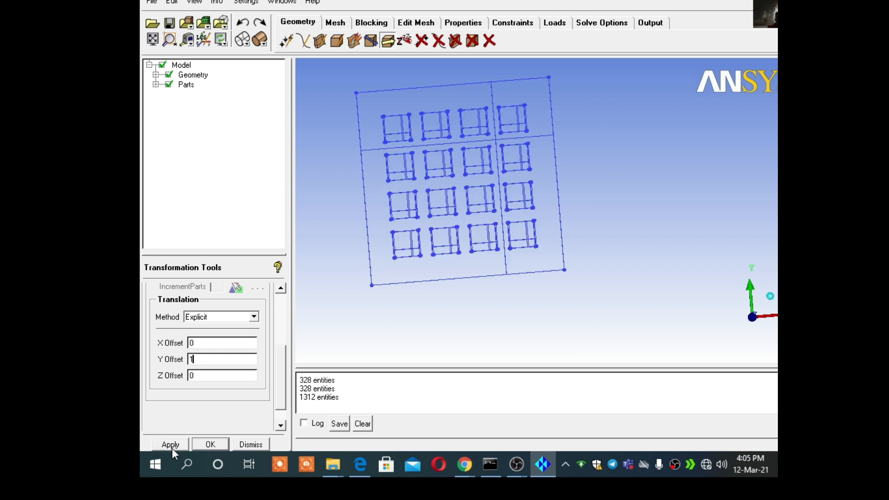
Examine the column array and plate from several sides in solid and wireframe display
drag(493, 237, 483, 132)
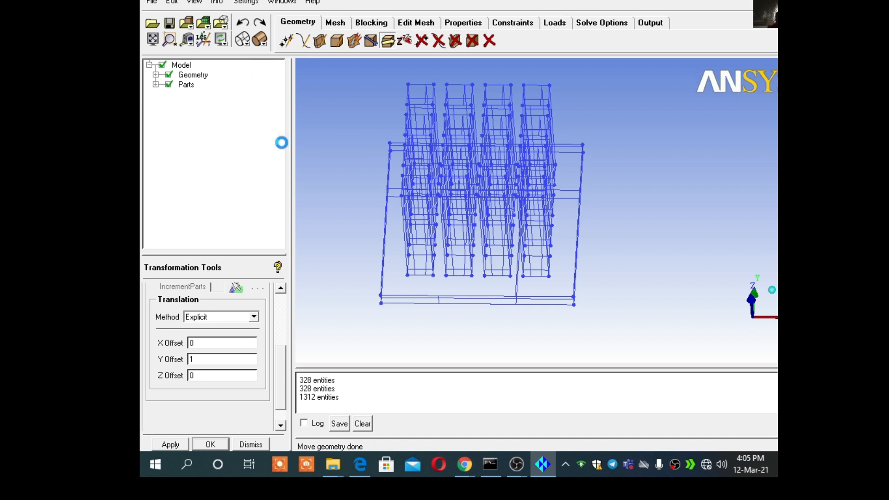
drag(430, 179, 516, 241)
drag(544, 180, 349, 111)
scroll(440, 161, up, 2)
drag(450, 166, 476, 140)
middle_drag(477, 140, 590, 168)
drag(590, 168, 512, 178)
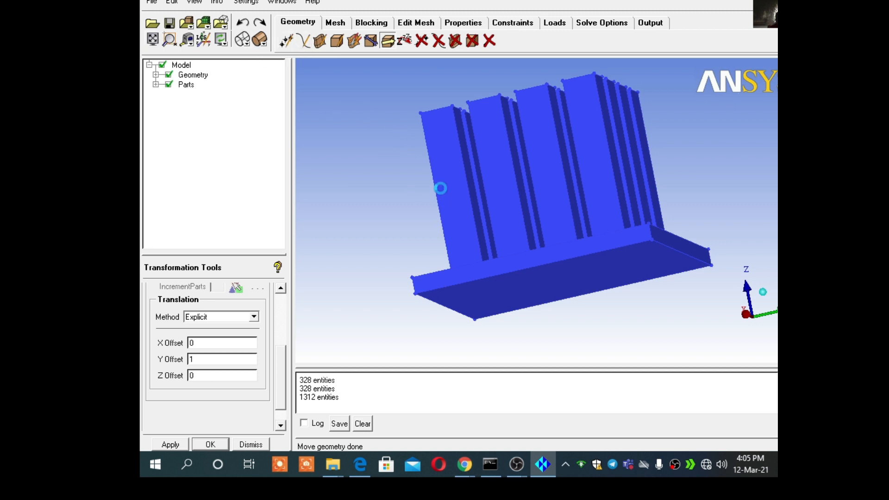
Save the project as Thermal Management in the 3D Objects folder
click(153, 3)
click(191, 52)
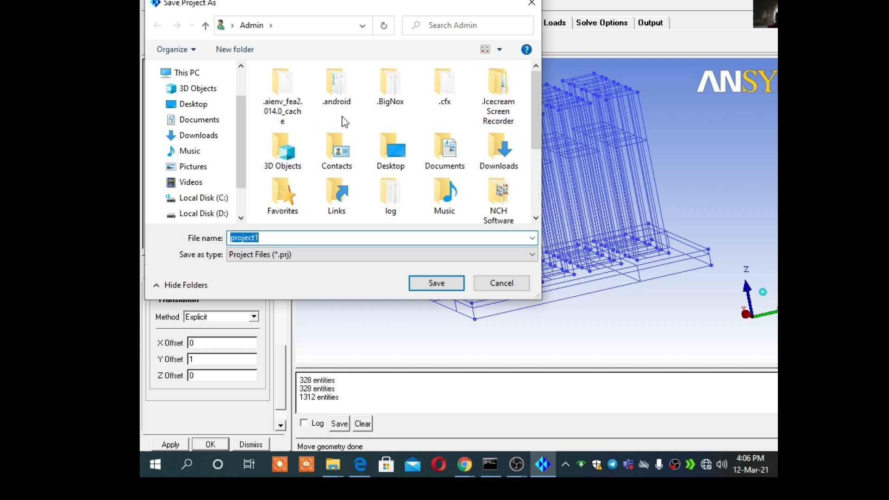
double_click(283, 147)
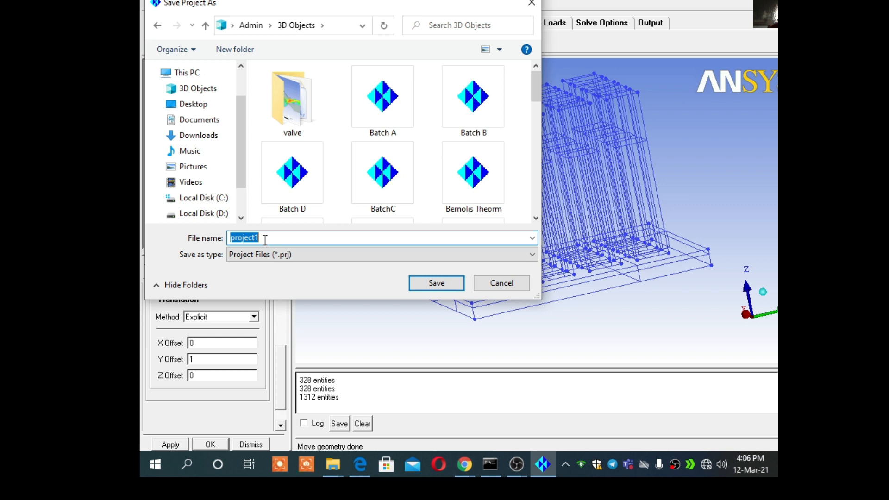
text(Thermal Management)
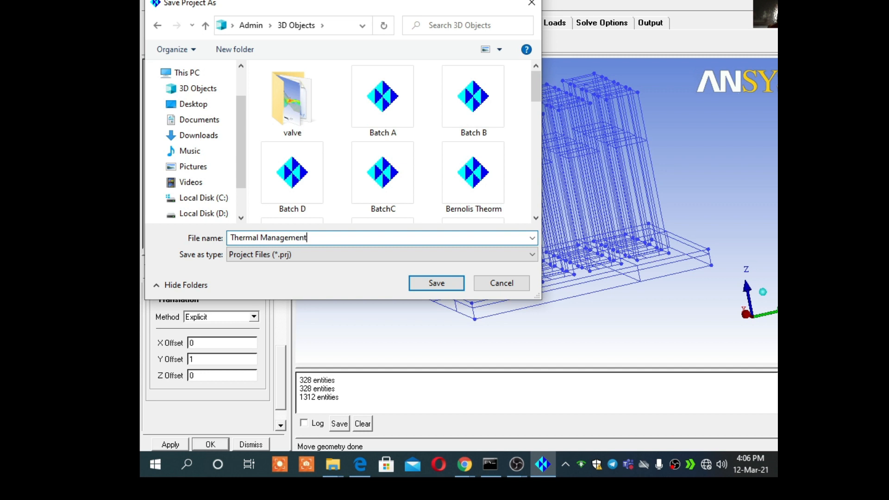
click(437, 284)
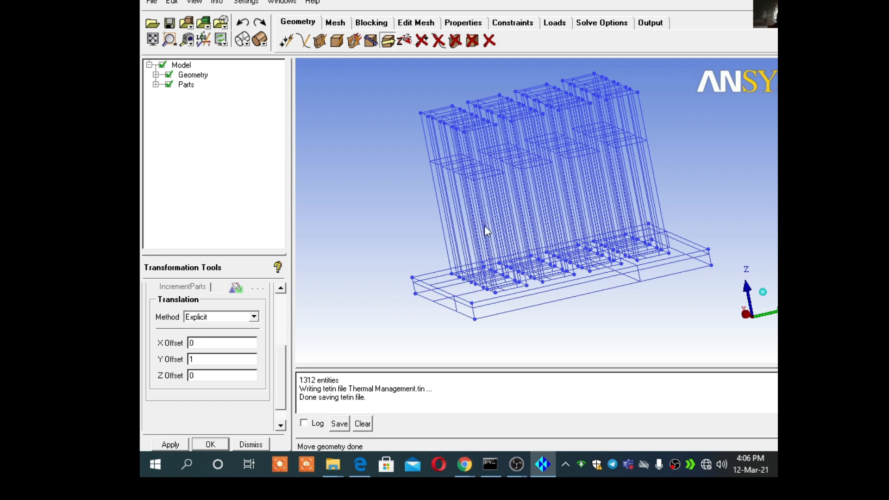
Create a part named Heat sourse from the plate's underside surface
scroll(482, 264, up, 3)
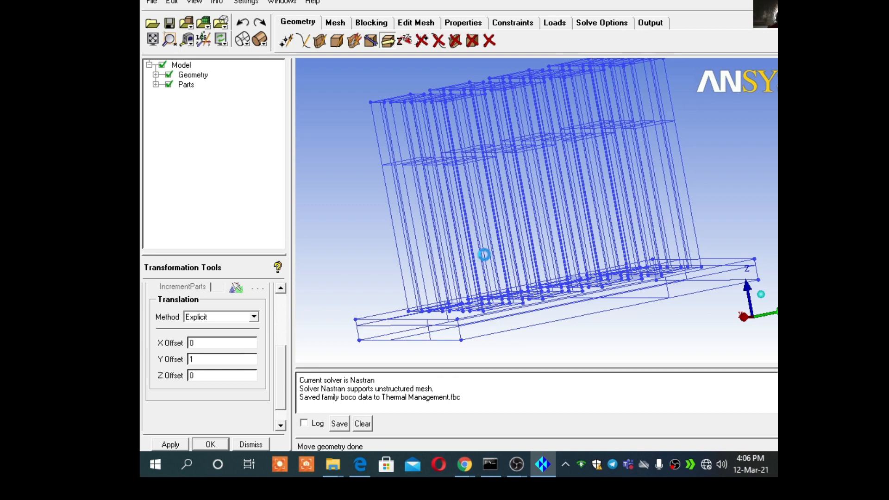
scroll(484, 256, down, 1)
drag(484, 255, 547, 269)
right_click(185, 86)
click(200, 93)
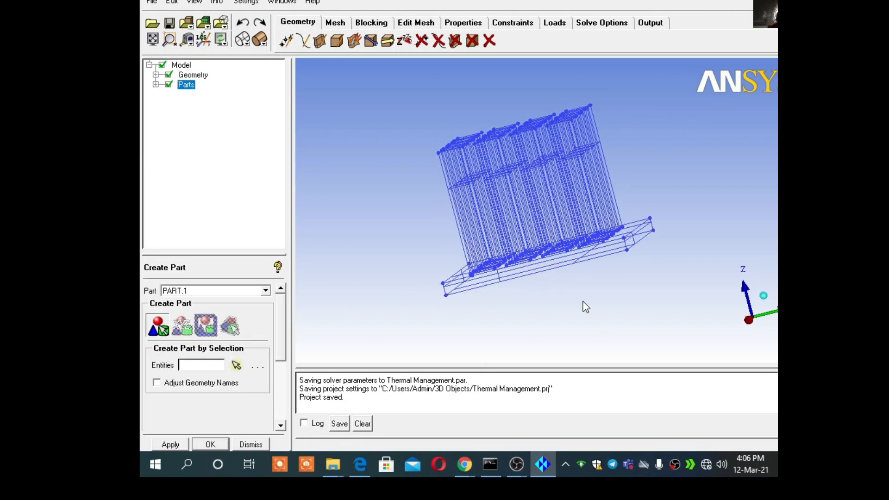
drag(203, 290, 141, 290)
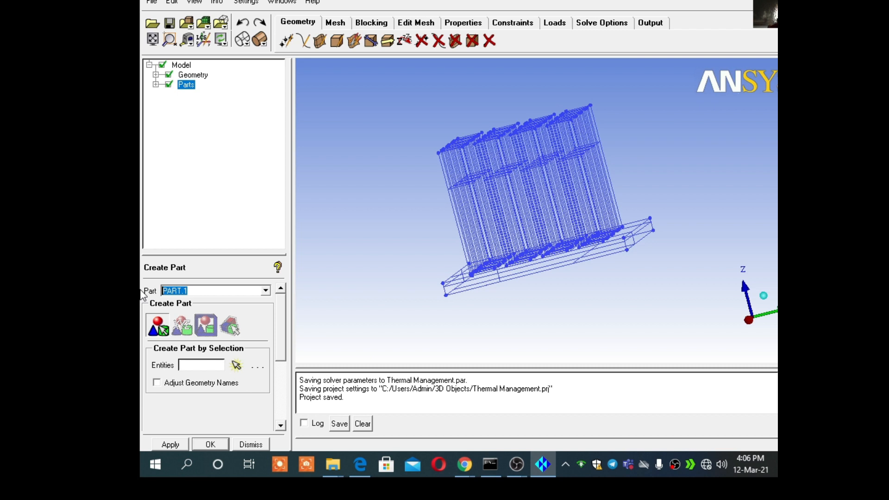
text(Heat sourse)
scroll(238, 341, down, 1)
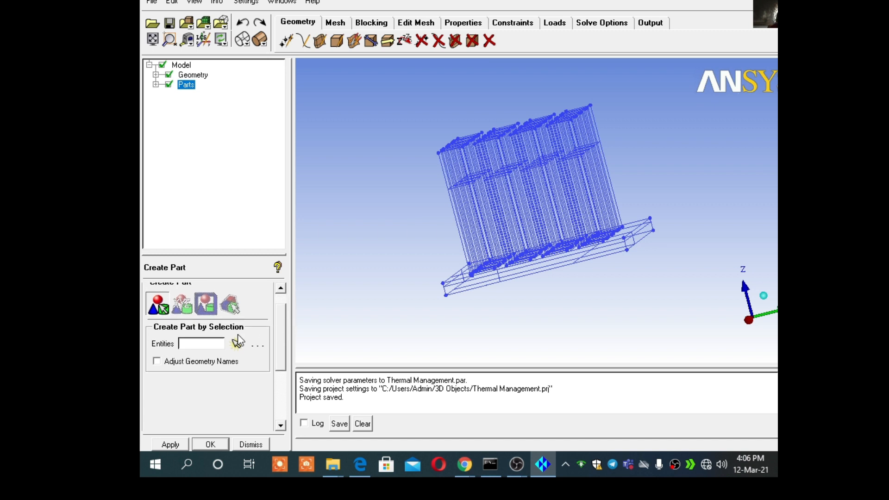
scroll(279, 332, up, 1)
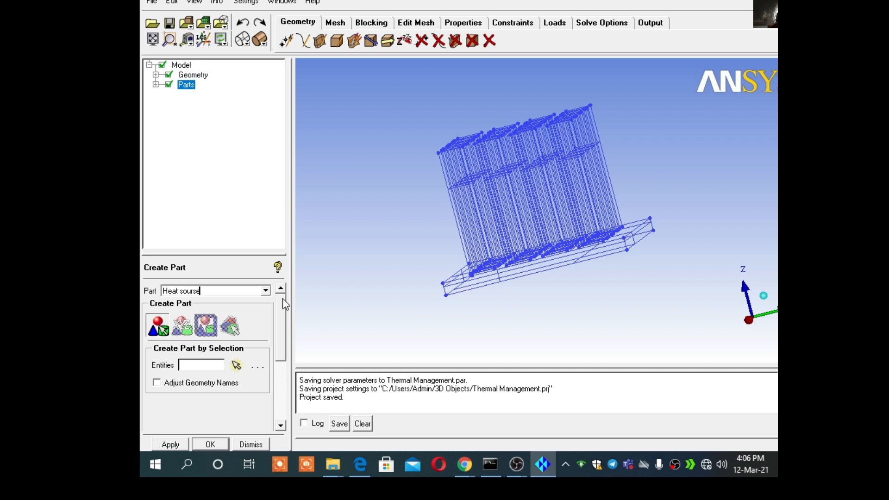
click(236, 365)
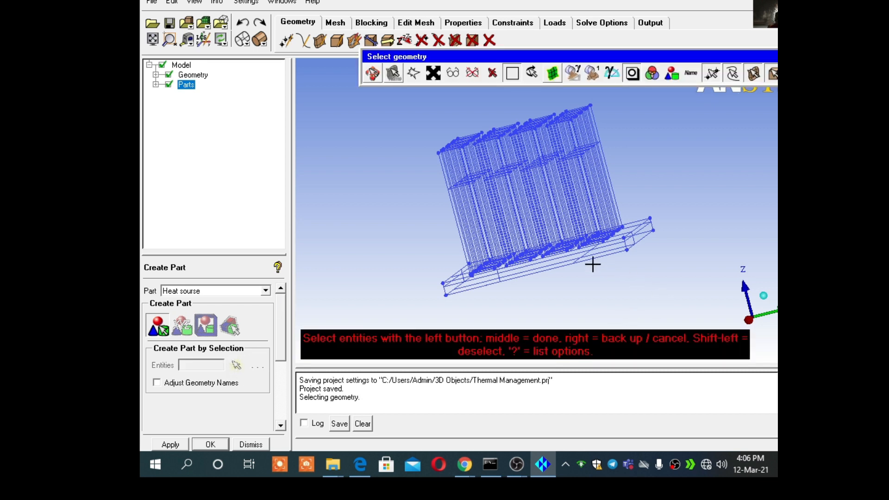
click(583, 254)
middle_click(682, 254)
middle_click(685, 244)
drag(682, 237, 603, 302)
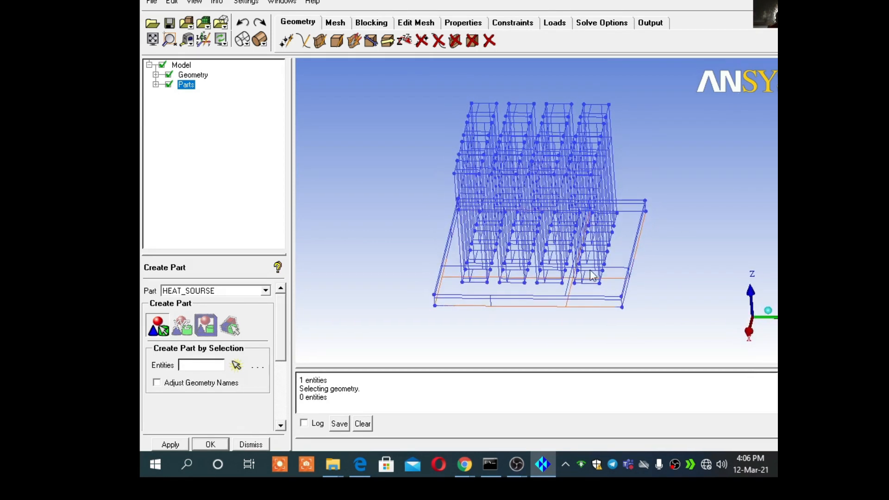
Build the geometry's topology with a tolerance of 0.01 and part inheritance enabled
click(370, 41)
click(171, 447)
scroll(383, 314, up, 3)
drag(427, 309, 330, 142)
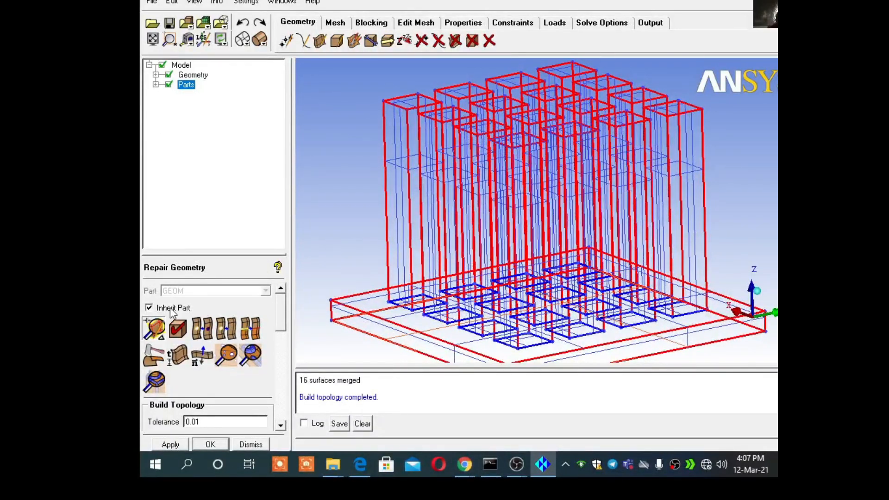
Hide the HEAT_SOURSE part to expose the column bases on the plate
click(156, 85)
click(174, 104)
drag(496, 229, 490, 132)
right_drag(506, 150, 516, 208)
drag(514, 189, 526, 172)
drag(517, 252, 507, 231)
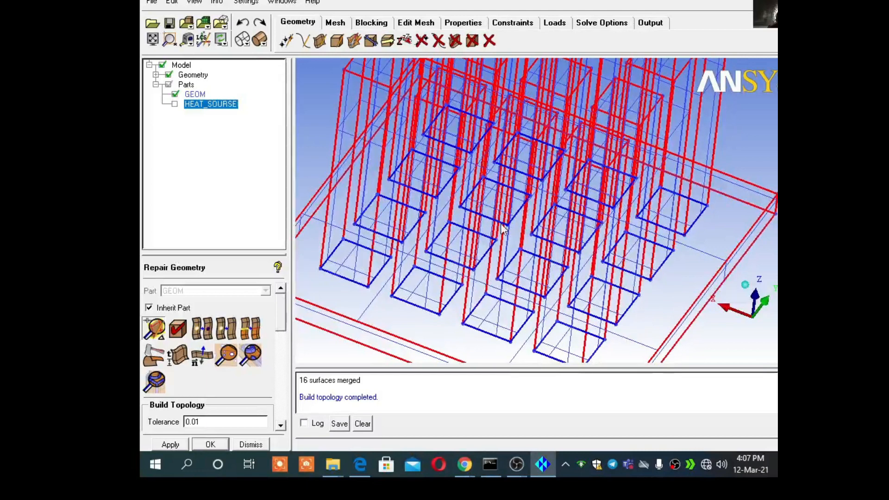
Delete the sixteen square surfaces where the column bases meet the plate
click(455, 40)
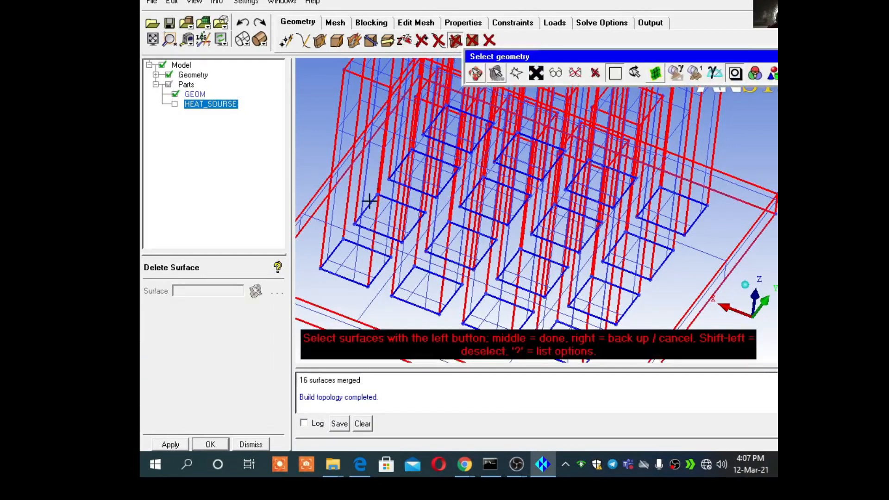
click(355, 257)
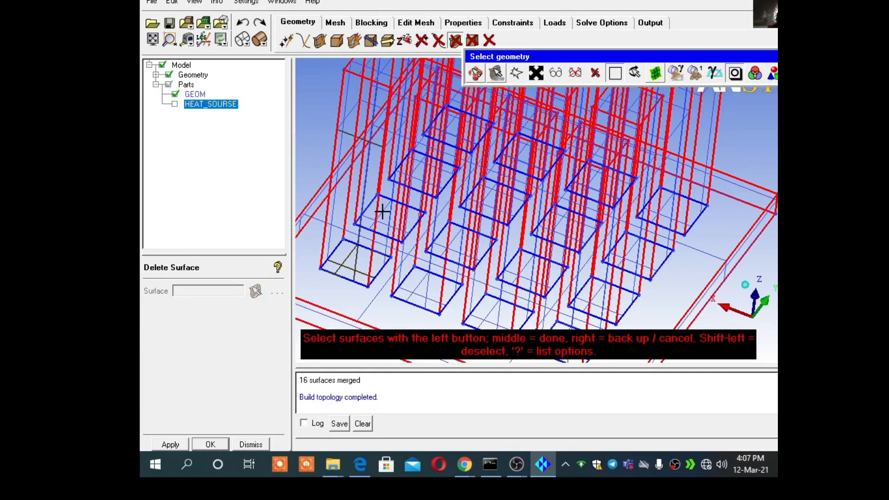
click(376, 213)
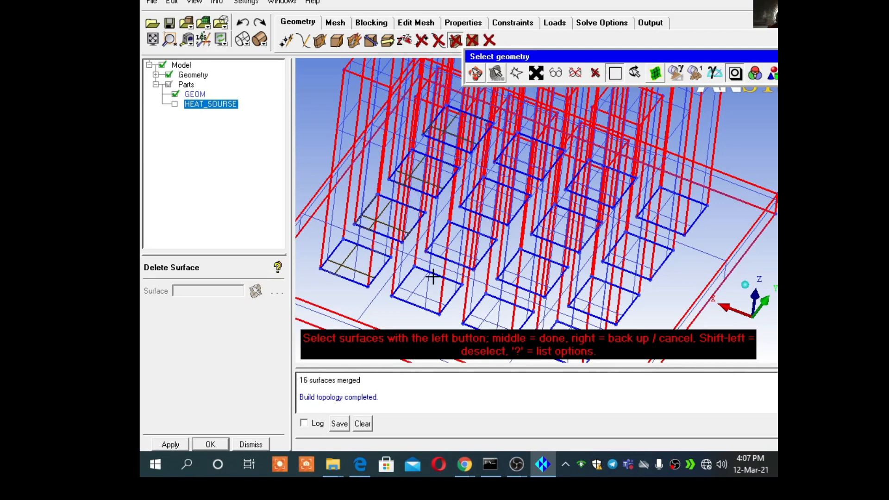
click(415, 292)
click(443, 246)
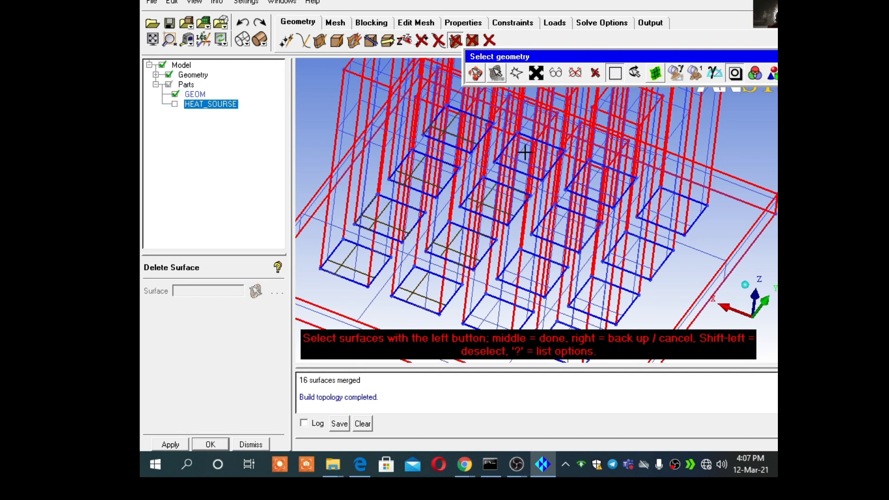
click(493, 312)
click(523, 277)
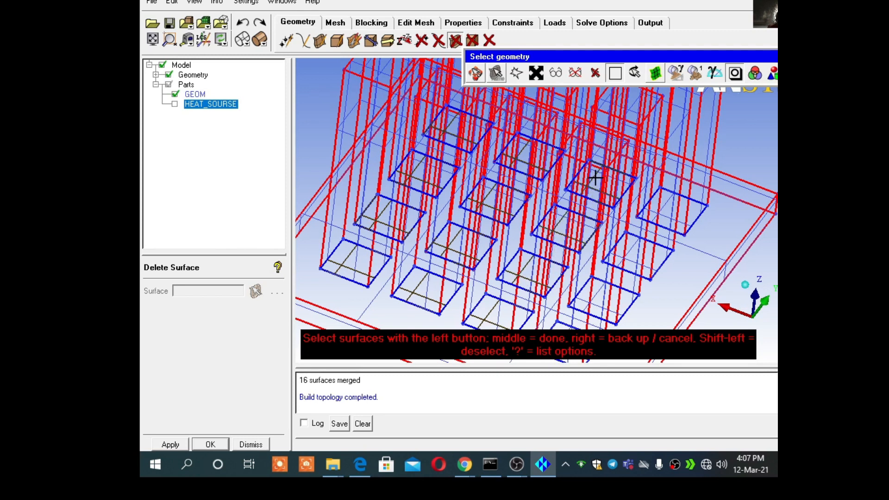
scroll(596, 177, down, 2)
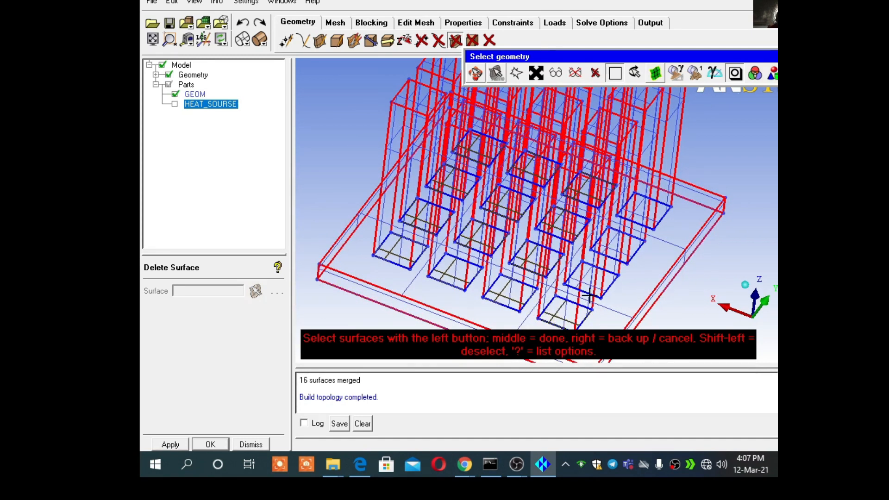
click(613, 240)
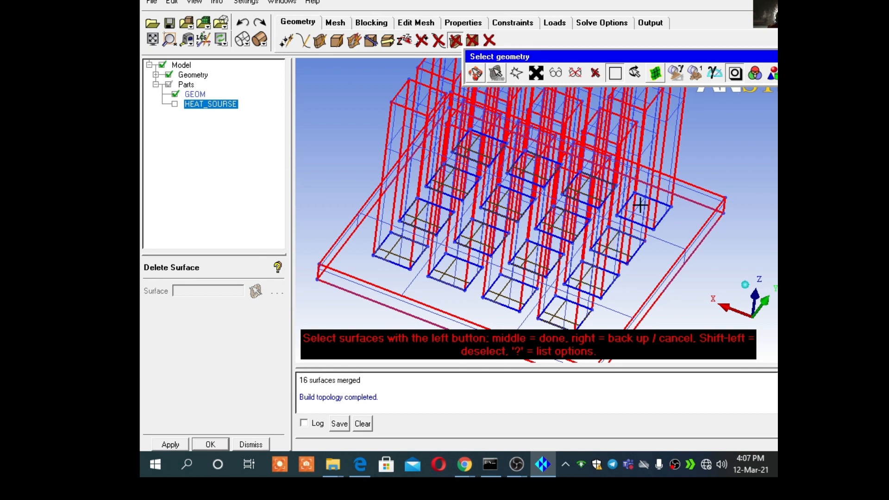
middle_click(710, 232)
middle_click(710, 232)
Create a material point body named Solid_Al at the centroid of two opposite plate corners
drag(685, 254, 539, 356)
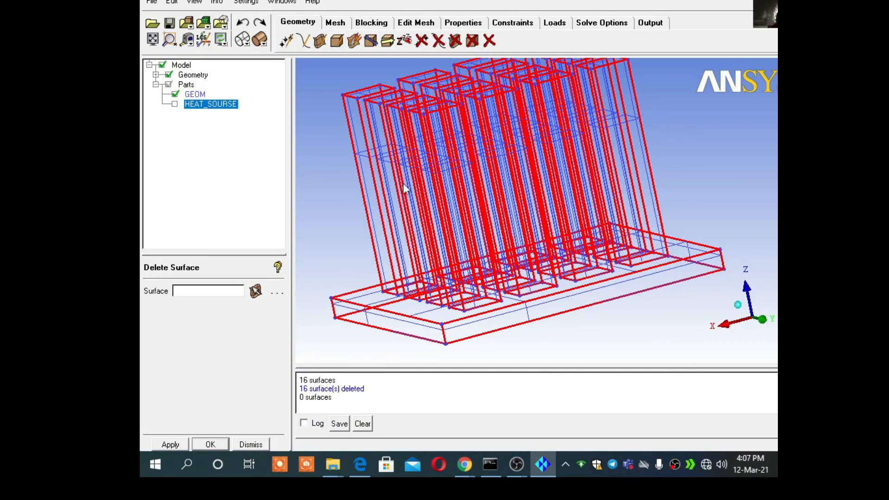
drag(404, 188, 396, 248)
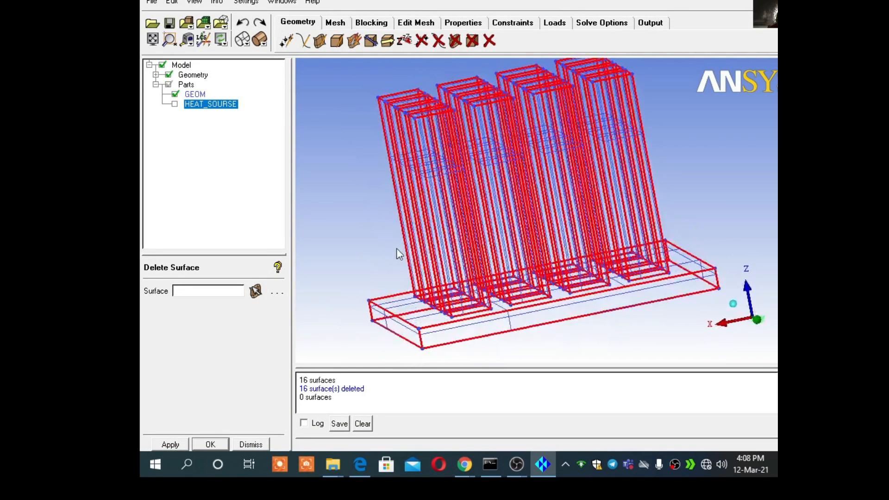
click(338, 42)
double_click(225, 290)
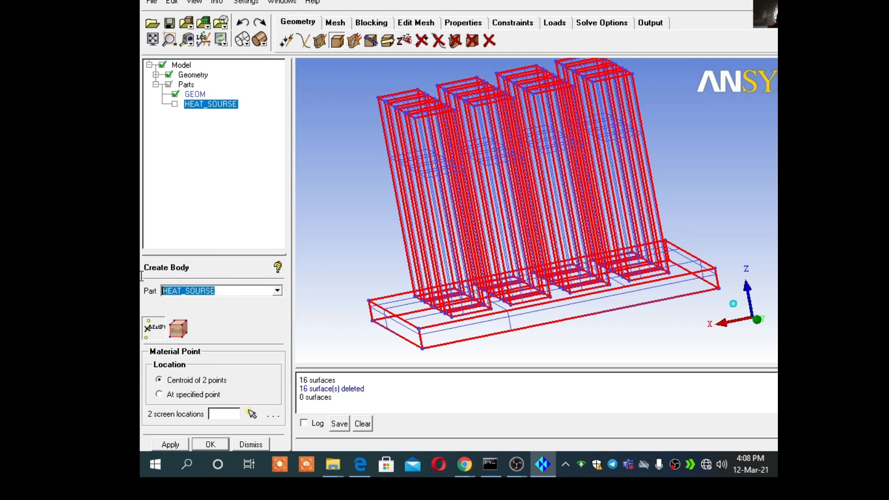
text(Solid_A)
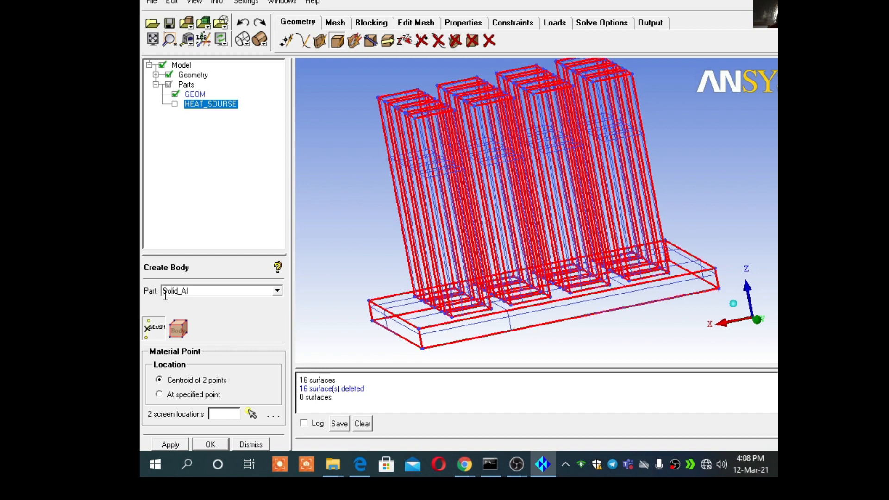
click(252, 414)
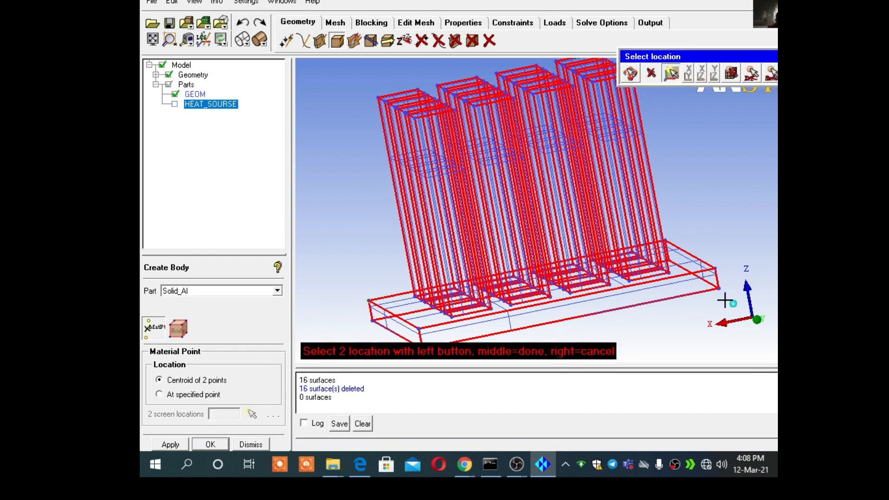
click(727, 235)
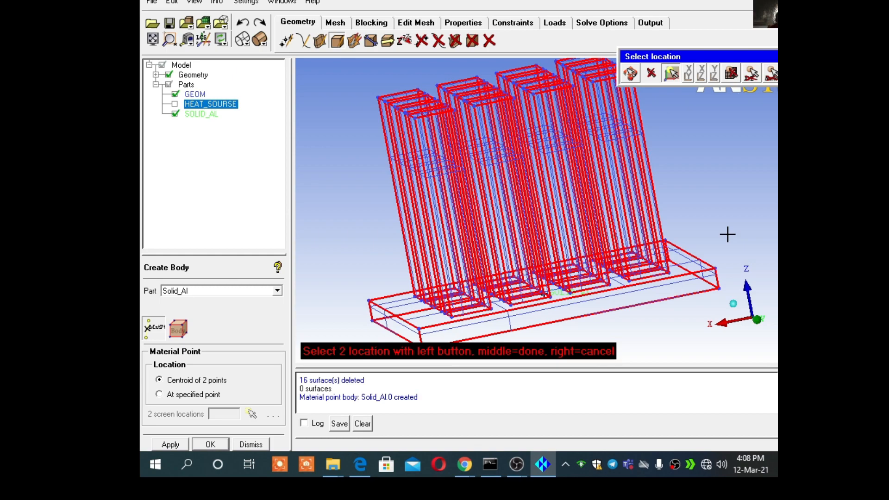
Copy the plate's four upper corner points once, translated by an explicit Z offset of 15 with zero Y offset
drag(727, 235, 507, 205)
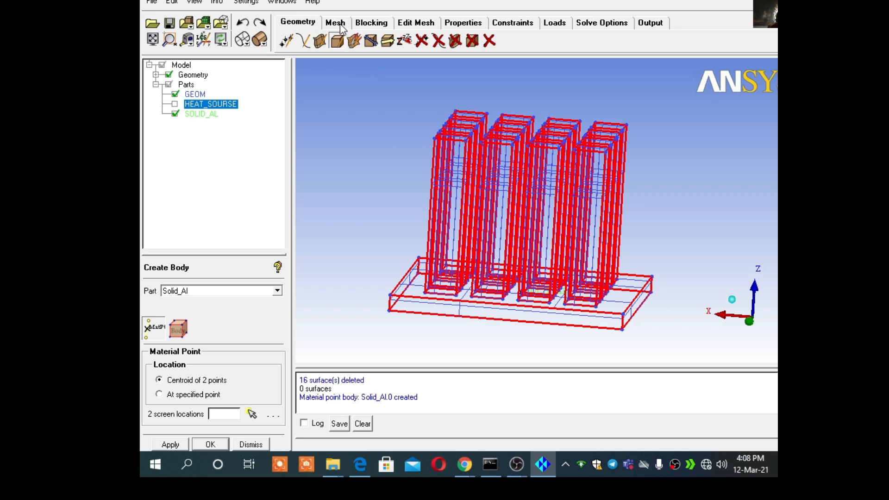
click(388, 42)
click(244, 291)
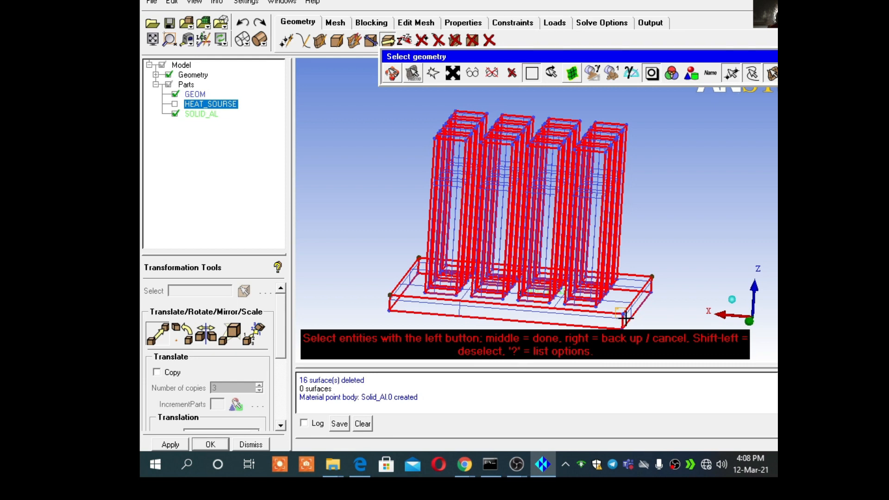
middle_click(649, 257)
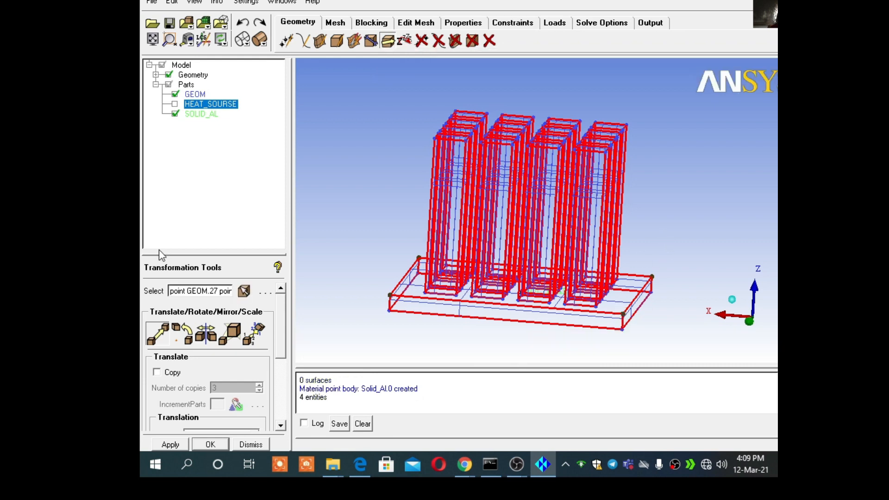
click(157, 372)
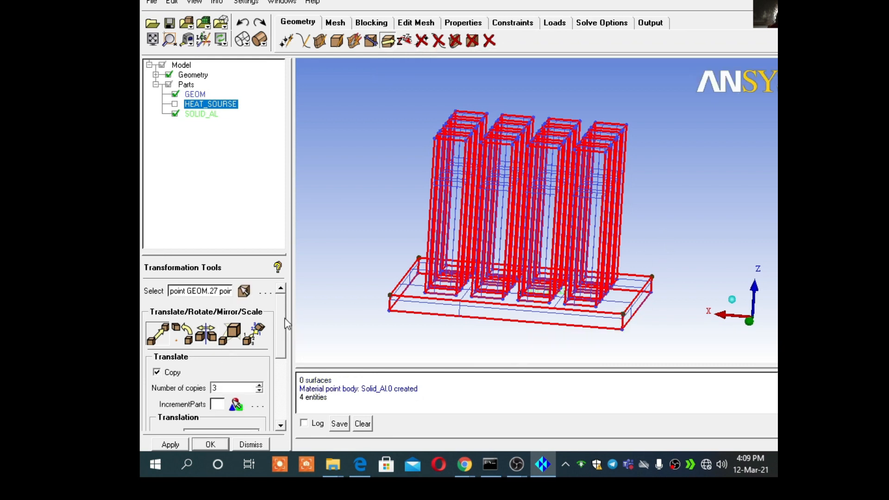
scroll(286, 324, down, 2)
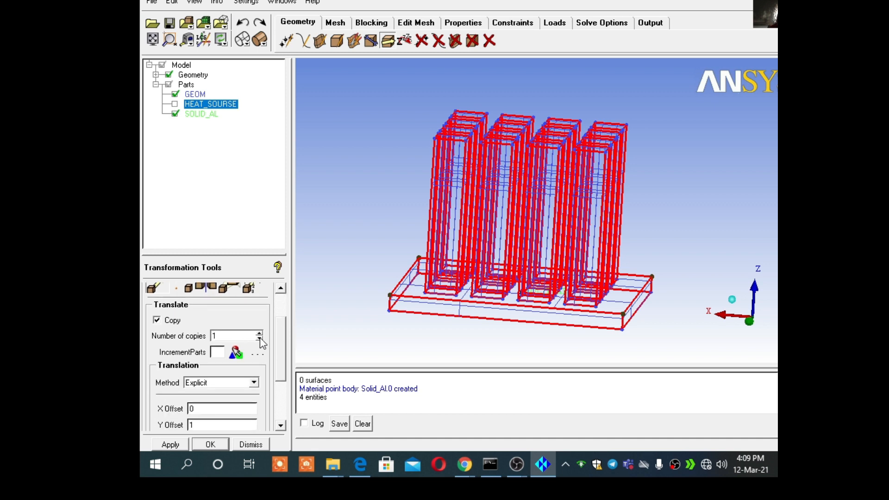
scroll(264, 352, down, 3)
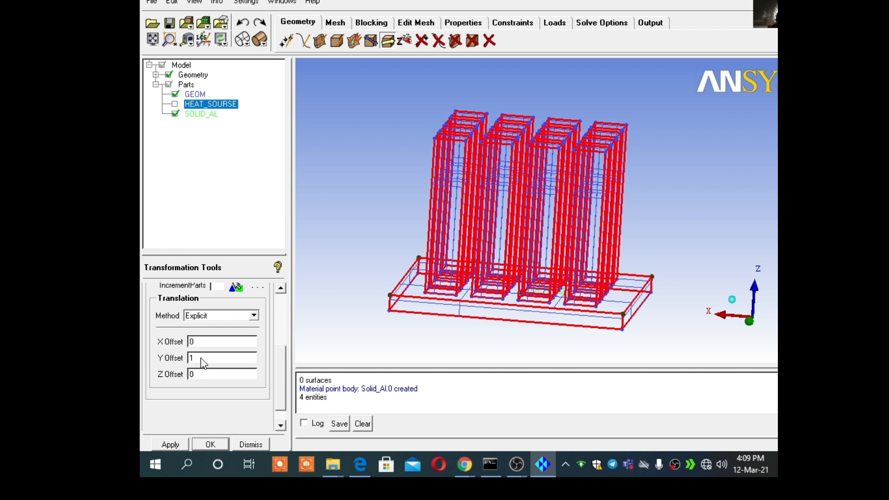
drag(194, 359, 164, 359)
click(197, 377)
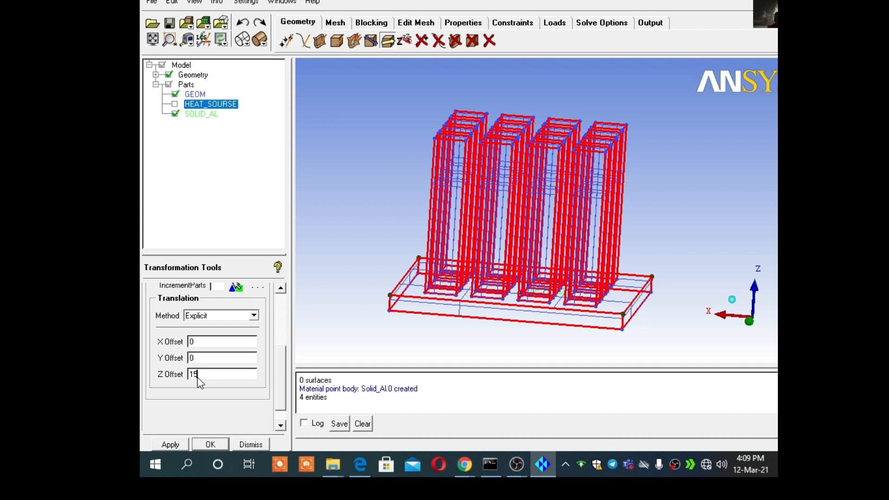
click(171, 444)
Create two connected straight curves through three of the copied corner points above the columns
drag(518, 211, 479, 213)
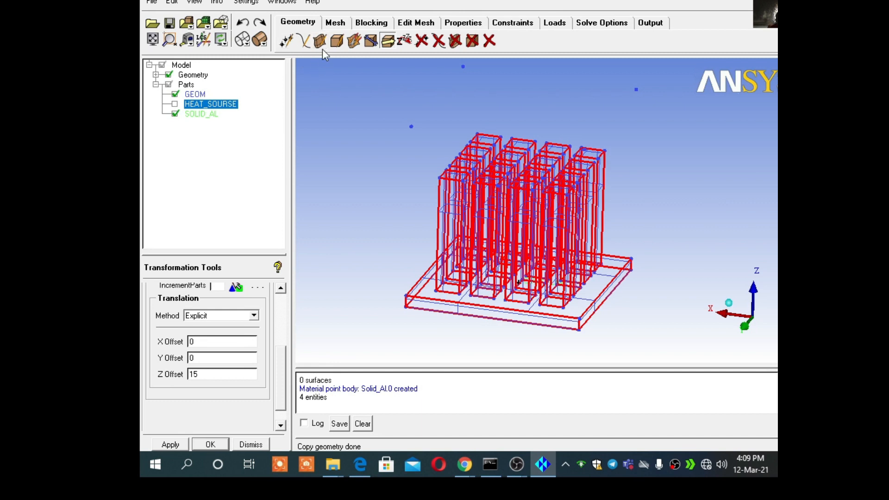
click(304, 41)
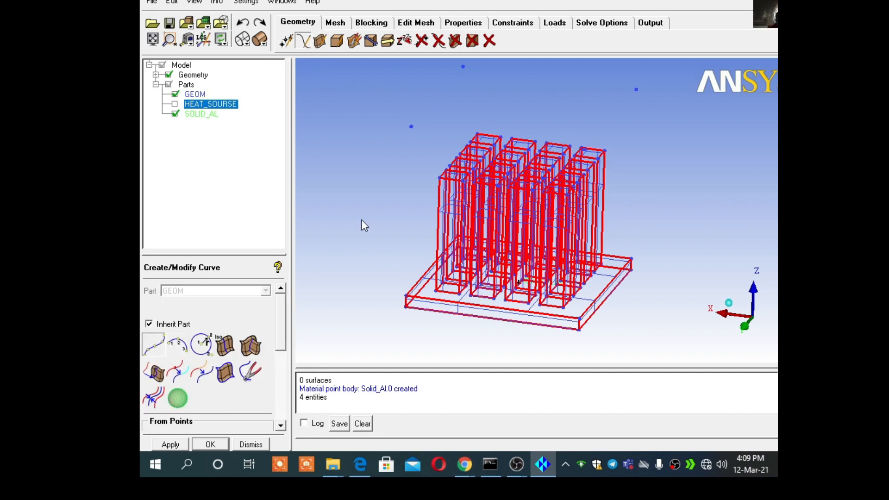
click(411, 126)
click(463, 67)
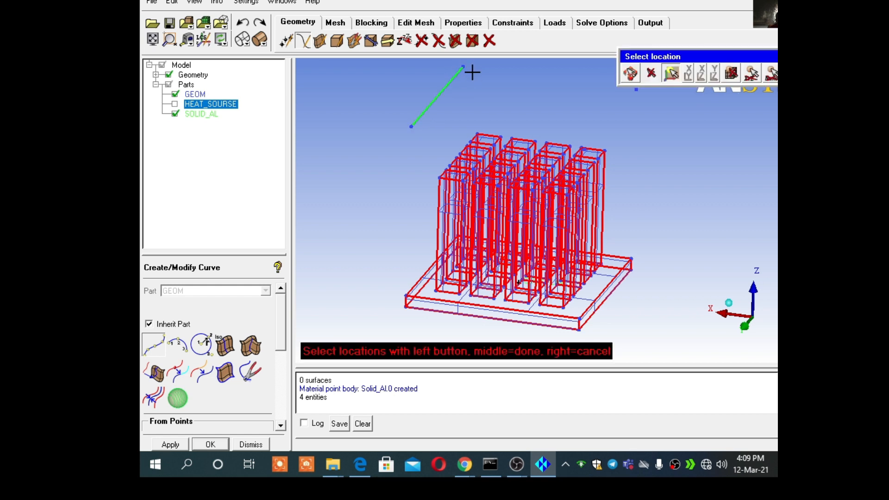
scroll(509, 86, down, 2)
click(616, 117)
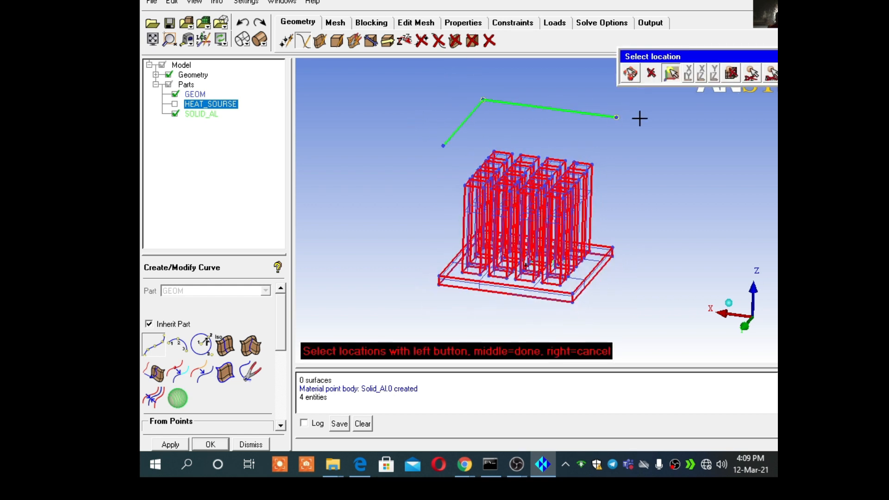
middle_click(635, 146)
Close the raised rectangle with two curves running through the fourth copied point back to the first
drag(636, 145, 680, 134)
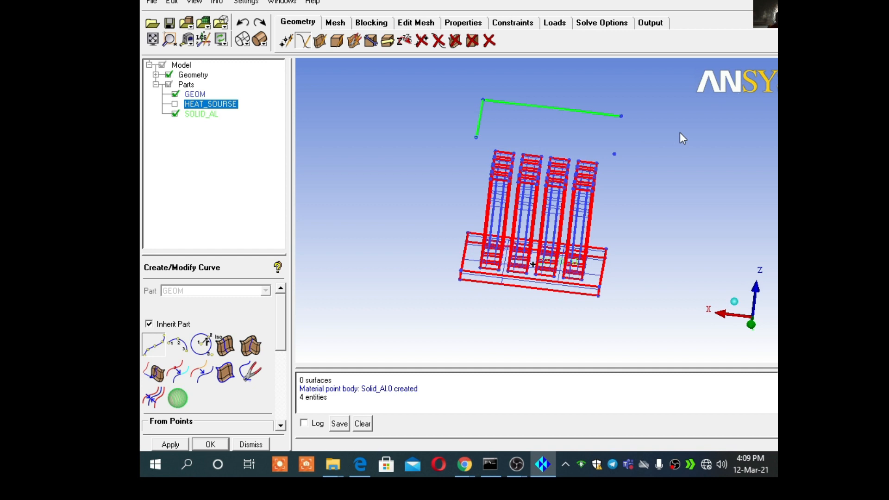
click(147, 346)
click(621, 115)
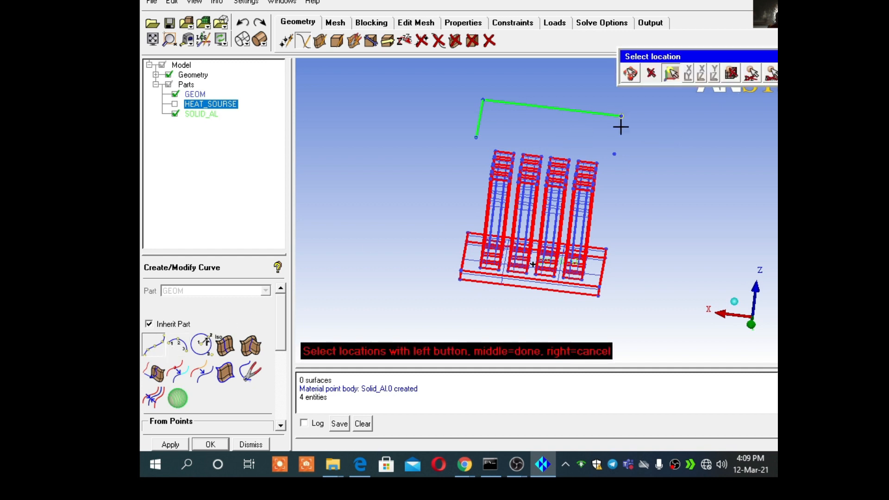
click(614, 153)
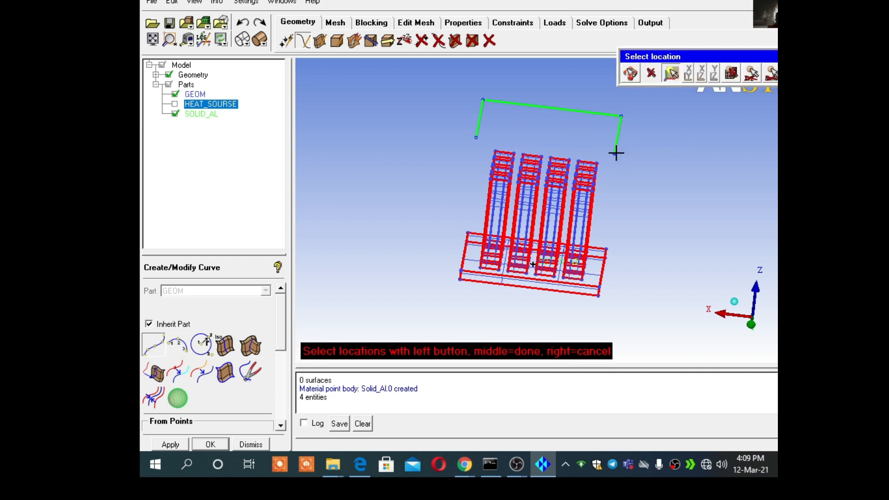
click(476, 138)
middle_click(518, 122)
middle_click(521, 128)
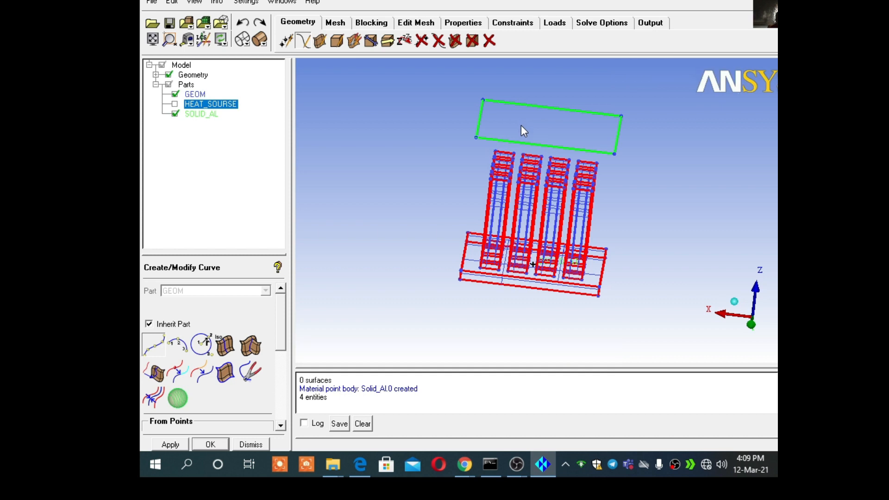
Create four vertical curves joining each raised corner point to the plate's upper corner directly below it
click(158, 345)
click(621, 117)
click(606, 248)
middle_click(643, 206)
drag(638, 210, 622, 188)
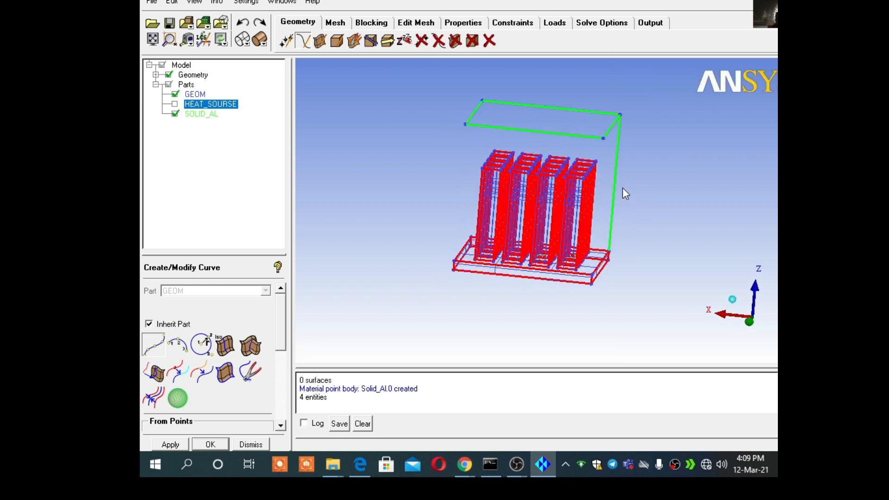
click(154, 345)
click(482, 100)
click(472, 238)
click(466, 123)
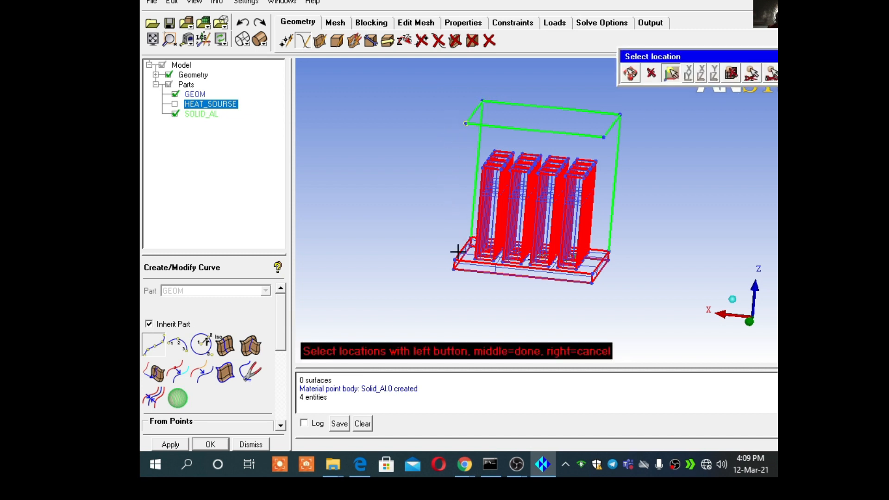
click(454, 267)
click(604, 138)
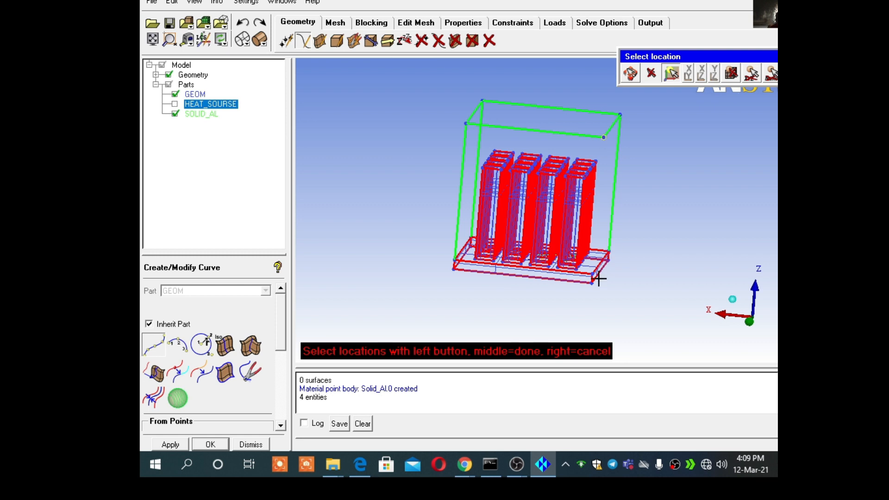
middle_click(693, 204)
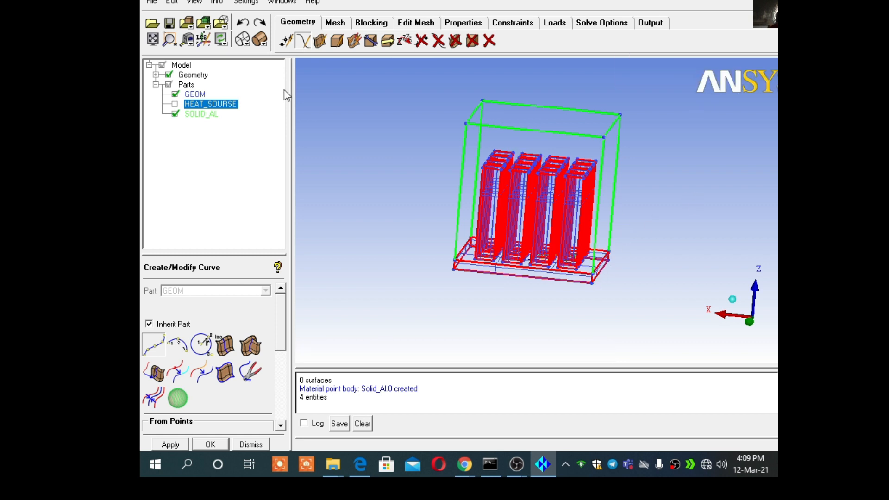
Create a simple surface from the four boundary curves on the enclosure's positive X side
click(320, 40)
click(153, 346)
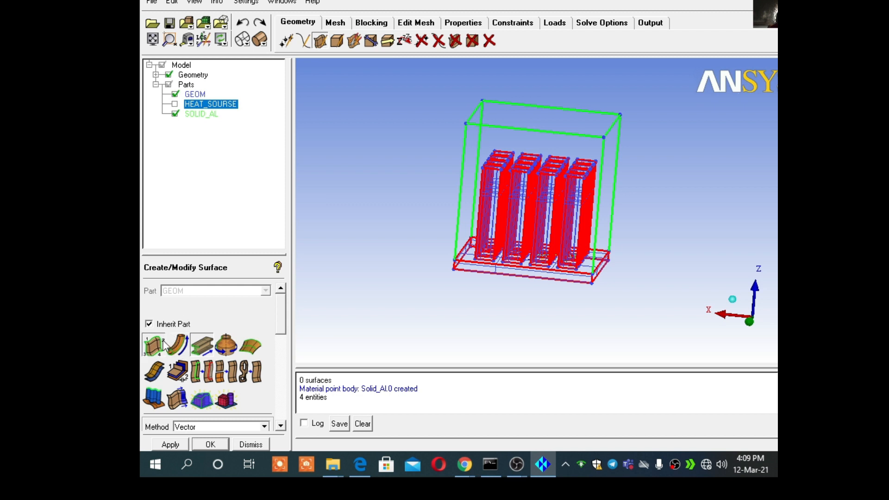
click(464, 156)
click(476, 146)
right_click(474, 153)
click(470, 114)
click(474, 199)
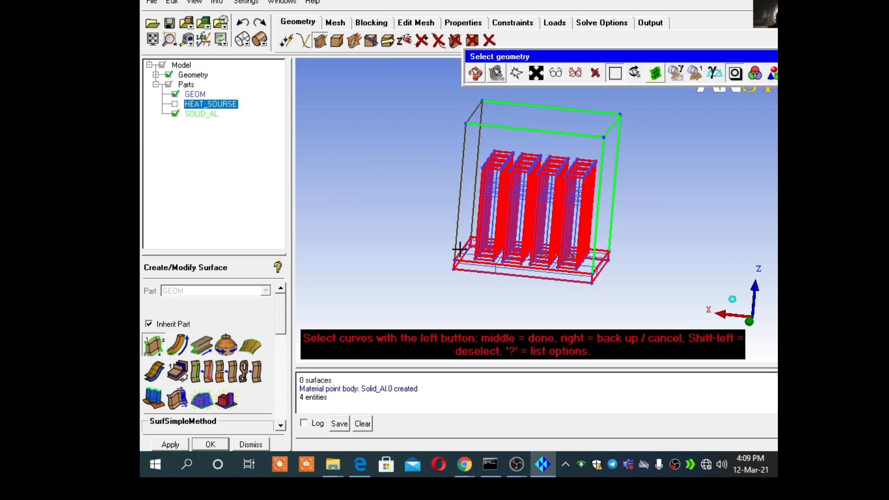
middle_click(423, 196)
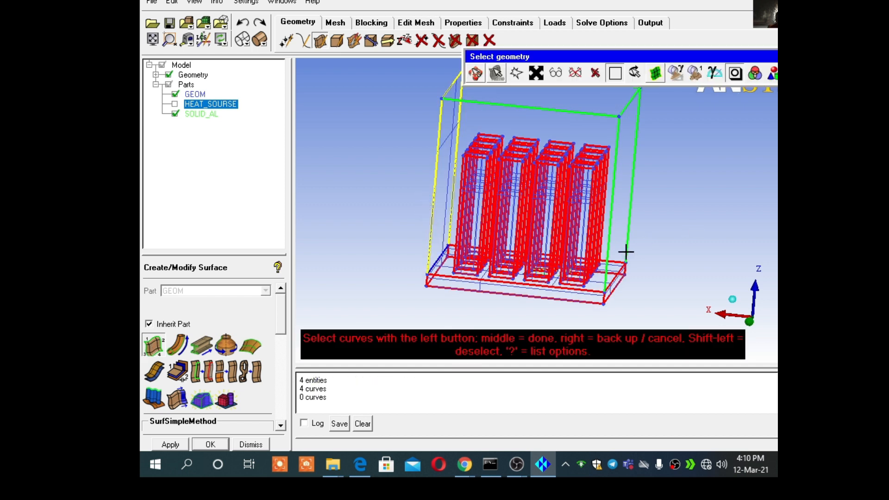
Create a simple surface from the four boundary curves on the enclosure's negative X side
click(608, 252)
click(628, 251)
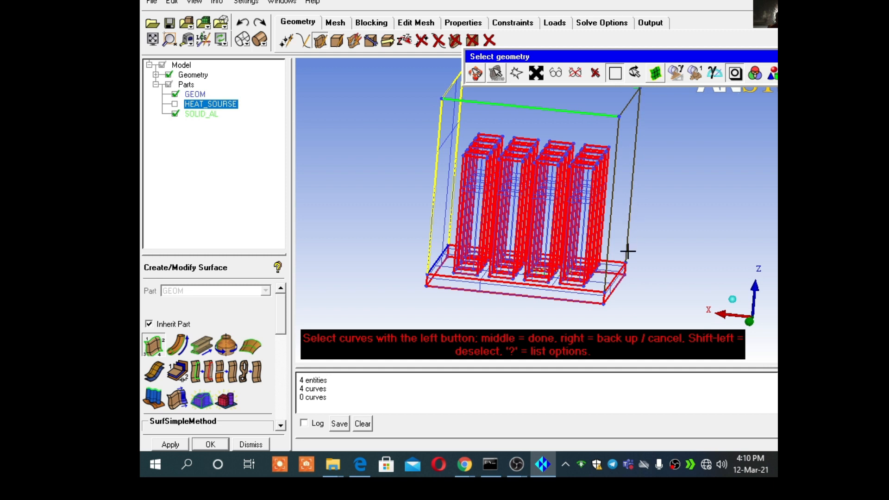
middle_click(654, 222)
middle_click(659, 224)
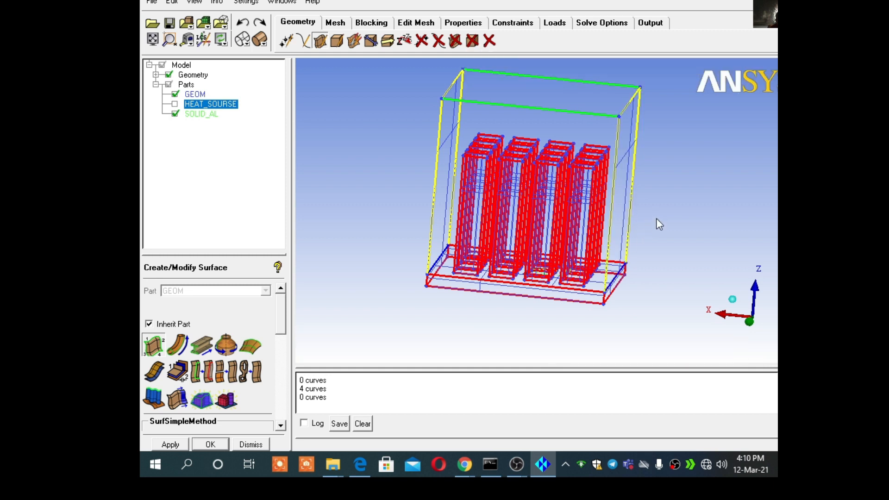
Create the enclosure's top surface from the four curves of the raised rectangle
click(157, 354)
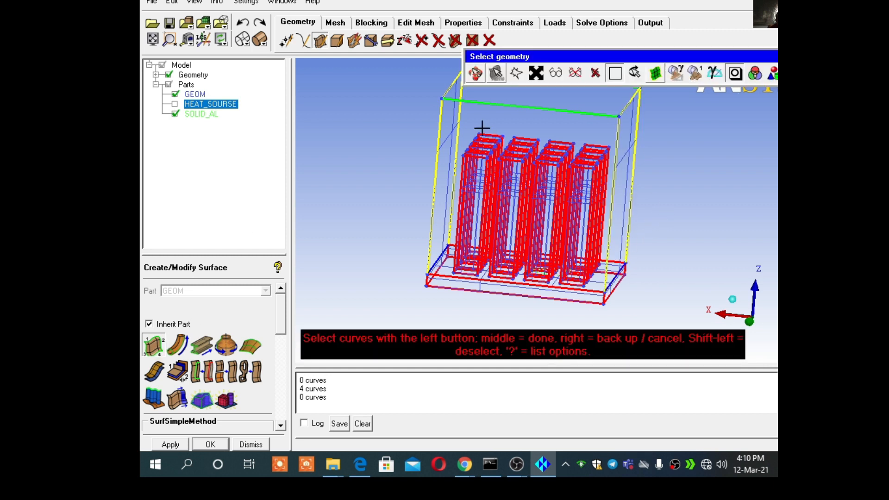
click(475, 100)
scroll(488, 115, down, 4)
click(505, 104)
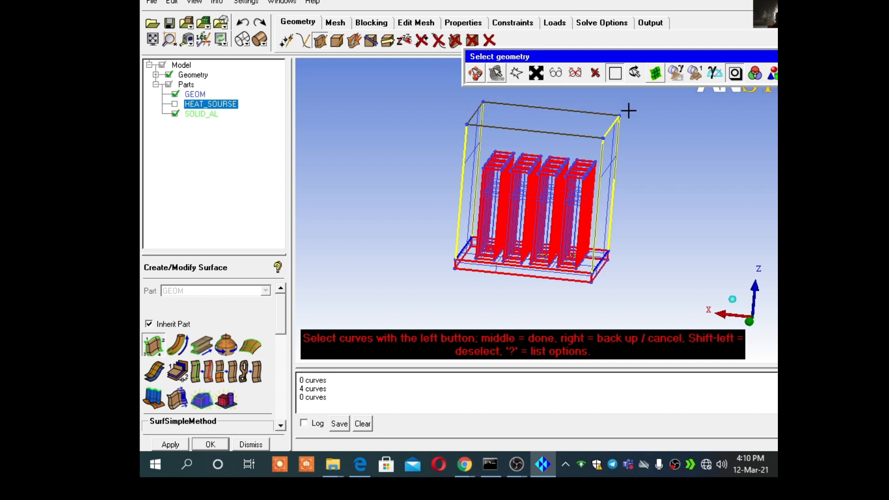
middle_click(646, 141)
Try to create a surface from the boundary curves on the enclosure's negative Y side
drag(641, 149, 399, 245)
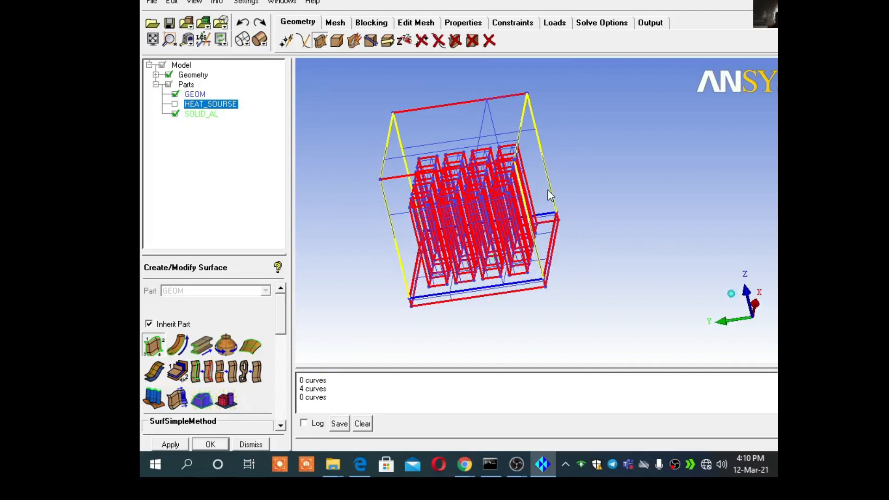
scroll(538, 193, up, 3)
drag(515, 198, 523, 151)
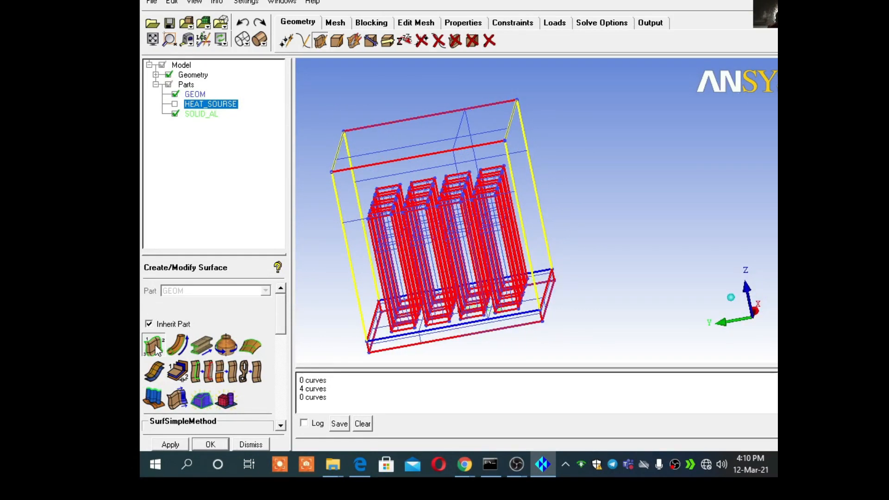
click(547, 241)
click(508, 126)
click(510, 158)
middle_click(567, 162)
scroll(571, 217, up, 3)
drag(570, 217, 560, 212)
middle_drag(560, 211, 570, 170)
drag(569, 218, 560, 168)
Select the four boundary curves on the enclosure's negative Y side and create a simple surface from them
click(187, 377)
drag(541, 340, 578, 281)
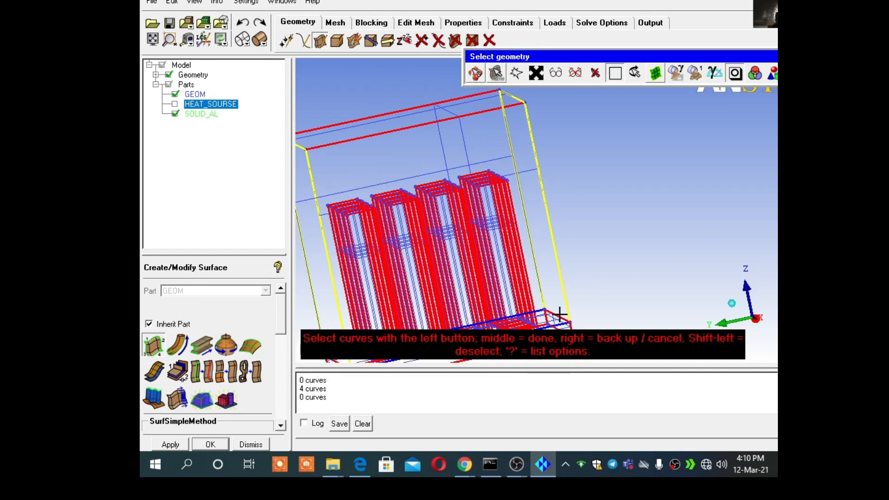
shift+click(567, 297)
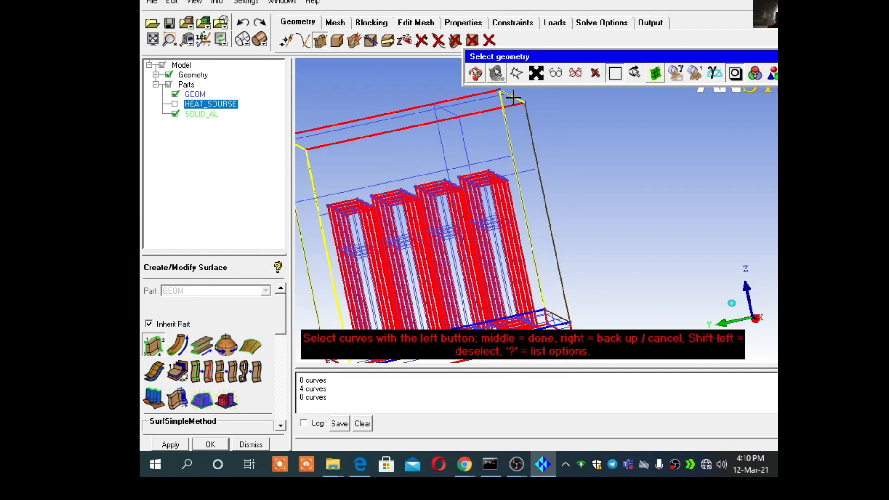
middle_click(506, 119)
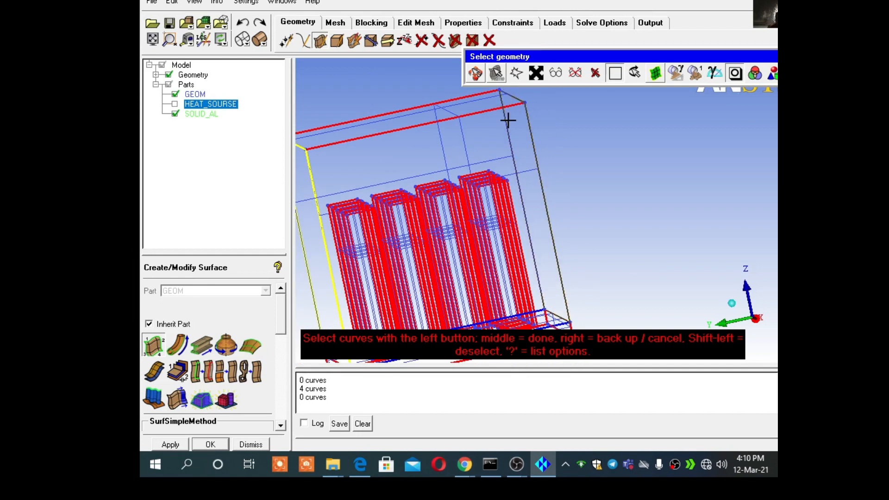
middle_click(562, 138)
Create a simple surface from the four boundary curves on the enclosure's positive Y side
middle_drag(603, 149, 610, 145)
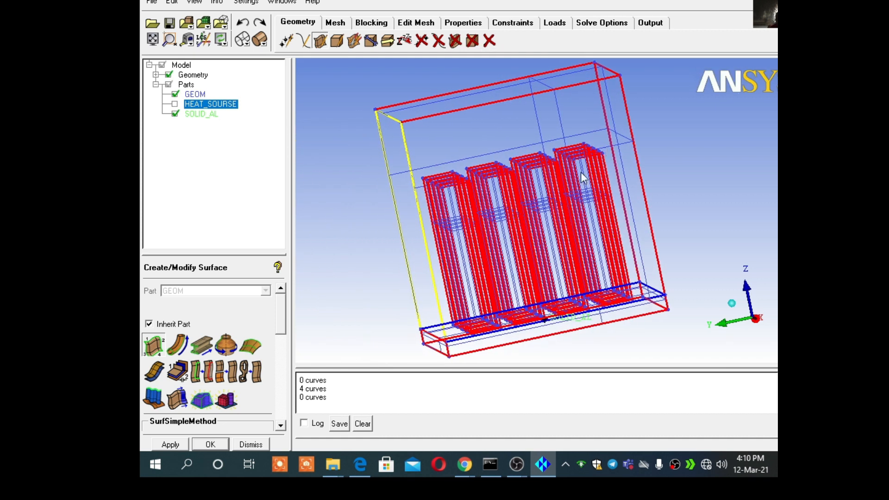
click(149, 349)
click(410, 279)
click(390, 117)
click(400, 137)
scroll(411, 209, down, 2)
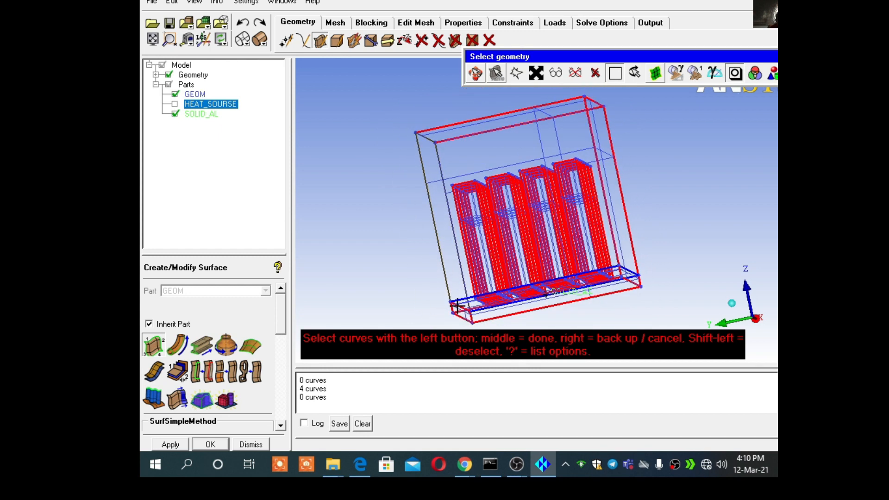
middle_click(413, 230)
Create a material point body named Air at the centroid of two points in the space between the columns and the enclosure
drag(413, 231, 642, 319)
drag(627, 260, 467, 263)
scroll(515, 249, up, 3)
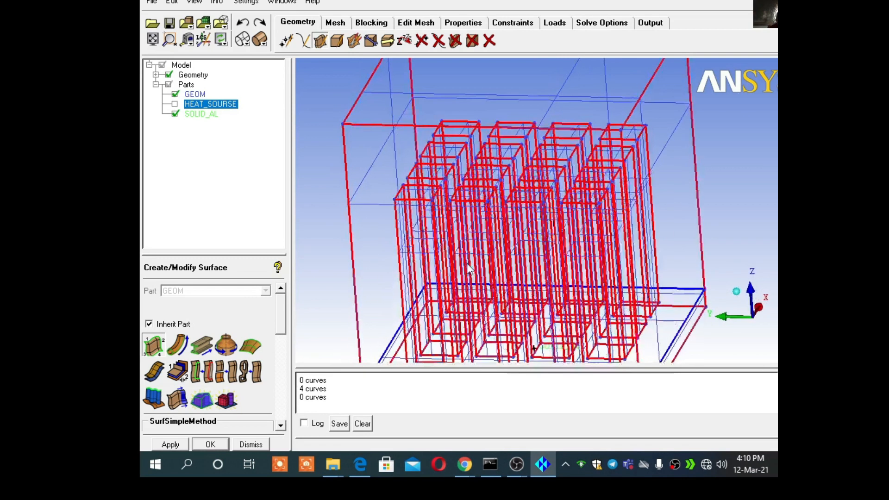
drag(549, 243, 561, 200)
click(334, 43)
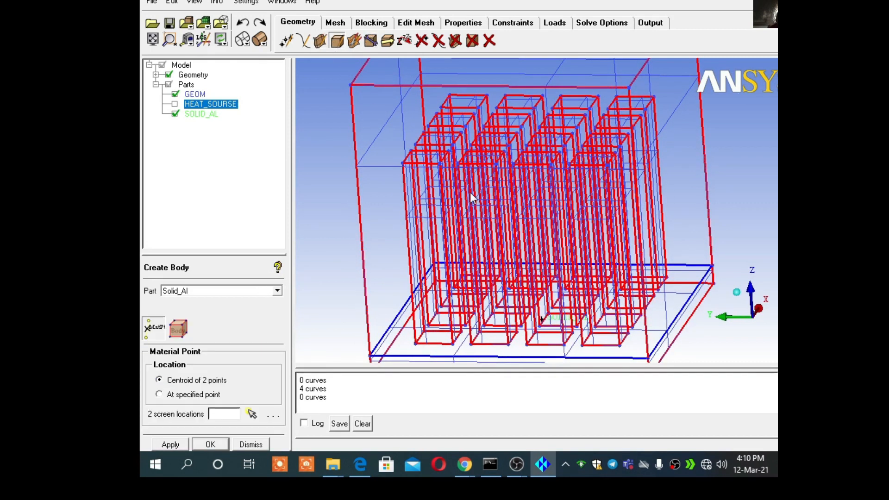
drag(191, 291, 166, 290)
text(Al)
click(252, 414)
scroll(458, 282, down, 2)
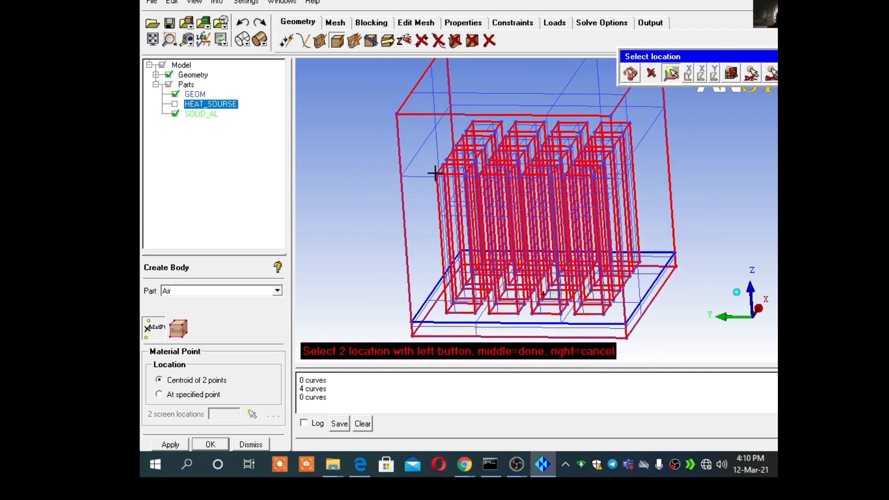
middle_click(371, 116)
middle_click(371, 116)
drag(468, 167, 500, 305)
drag(554, 254, 566, 279)
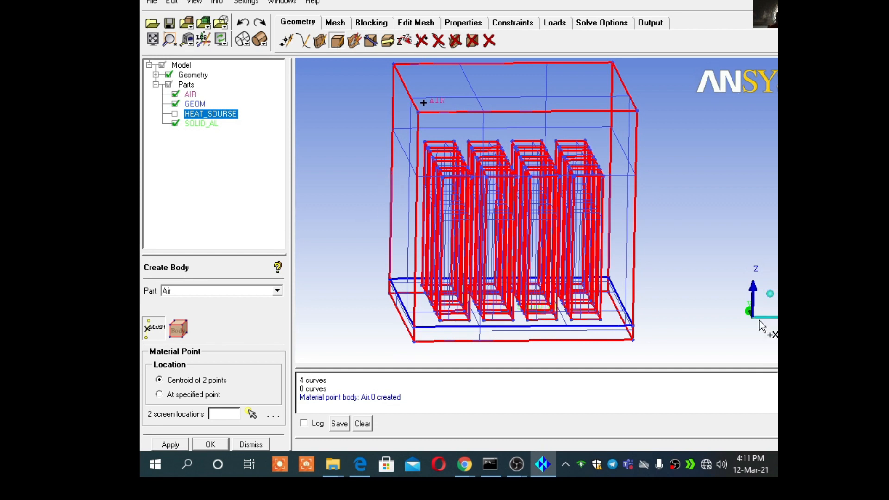
Create a part named Inlet from the enclosure's side surface on the negative X side
drag(471, 266, 468, 231)
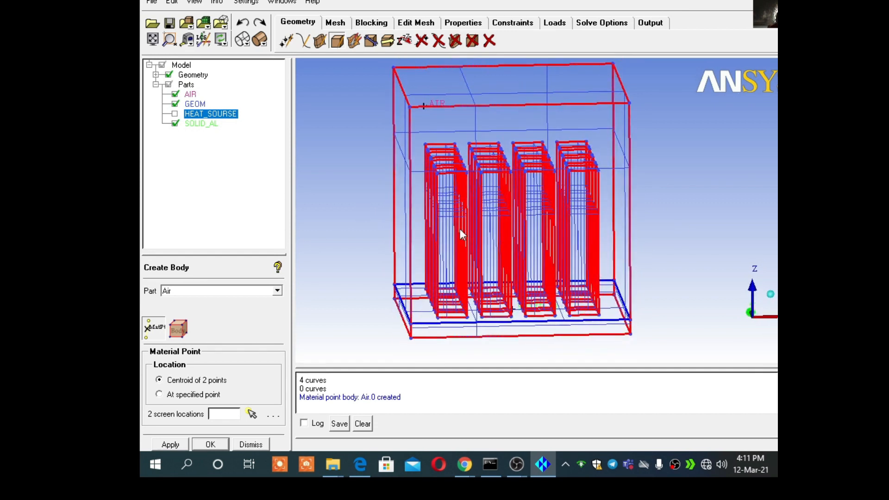
right_click(186, 85)
click(208, 93)
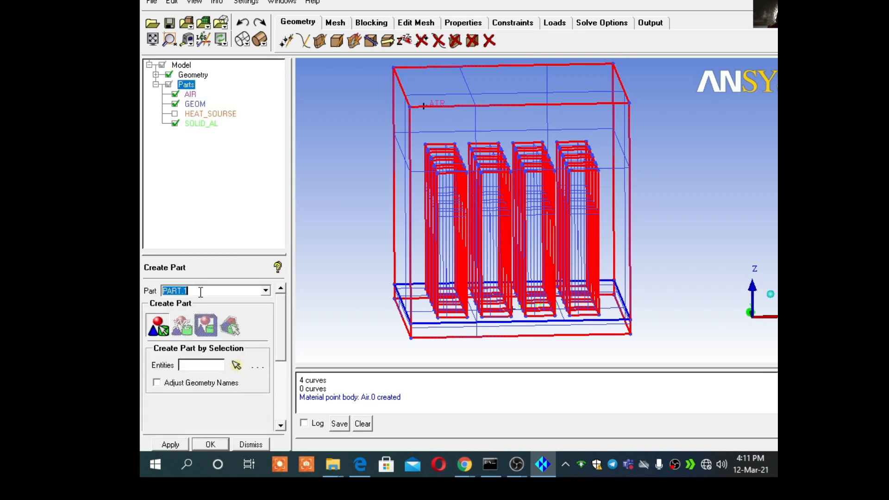
text(Inlet)
click(236, 365)
click(402, 170)
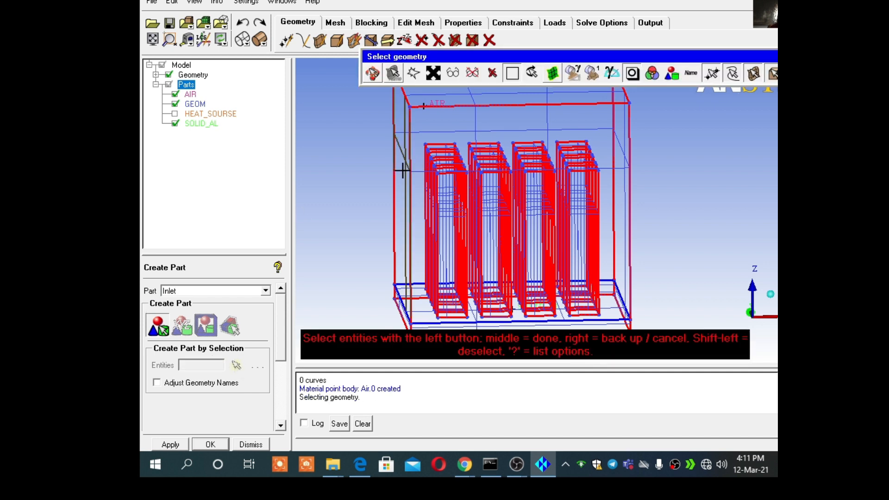
middle_click(373, 164)
Create a part named Oulet from the enclosure's side surface on the positive X side
double_click(195, 291)
text(Ou)
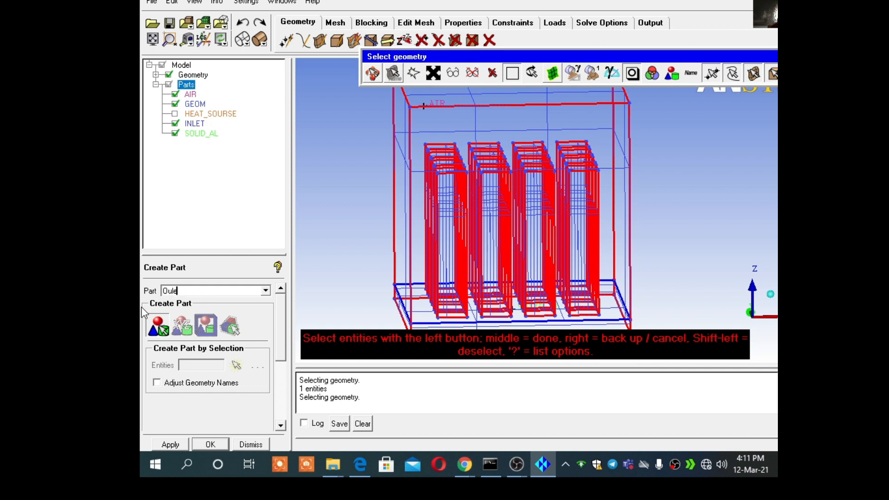
click(624, 211)
middle_click(679, 211)
middle_click(680, 210)
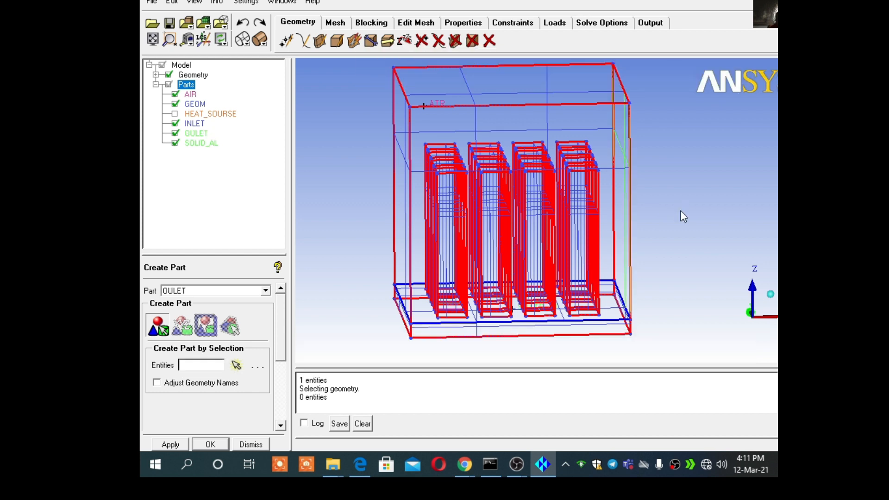
Create a part named wall from the enclosure's top surface and its two Y-side surfaces
scroll(549, 123, down, 2)
mouse_move(550, 124)
mouse_down()
mouse_move(581, 157)
mouse_move(635, 139)
mouse_move(557, 117)
mouse_move(515, 128)
mouse_move(562, 133)
mouse_up()
double_click(202, 292)
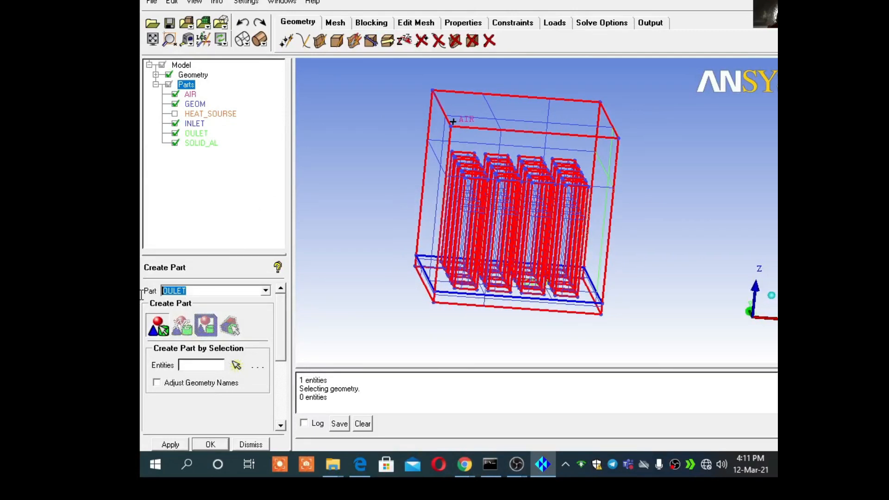
text(wall)
click(236, 365)
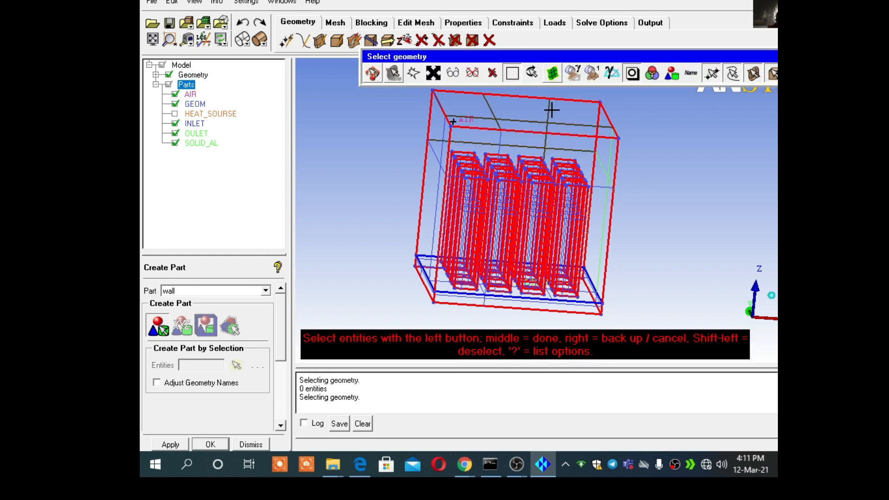
middle_click(693, 137)
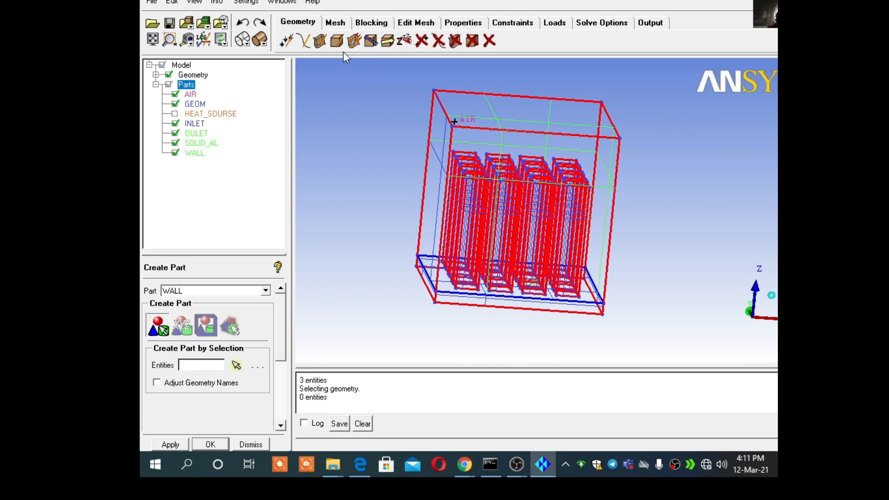
Display the surfaces as shaded solids and hide the WALL part to inspect the columns and base inside the enclosure
click(266, 42)
scroll(563, 166, down, 4)
mouse_move(563, 166)
mouse_down()
mouse_move(465, 191)
mouse_move(560, 183)
mouse_move(614, 201)
mouse_move(579, 194)
mouse_up()
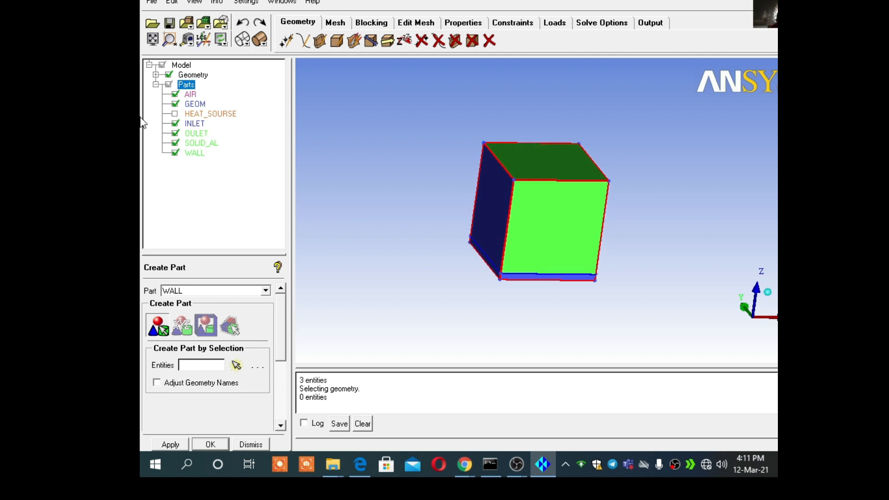
click(176, 153)
drag(710, 220, 696, 227)
drag(537, 235, 543, 99)
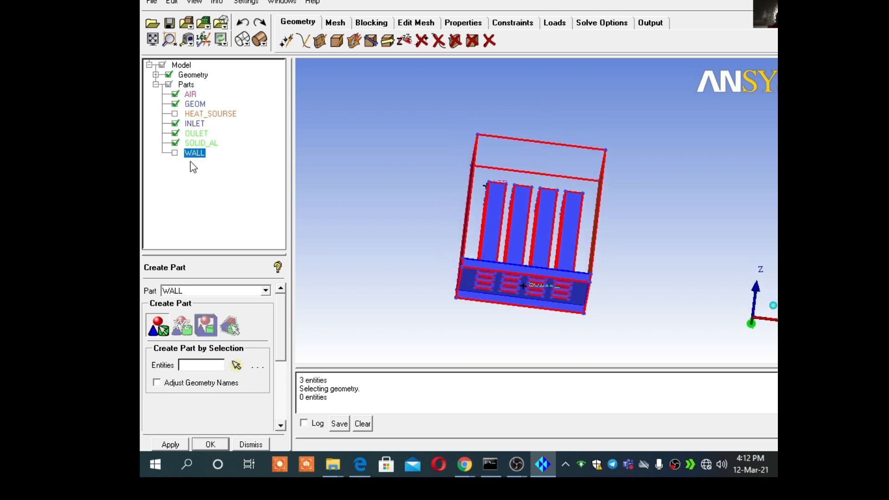
Turn on the display of the HEAT_SOURSE part and inspect the model from several sides
click(175, 114)
drag(462, 245, 510, 335)
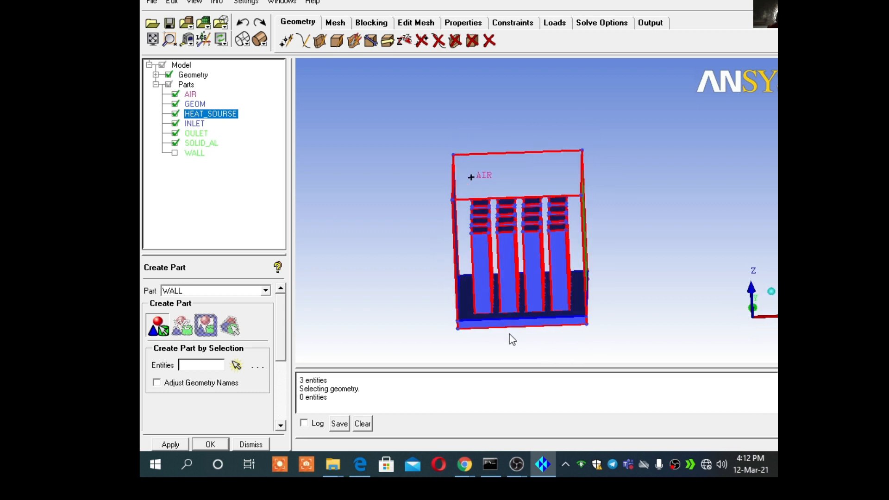
drag(520, 263, 483, 269)
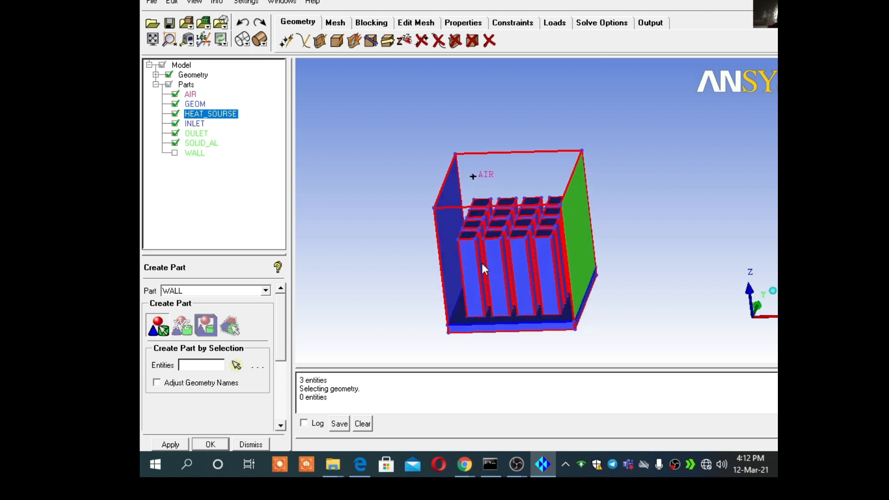
Turn the WALL part's display back on and save the project
click(175, 153)
drag(482, 184, 389, 168)
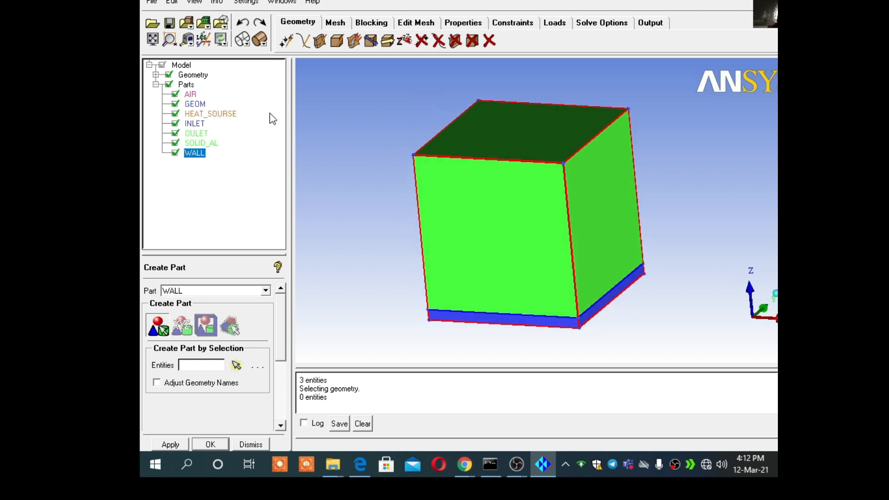
drag(436, 162, 509, 165)
click(170, 23)
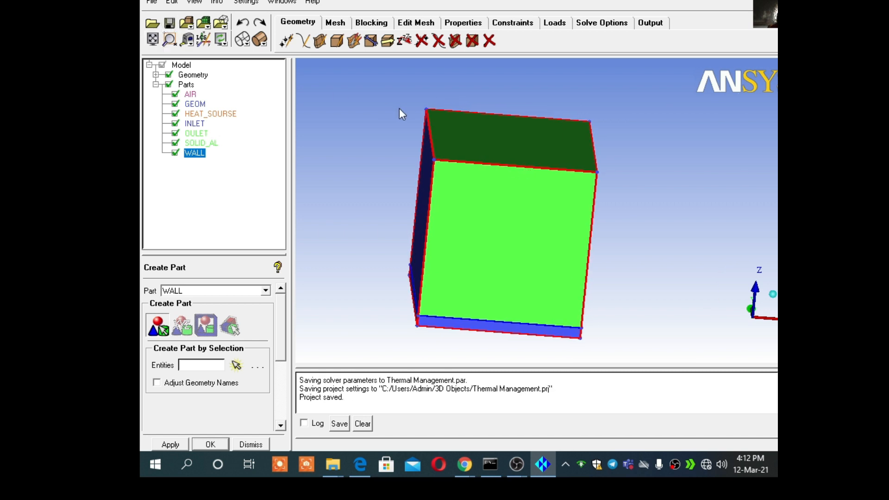
drag(453, 160, 383, 157)
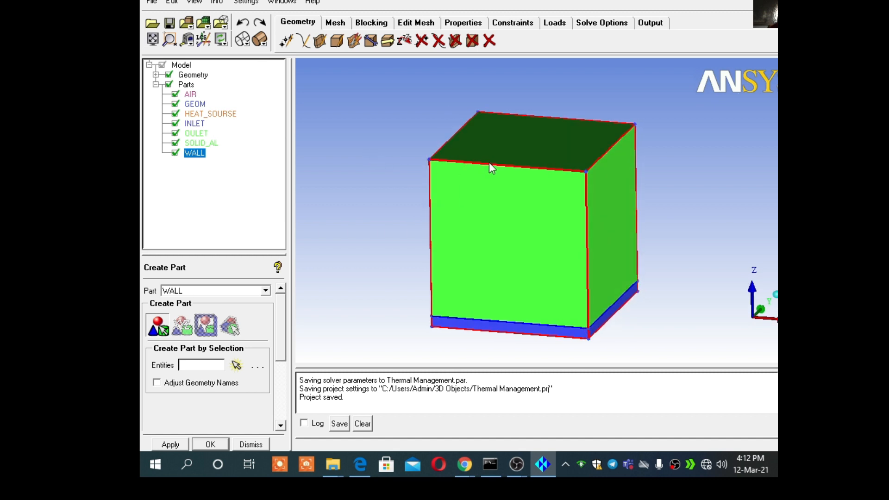
Switch the geometry to wireframe display and examine the columns inside the enclosure
click(241, 40)
drag(435, 145, 452, 133)
scroll(474, 151, up, 2)
middle_drag(484, 150, 478, 114)
middle_drag(471, 175, 476, 193)
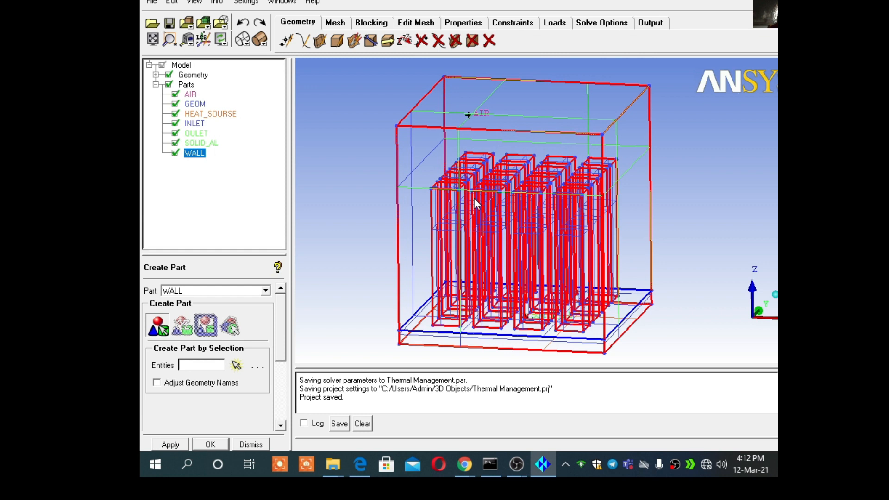
scroll(476, 201, down, 1)
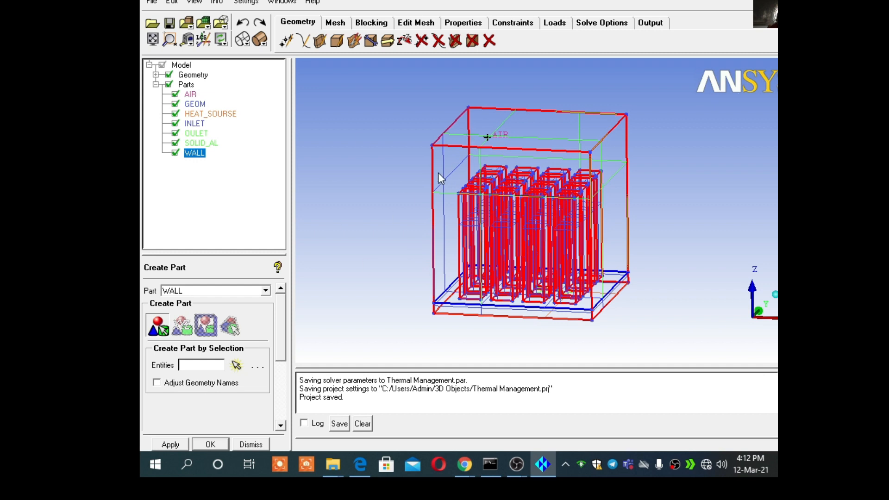
mouse_move(532, 181)
mouse_down()
mouse_move(542, 202)
mouse_move(554, 194)
mouse_move(537, 192)
mouse_up()
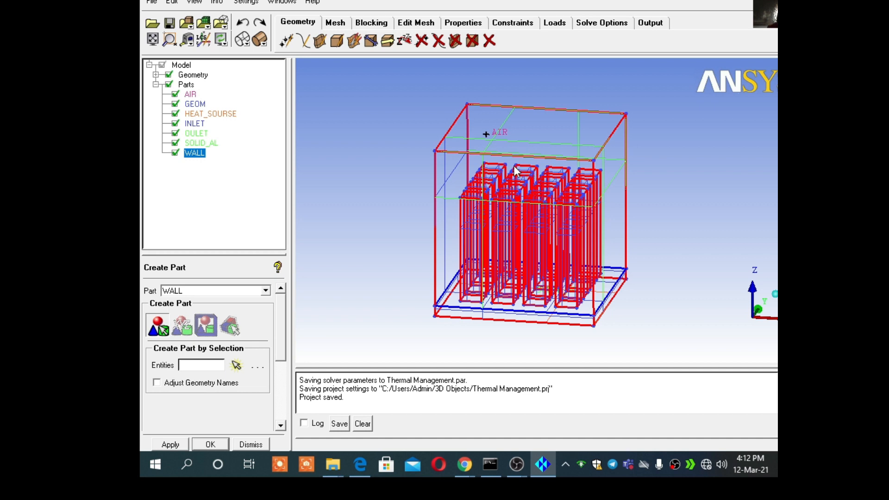
drag(513, 172, 494, 176)
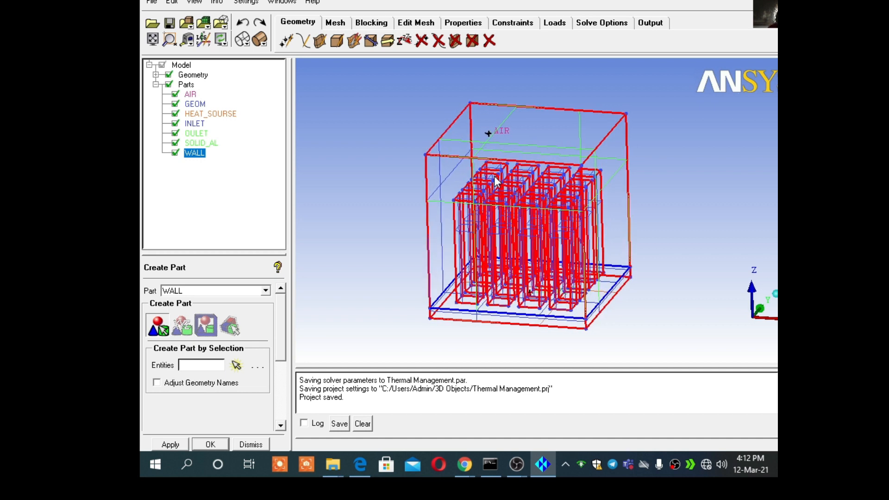
Apply the global mesh size with a scale factor of 1 and a max element of 0
click(335, 22)
click(286, 41)
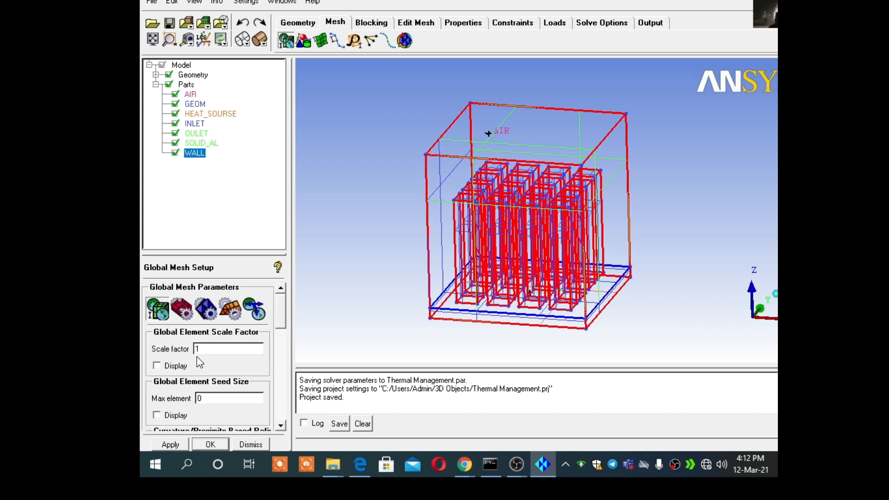
click(176, 442)
drag(507, 238, 480, 255)
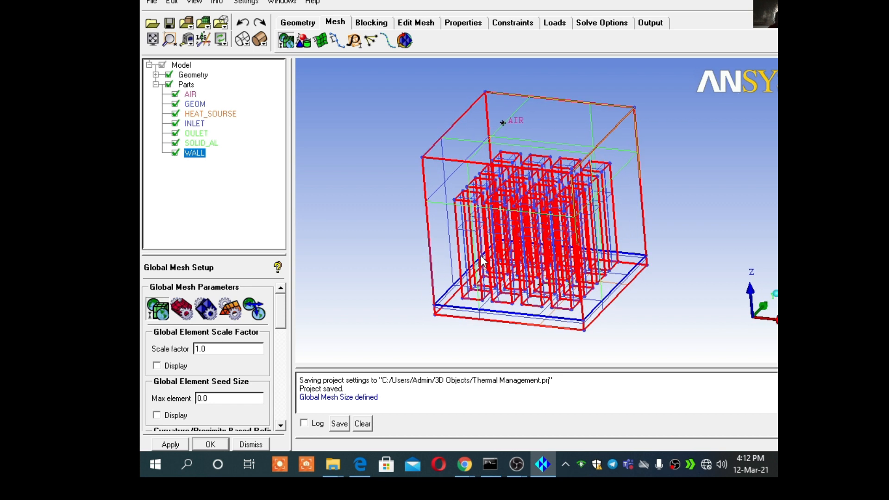
Compute a Tetra/Mixed volume mesh with the Robust (Octree) method
click(404, 40)
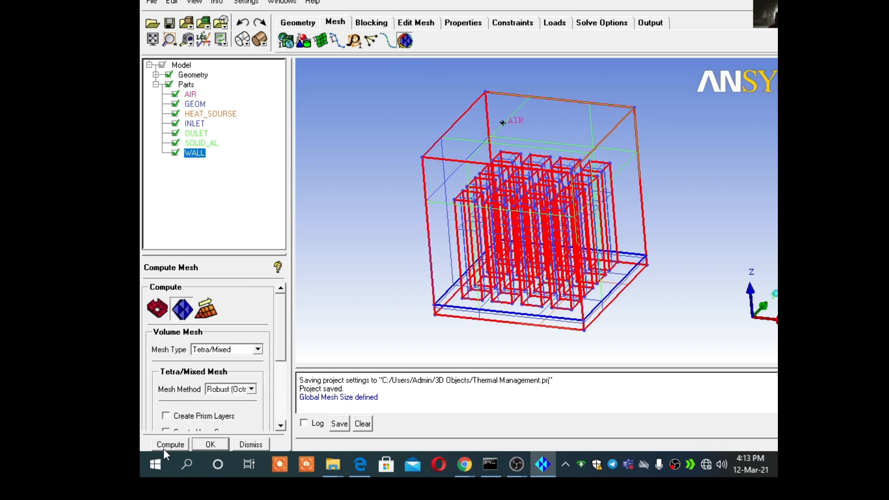
click(165, 445)
click(433, 274)
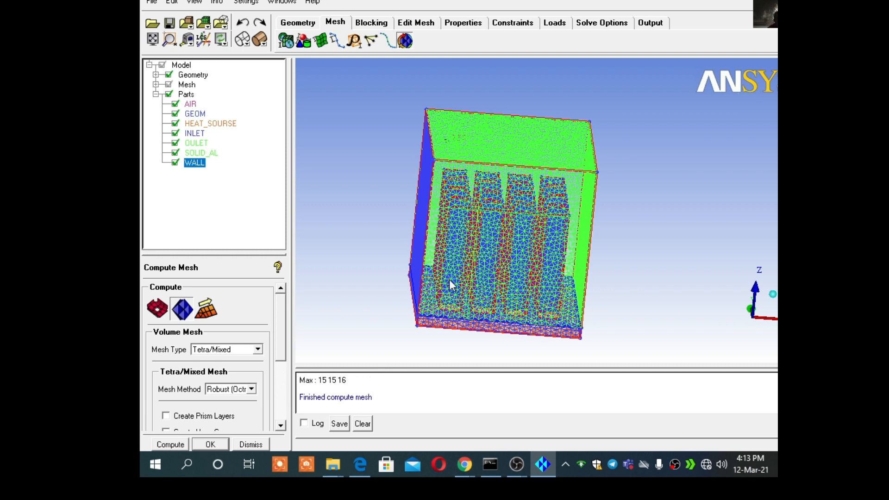
Shade the model and hide the WALL part to examine the mesh on the columns and base plate
scroll(539, 259, up, 2)
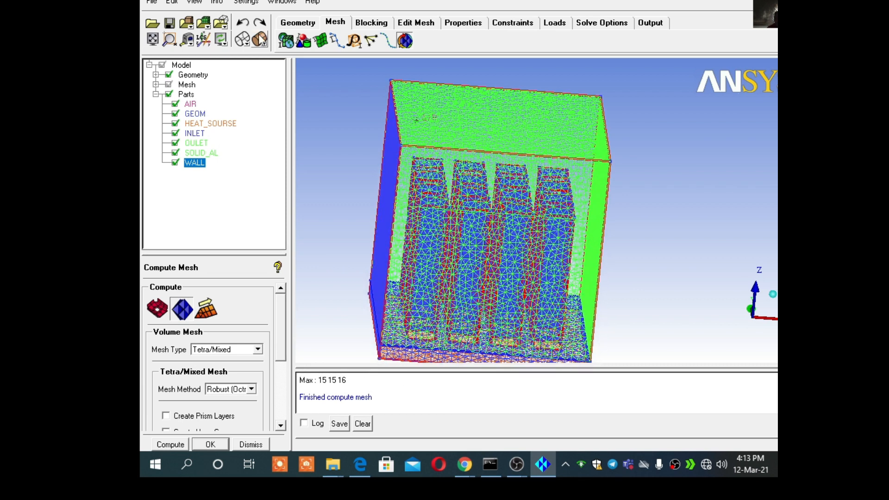
click(259, 41)
scroll(495, 174, down, 2)
drag(459, 204, 518, 234)
click(175, 163)
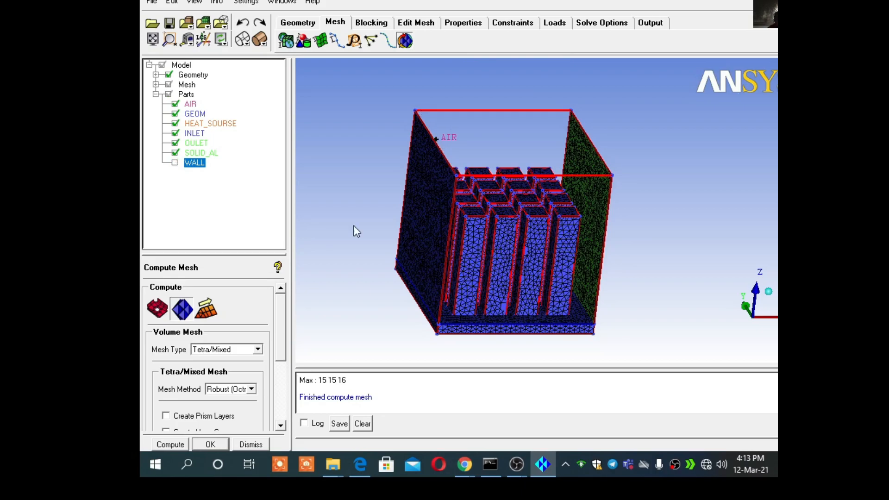
scroll(563, 265, up, 5)
drag(582, 159, 487, 199)
drag(523, 207, 523, 249)
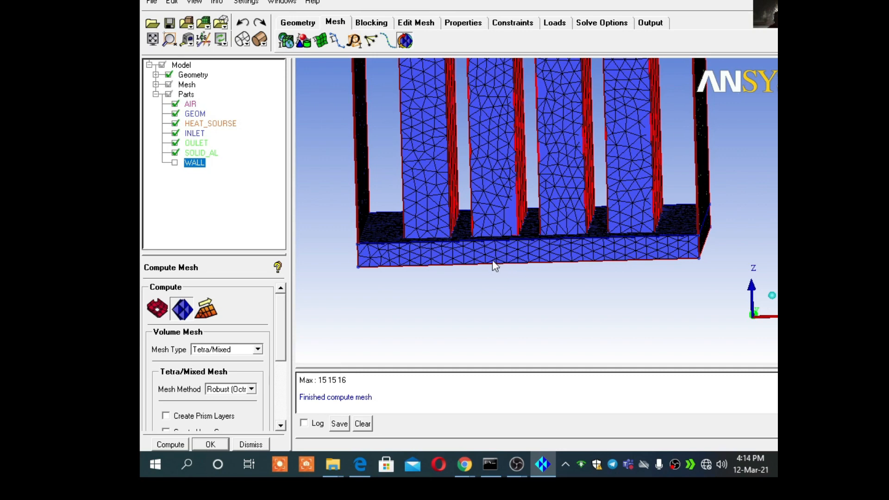
drag(499, 238, 551, 222)
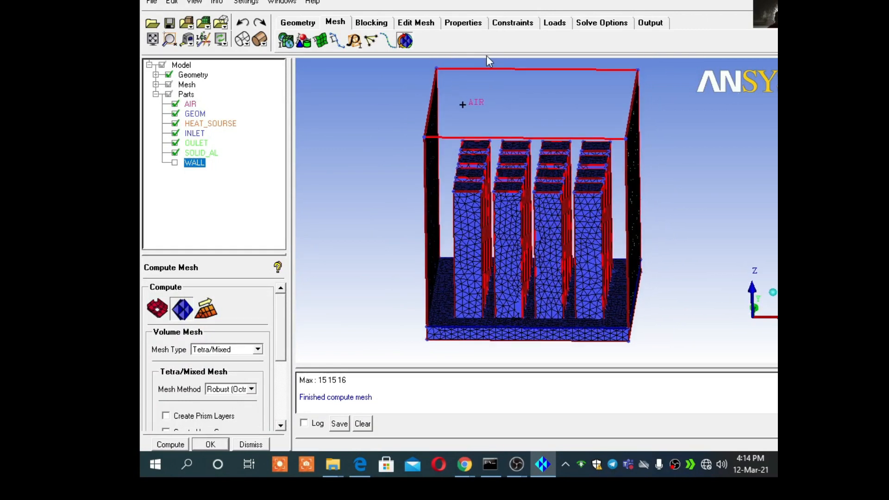
Run the mesh check with its preset criteria, putting the multiple-edge elements in a subset and deleting the unconnected vertices
click(416, 21)
click(320, 41)
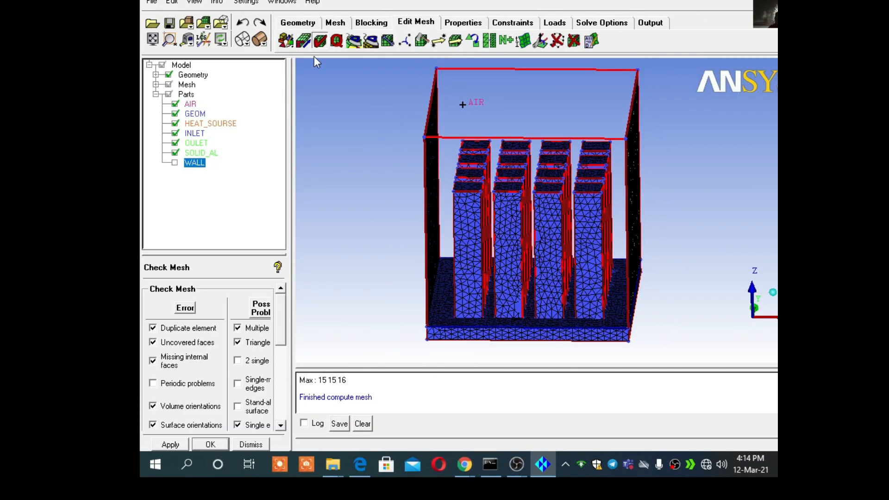
click(170, 445)
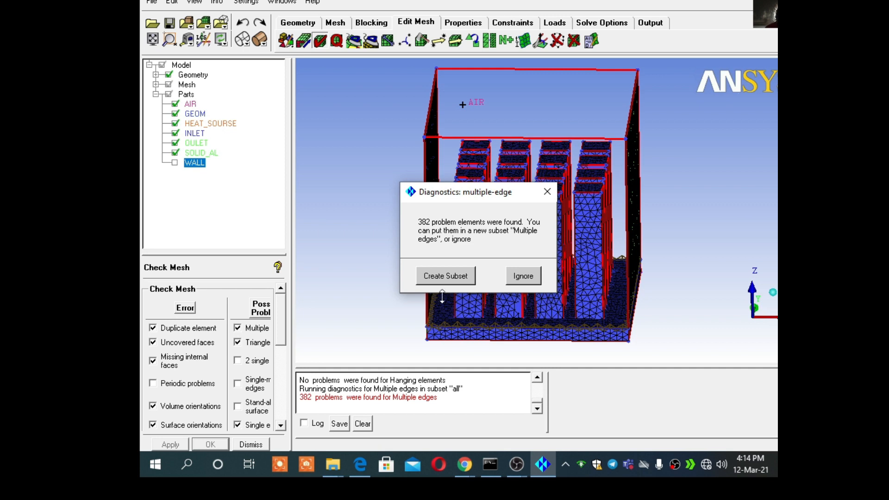
click(446, 276)
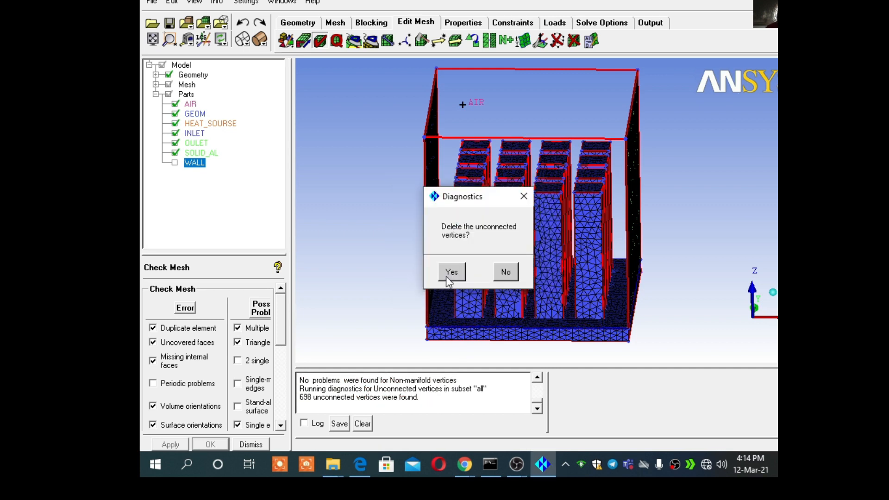
click(446, 276)
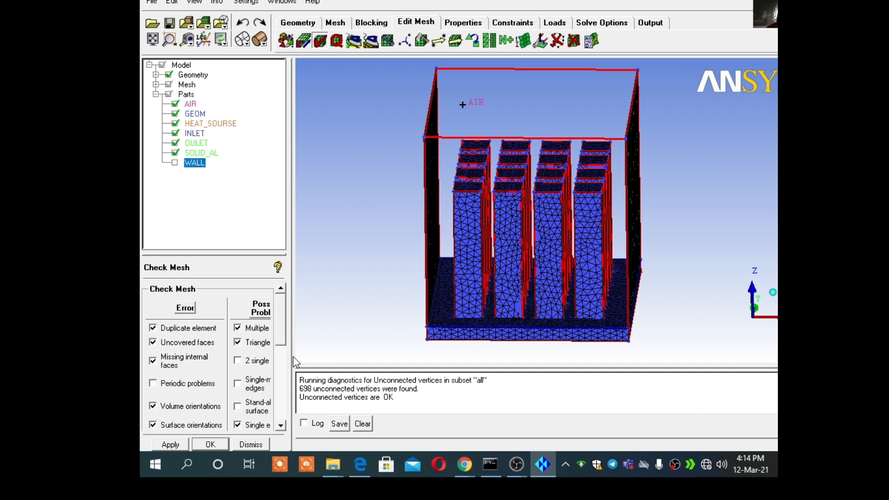
Compute the quality metrics for all TETRA_4 and TRI_3 elements, leaving LINE_2 elements out
drag(293, 356, 333, 339)
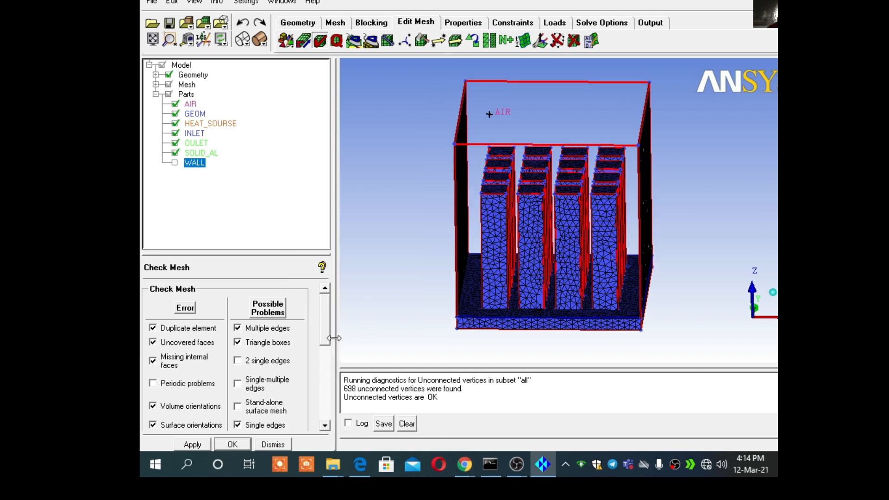
scroll(324, 318, down, 3)
scroll(323, 317, up, 3)
drag(322, 321, 331, 301)
drag(420, 198, 388, 200)
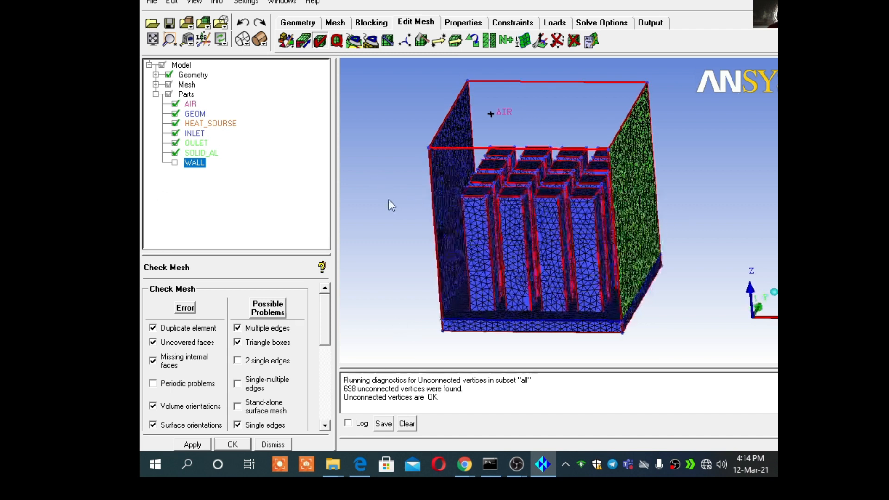
click(336, 44)
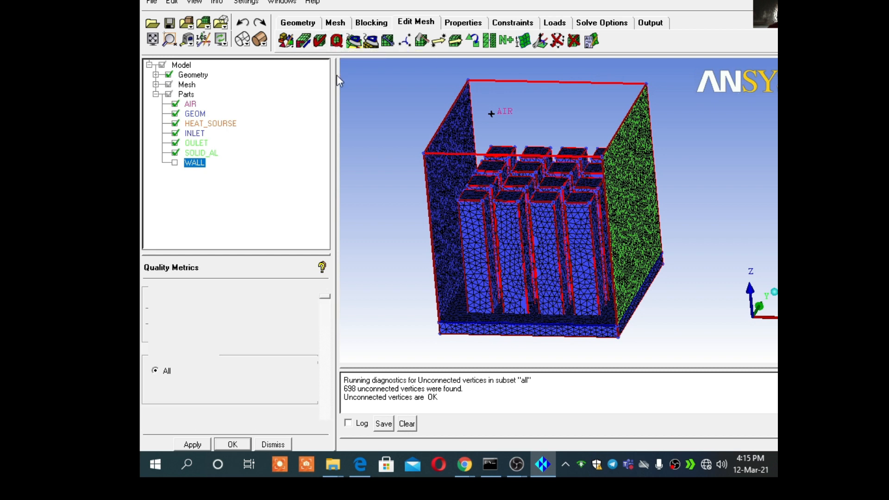
click(189, 445)
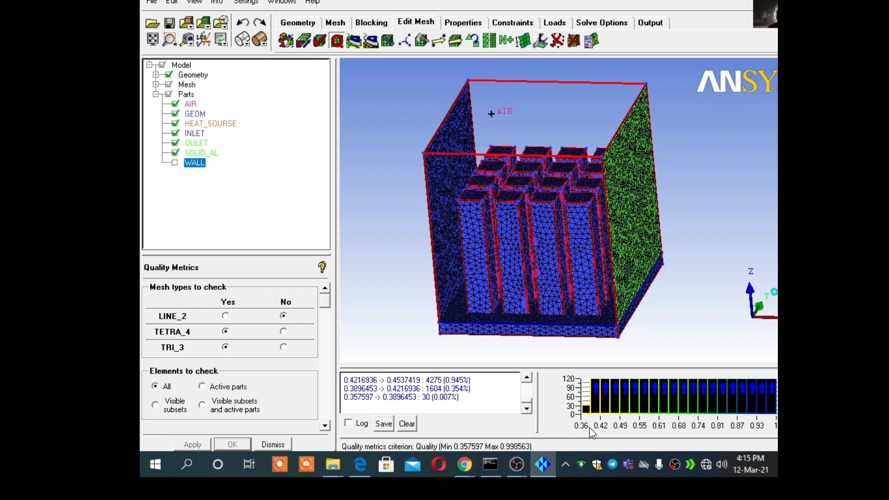
middle_drag(532, 239, 528, 261)
drag(527, 261, 566, 238)
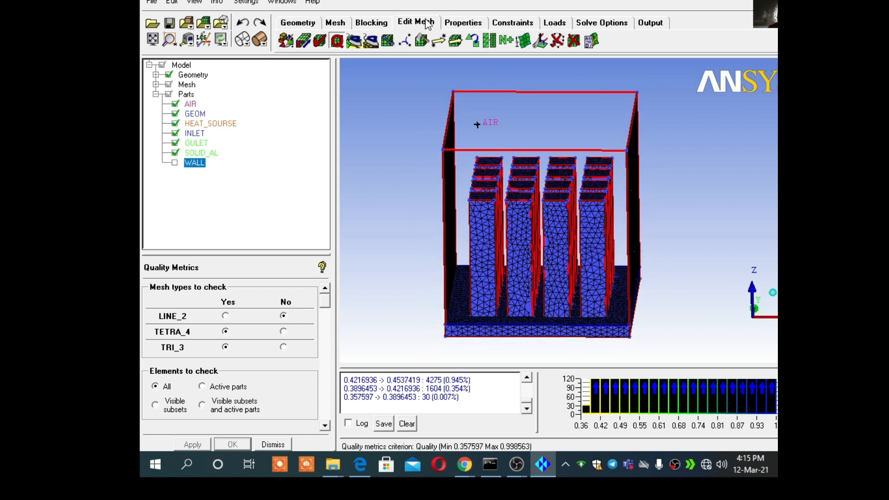
Smooth the TETRA_4 and TRI_3 elements globally with 5 iterations up to a Quality value of 0.20
click(352, 42)
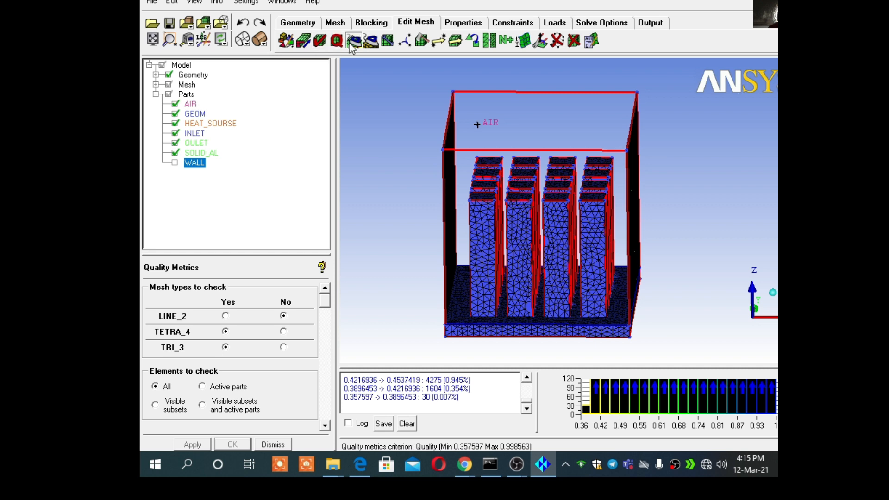
click(193, 445)
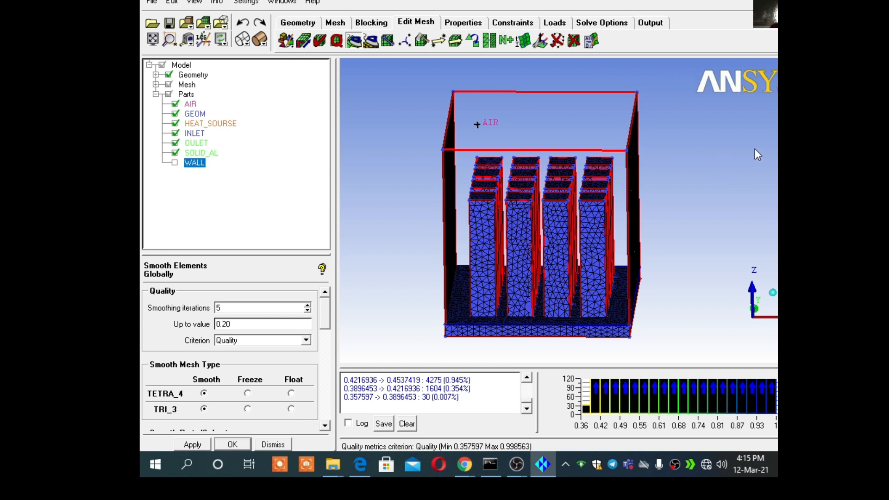
drag(462, 148, 488, 166)
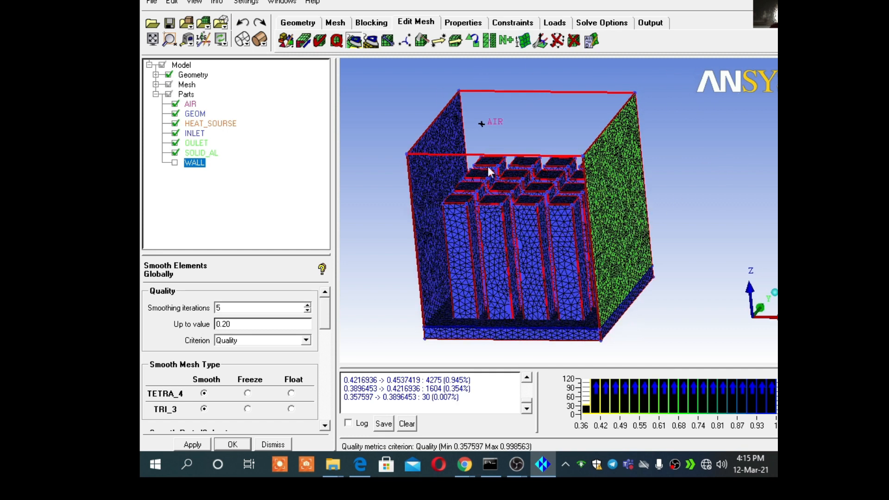
Show the WALL part again and look over the complete enclosure mesh
click(175, 163)
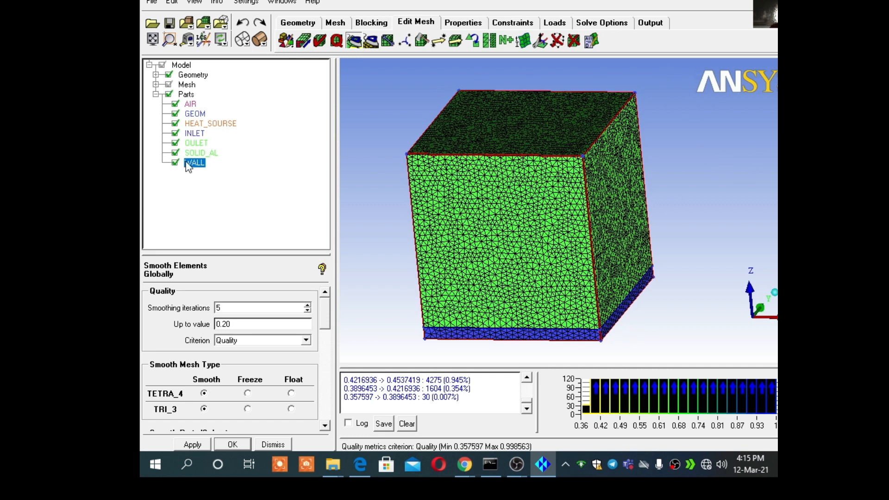
drag(488, 144, 536, 110)
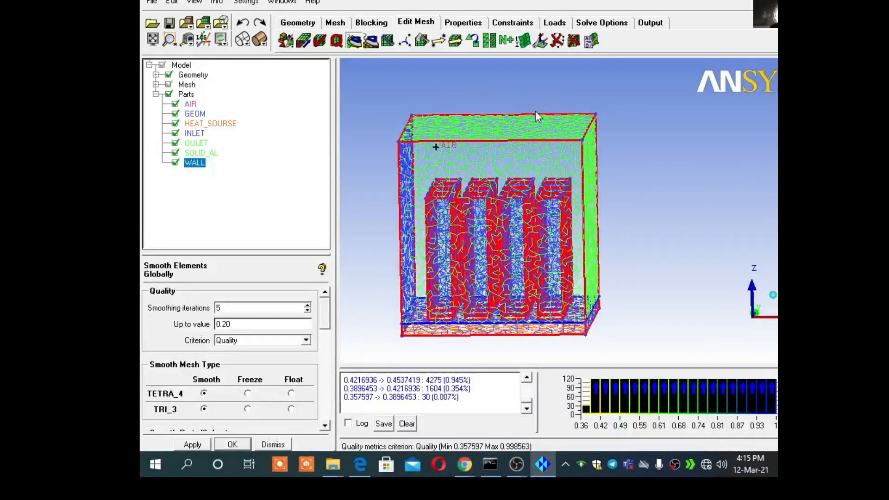
middle_drag(546, 108, 593, 101)
drag(592, 102, 506, 121)
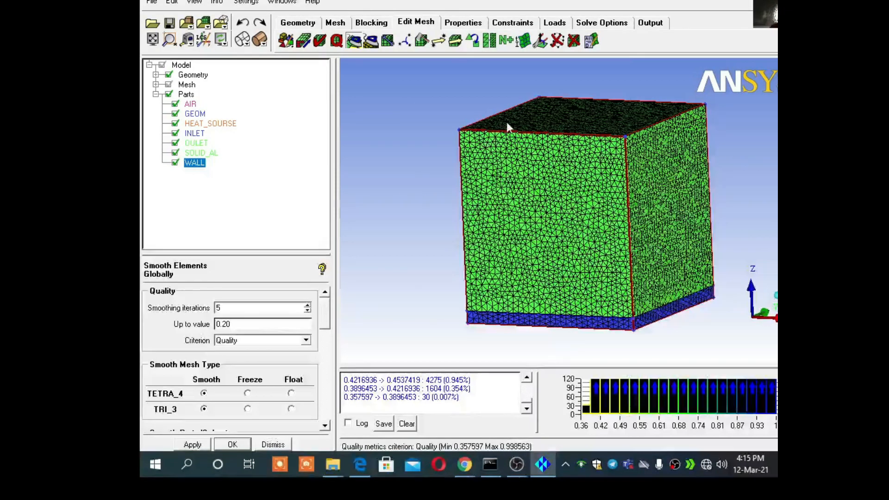
Set the output solver to Fluent_V6 with ANSYS as common structural solver, and make it the default
click(651, 24)
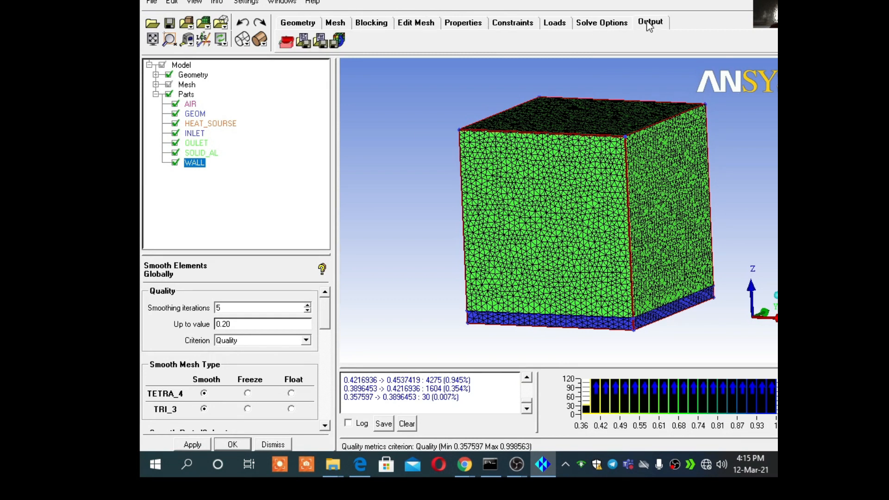
click(292, 45)
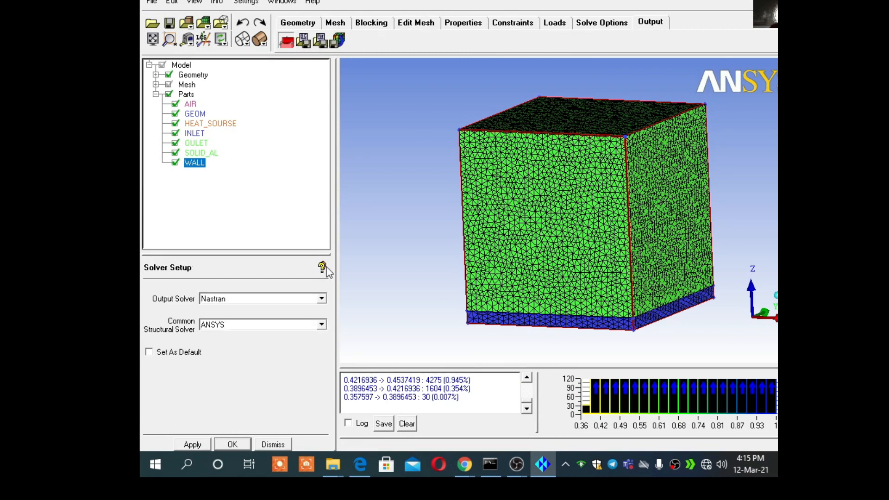
click(321, 299)
drag(324, 236, 325, 187)
click(222, 222)
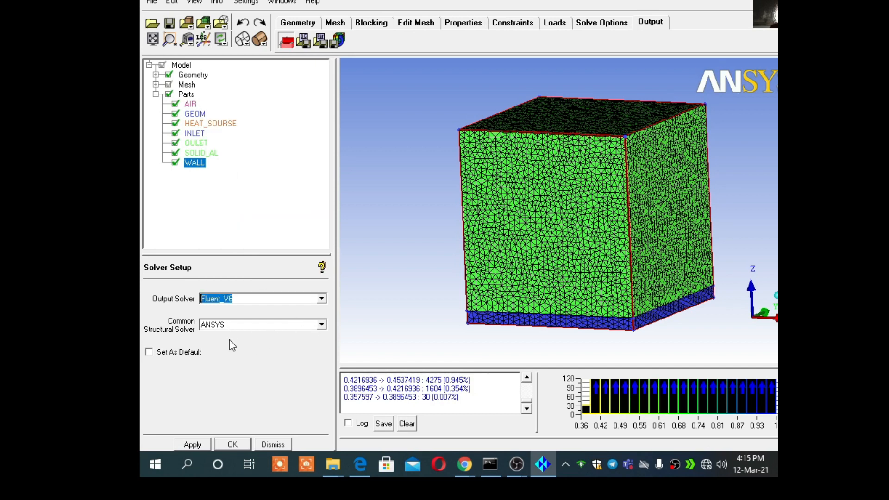
click(194, 445)
Review and accept the family boundary conditions for the volume, surface and mixed parts, and open the solver parameters
click(303, 41)
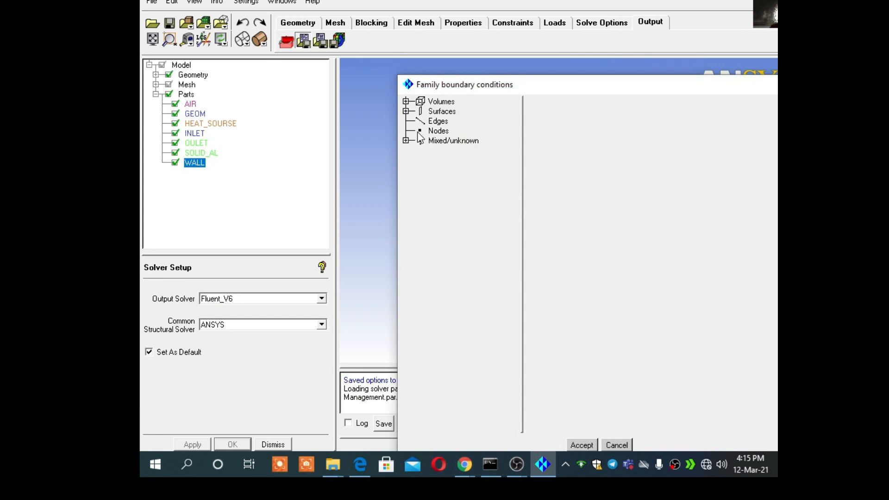
click(406, 101)
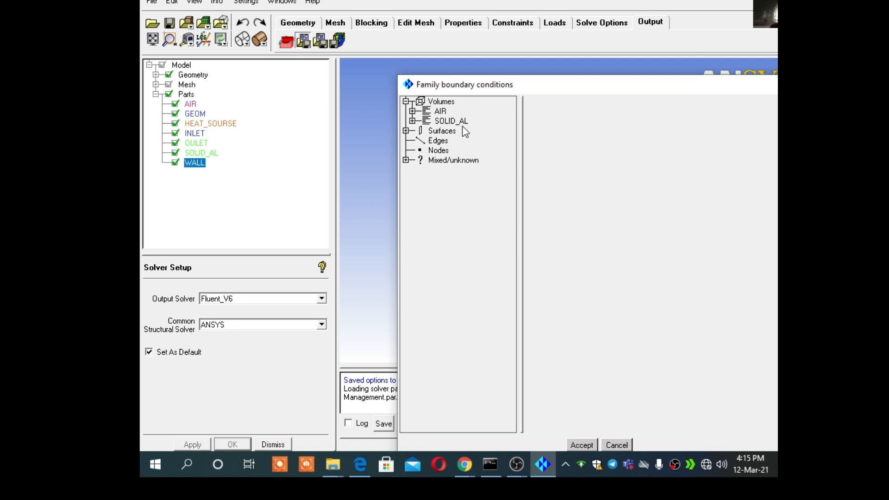
click(406, 160)
click(412, 170)
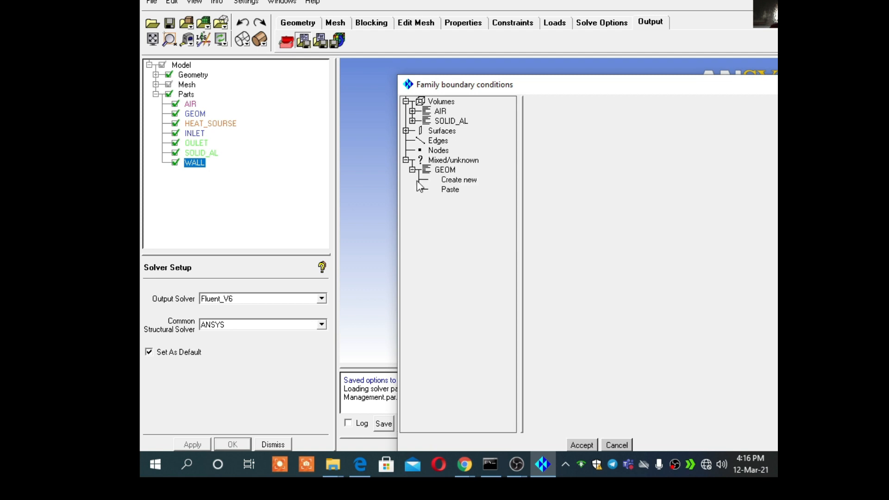
click(406, 131)
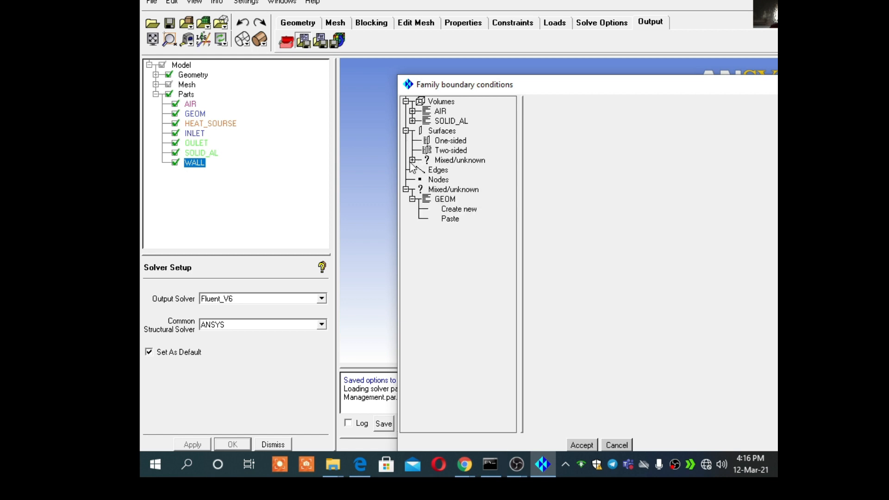
click(412, 160)
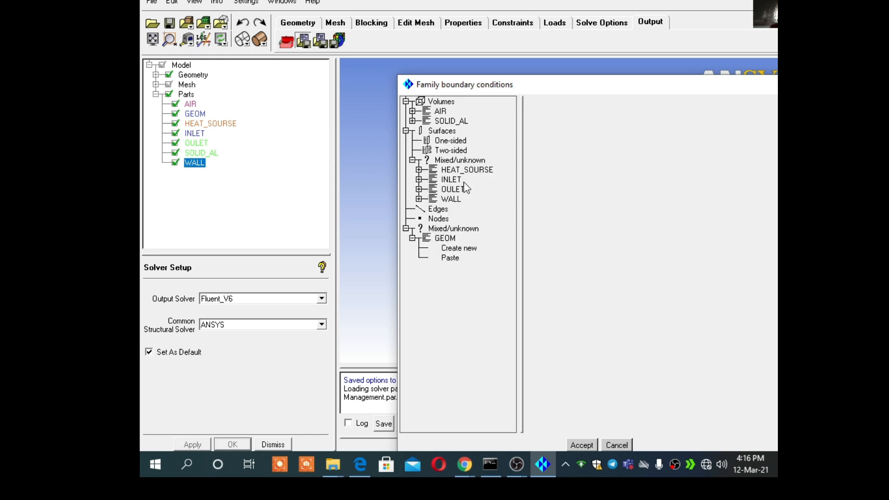
click(582, 445)
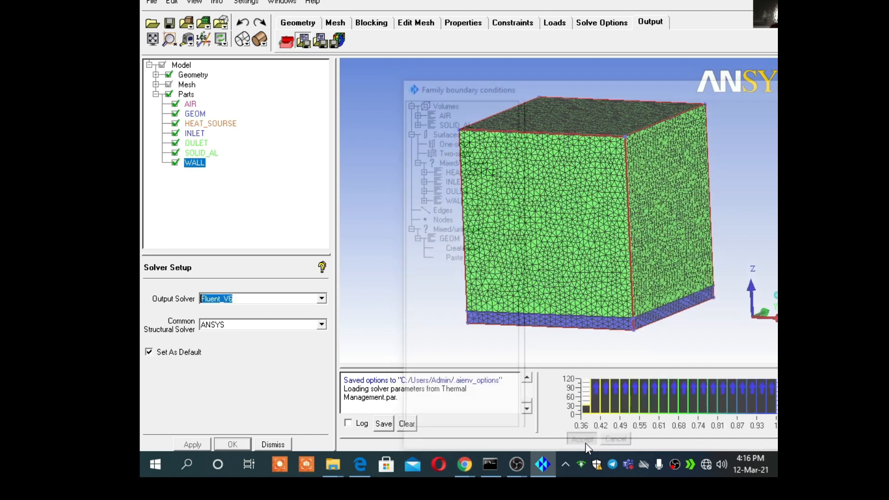
click(322, 44)
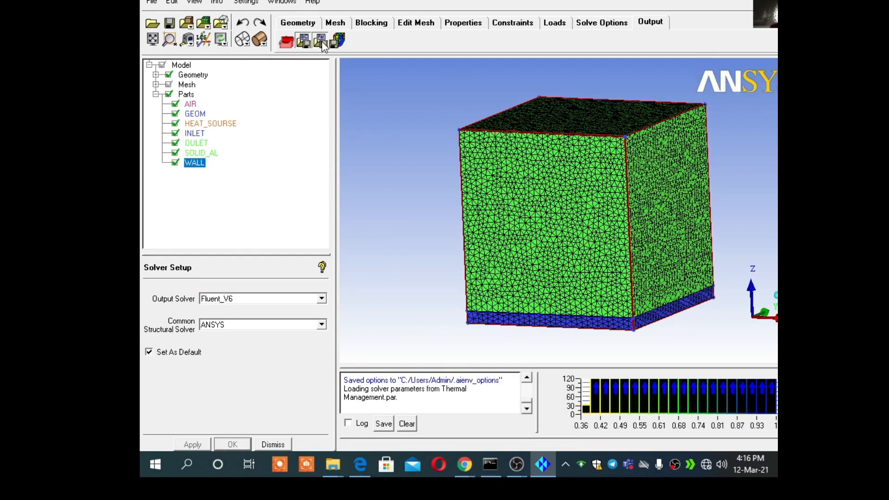
drag(445, 401, 343, 401)
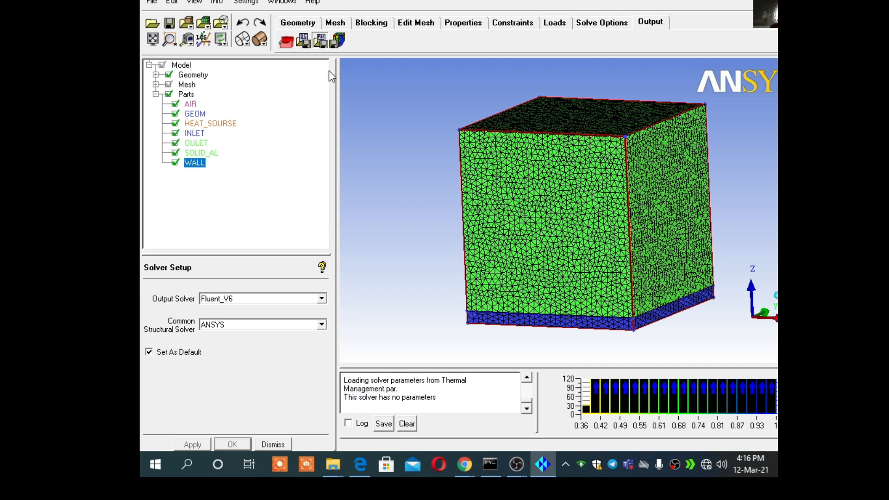
Start writing the solver input, saving the current project first and choosing the Thermal Management mesh file
click(337, 38)
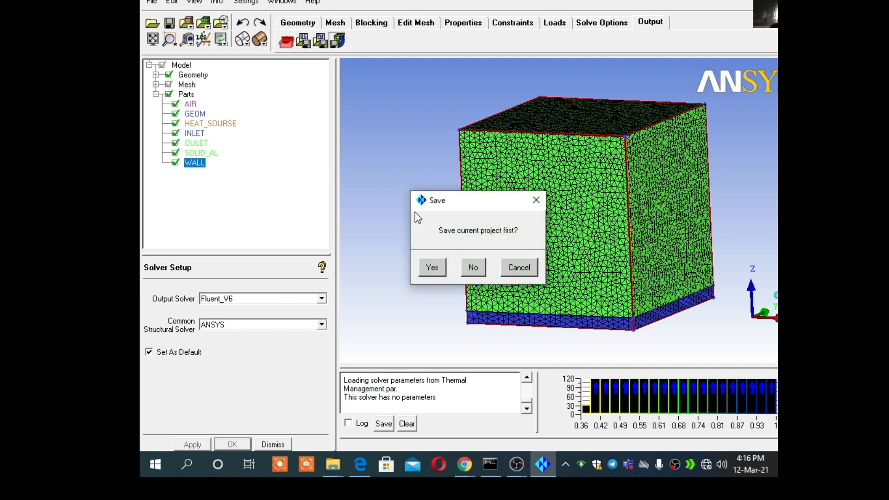
click(432, 267)
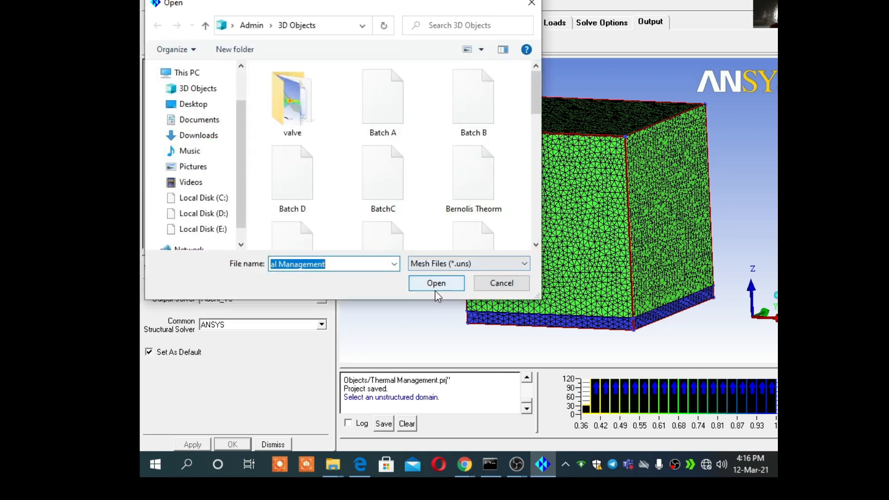
click(435, 287)
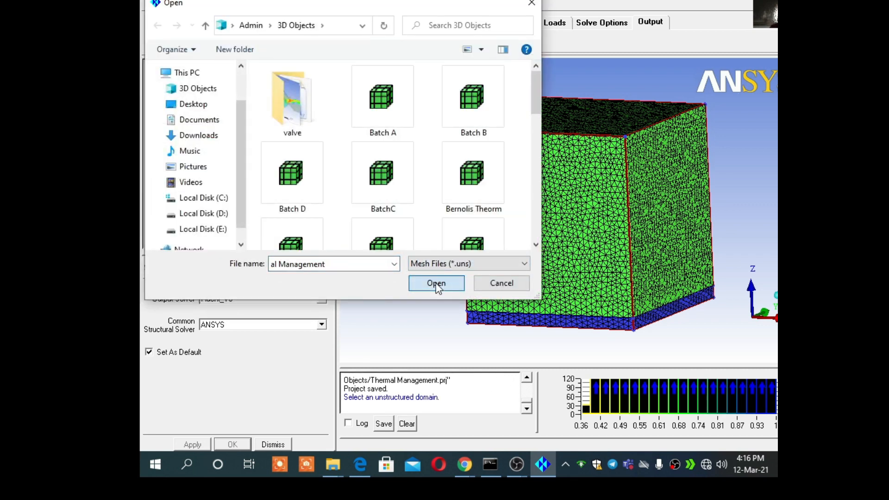
Extend the output file name with an underscore and the Boco file's base name, and write the unscaled 3D Fluent mesh
click(435, 346)
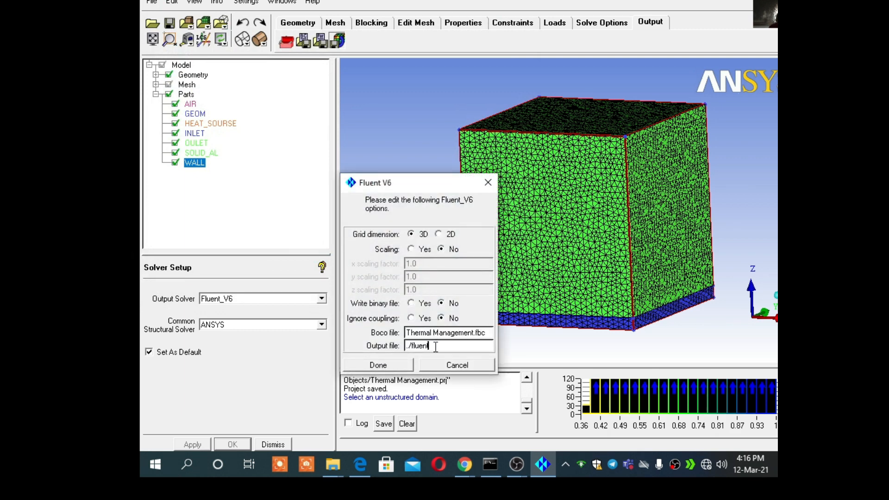
text(_)
drag(407, 333, 473, 333)
key(ctrl+c)
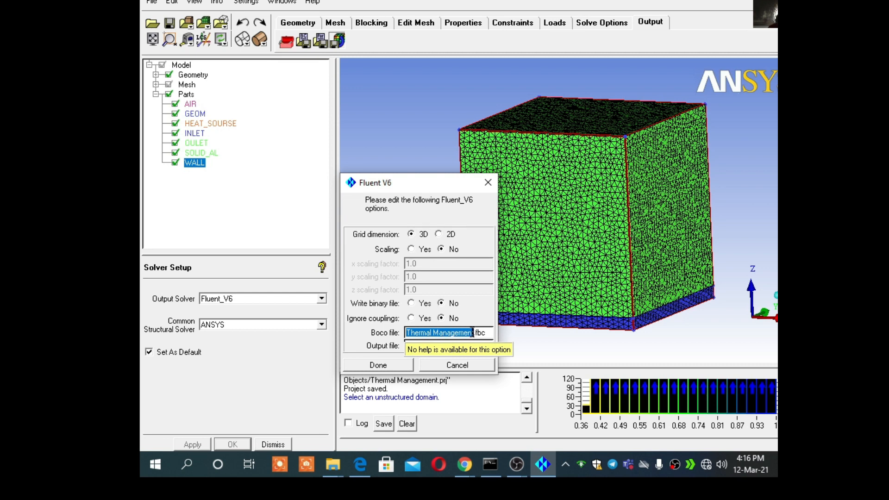
click(447, 346)
key(ctrl+v)
click(393, 367)
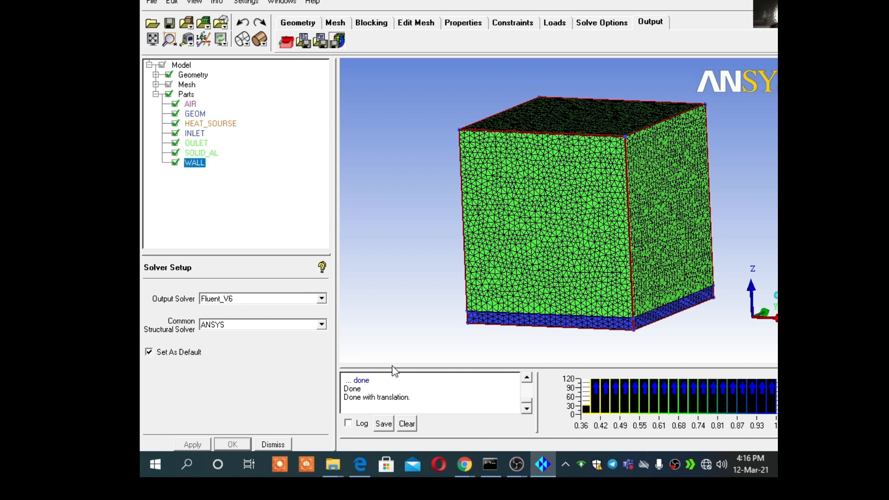
Find FLUENT 14.0 on the computer and launch it
click(185, 466)
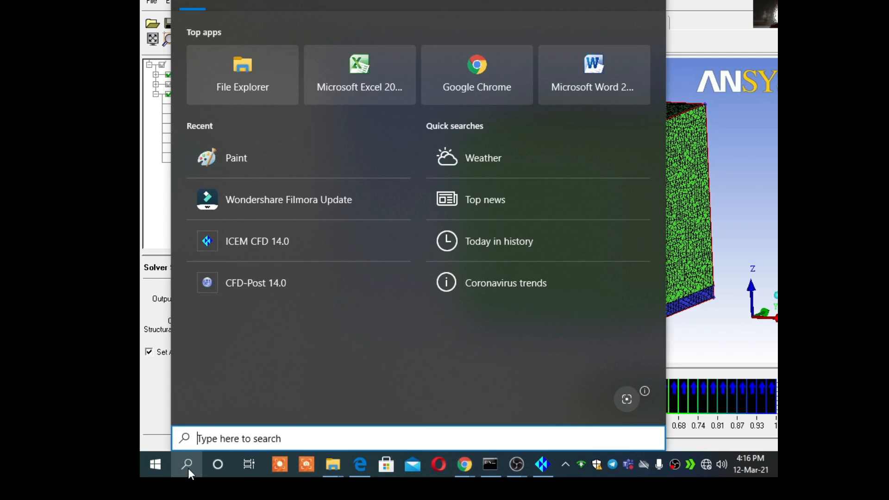
text(flu)
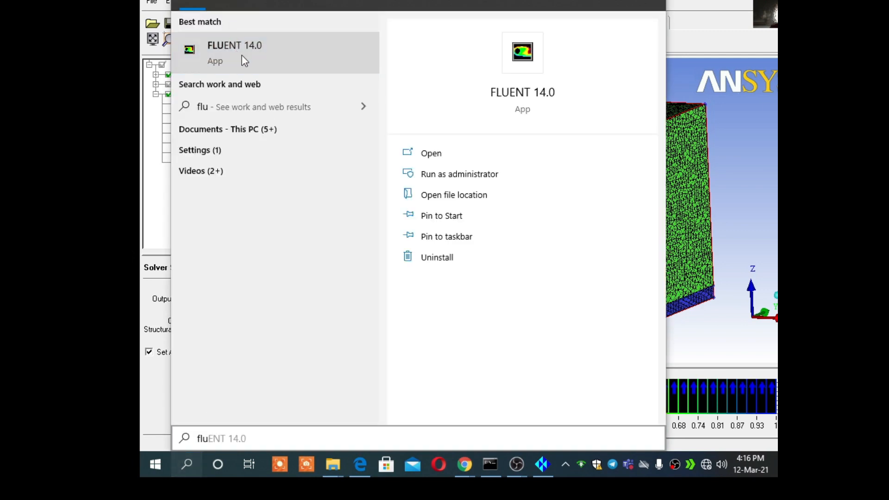
click(259, 52)
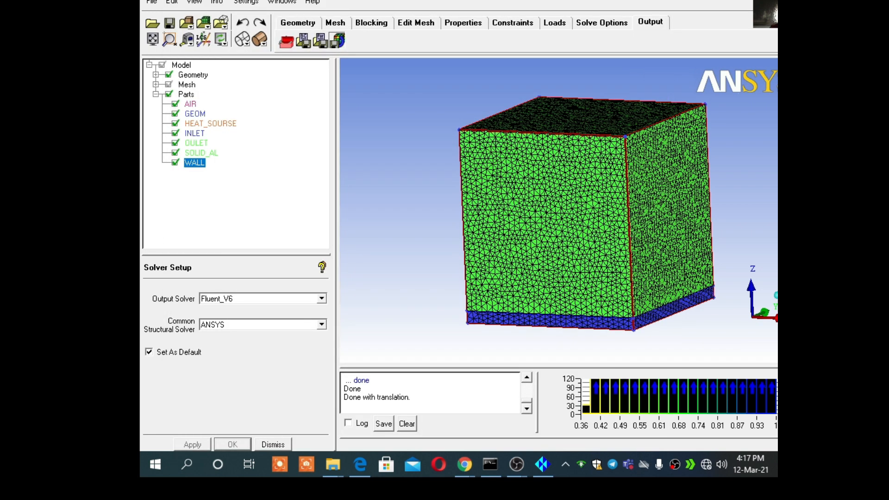
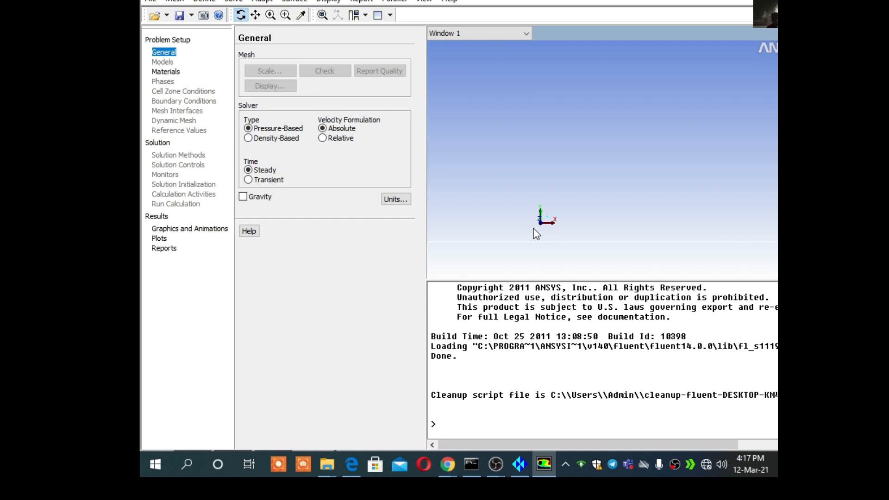
Read the mesh file fluent_Thermal Management.msh from the 3D Objects folder, displaying the mesh after reading
click(151, 3)
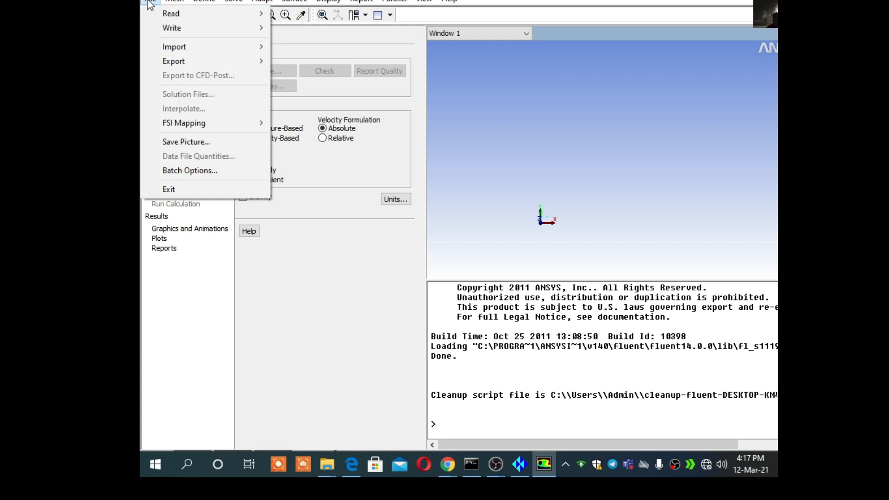
mouse_move(166, 14)
click(329, 16)
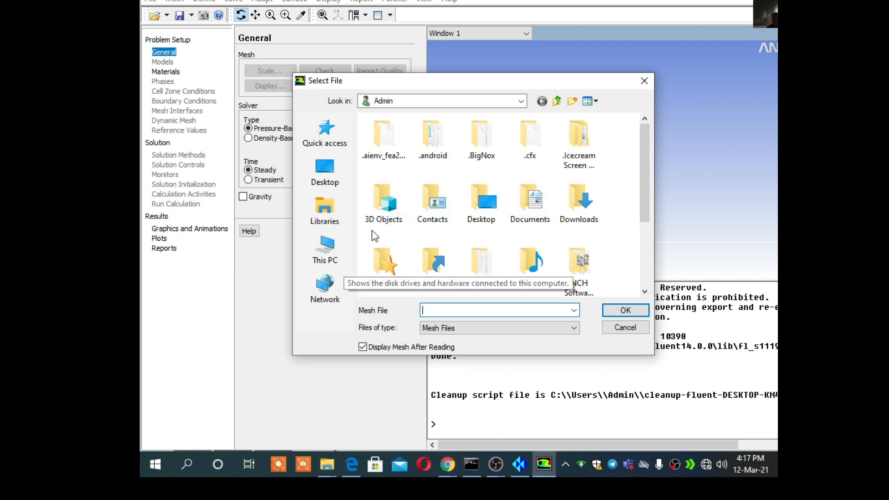
double_click(385, 208)
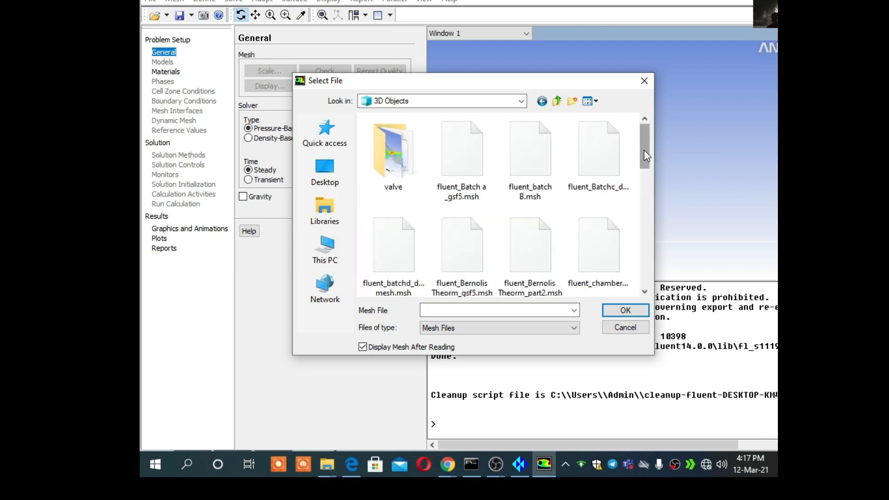
drag(647, 152, 642, 204)
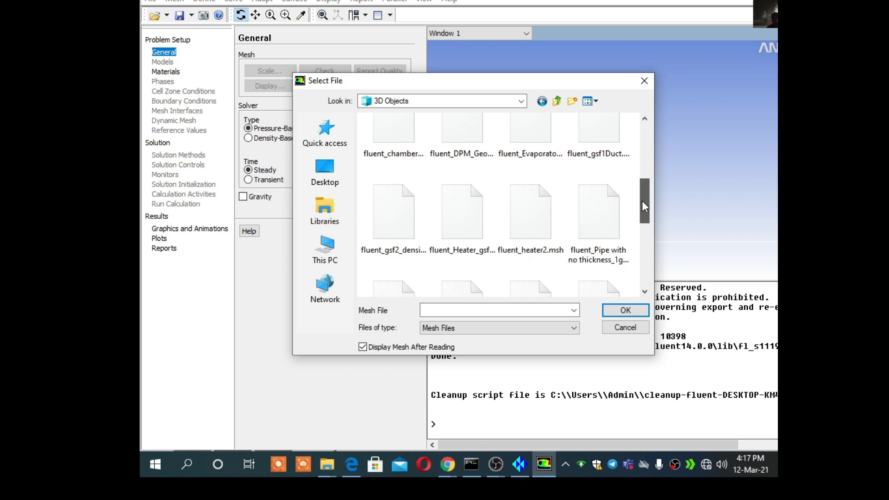
drag(643, 202, 638, 249)
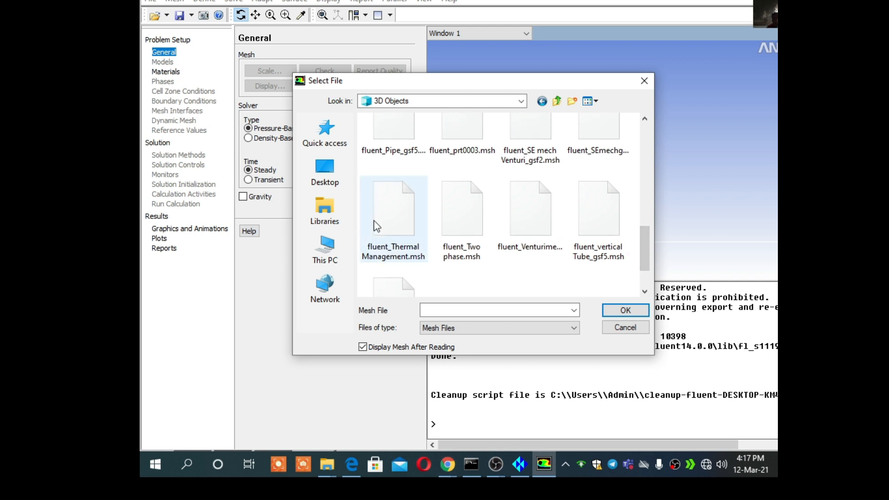
click(376, 227)
click(625, 310)
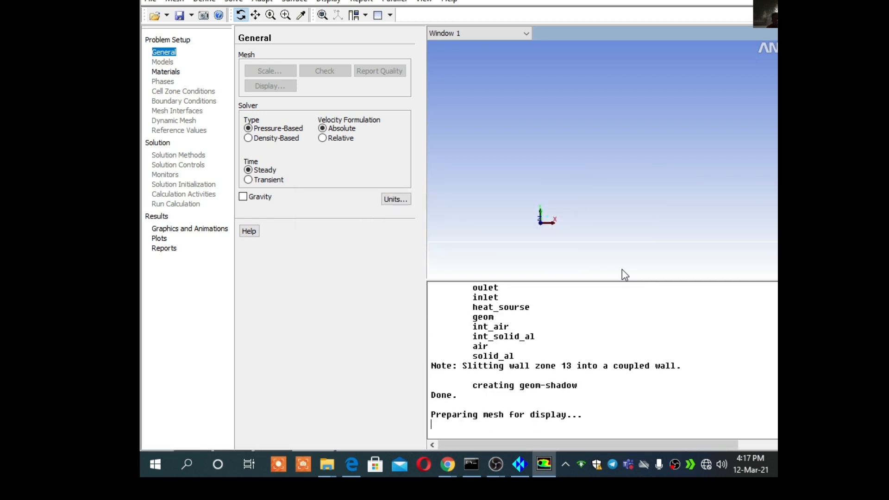
Scale the mesh as created in mm and run a mesh check
mouse_move(535, 196)
mouse_down()
mouse_move(598, 162)
mouse_move(552, 146)
mouse_move(523, 151)
mouse_move(624, 60)
mouse_move(561, 69)
mouse_move(606, 88)
mouse_move(590, 136)
mouse_move(625, 121)
mouse_move(608, 137)
mouse_move(572, 144)
mouse_move(579, 149)
mouse_move(609, 141)
mouse_move(640, 113)
mouse_move(636, 105)
mouse_move(558, 132)
mouse_move(566, 143)
mouse_up()
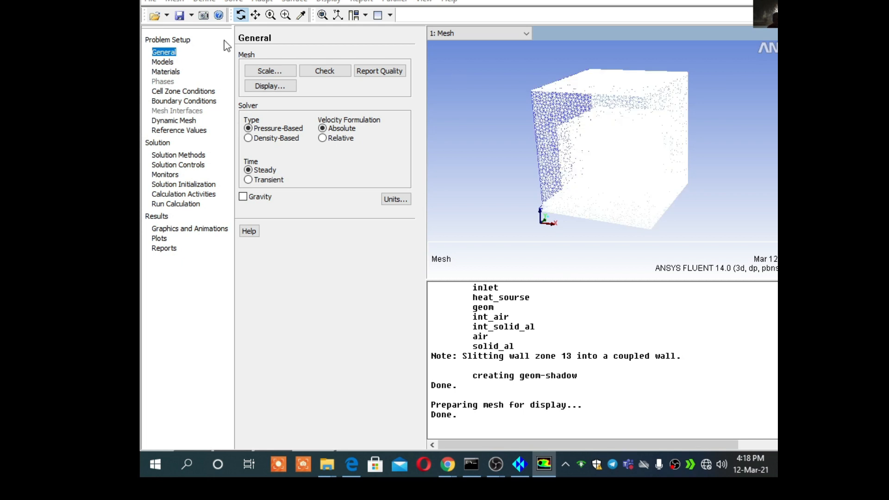
click(280, 72)
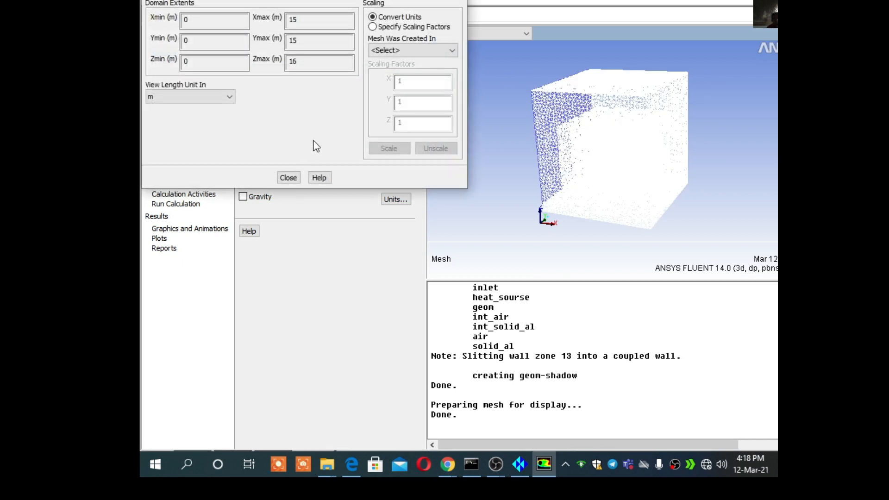
click(403, 50)
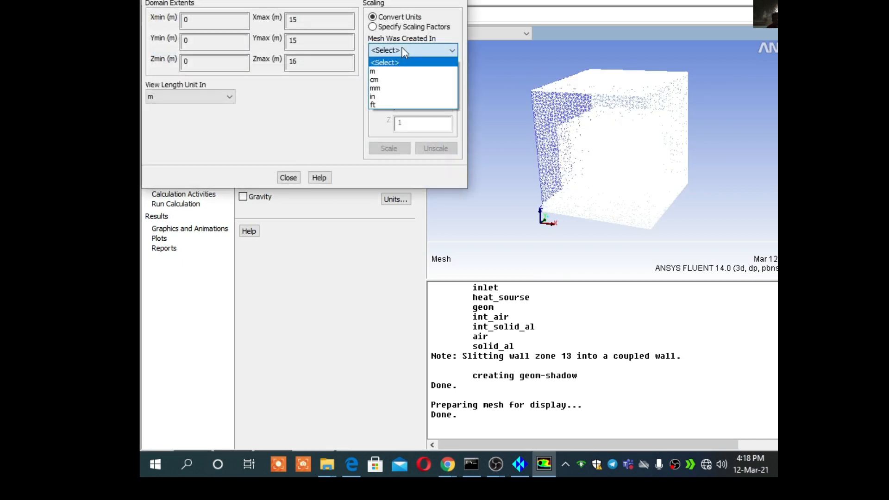
click(382, 88)
click(390, 148)
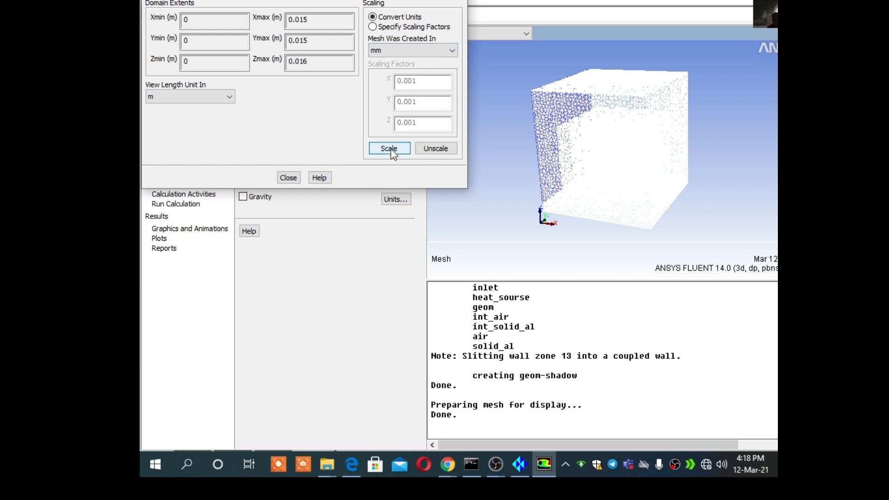
click(288, 178)
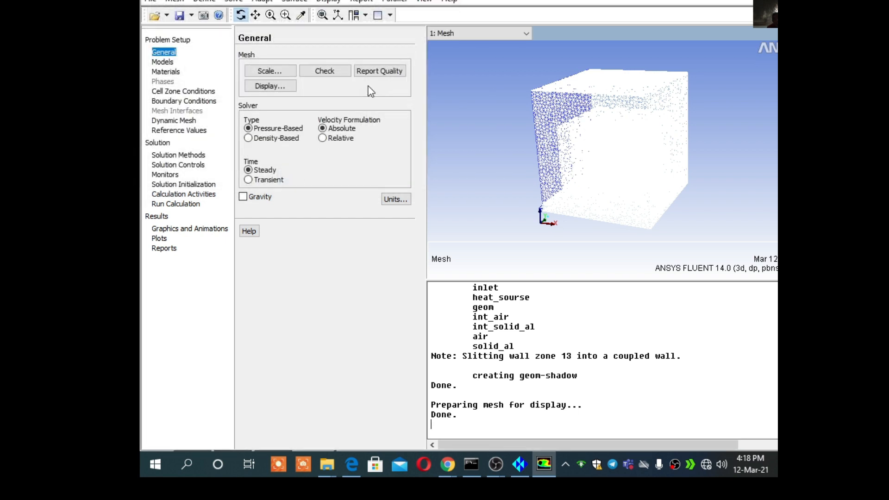
click(339, 71)
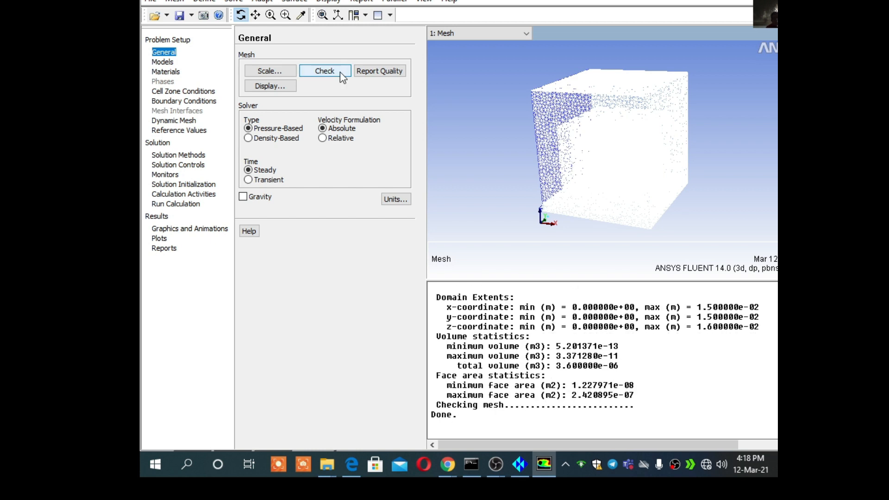
Enable the Energy Equation in the models
click(163, 62)
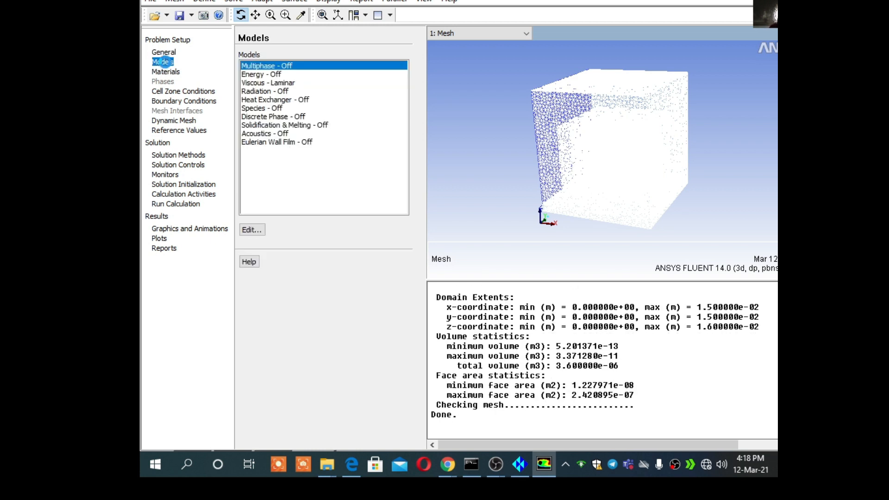
click(265, 74)
double_click(265, 74)
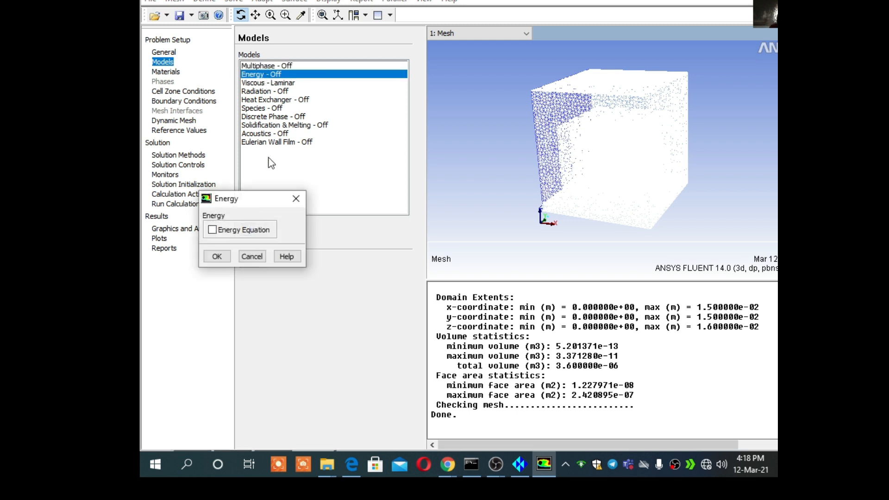
click(212, 230)
click(223, 256)
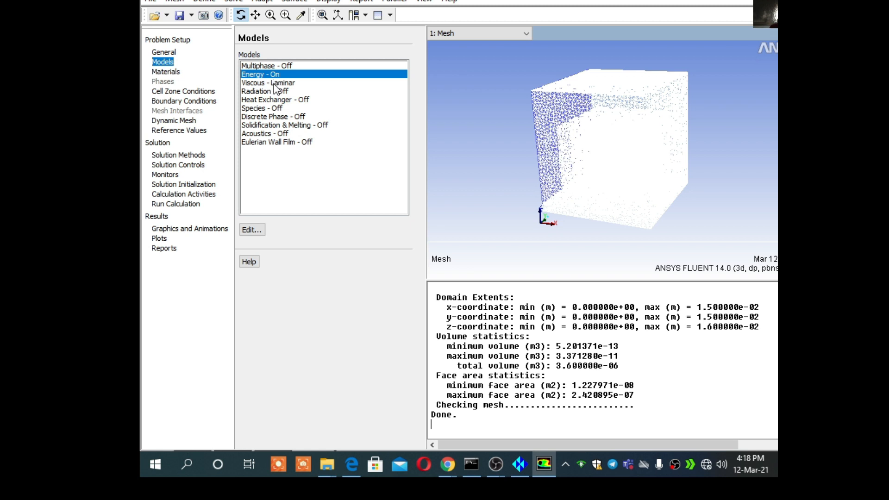
Review the material properties of the fluid air and the solid aluminum without changing them
click(171, 72)
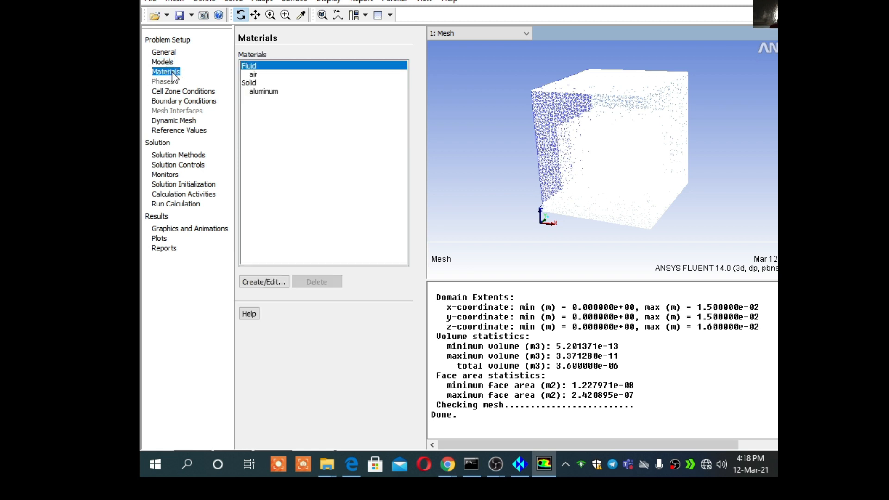
click(269, 75)
click(262, 282)
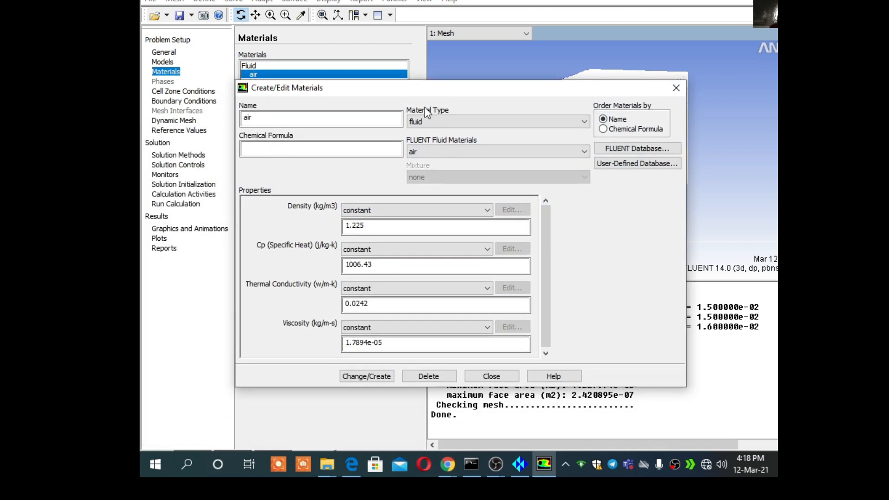
click(492, 376)
click(274, 93)
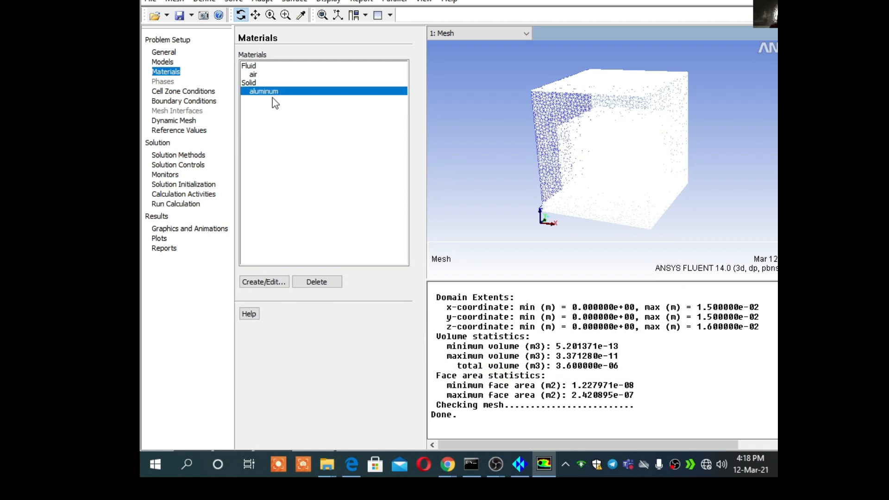
click(262, 283)
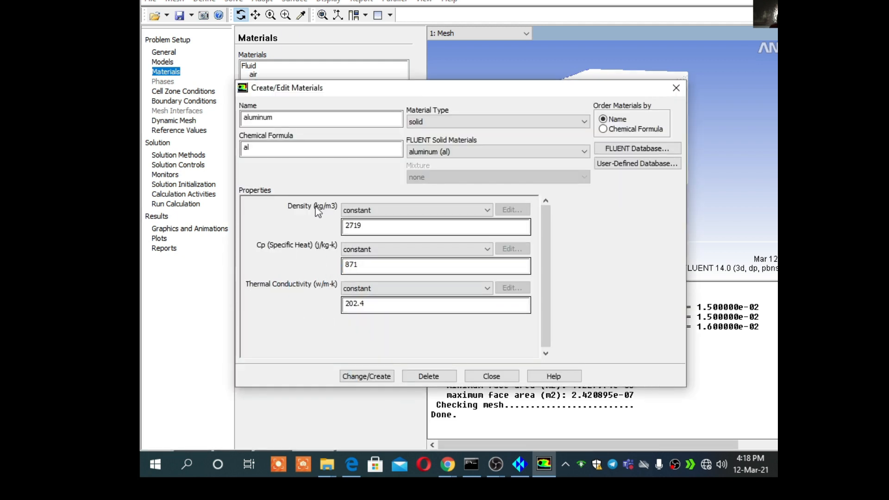
click(502, 375)
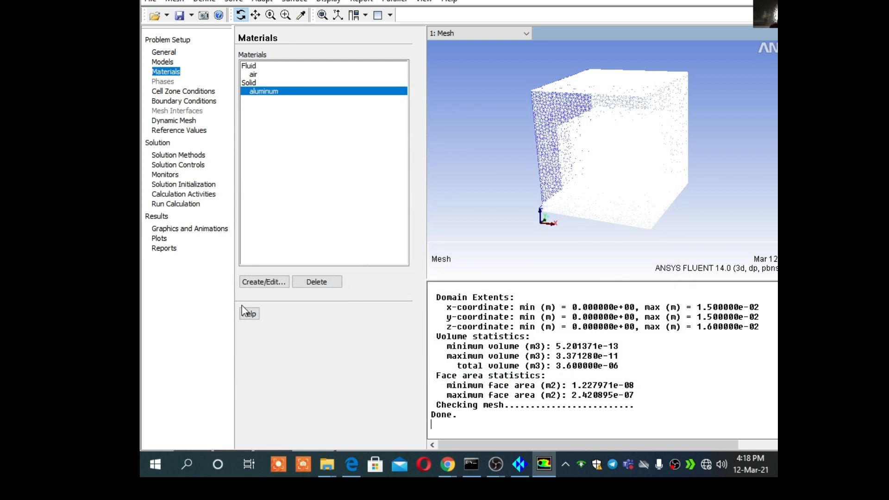
Browse the solid materials in the FLUENT database and leave the material definitions without copying any
click(264, 282)
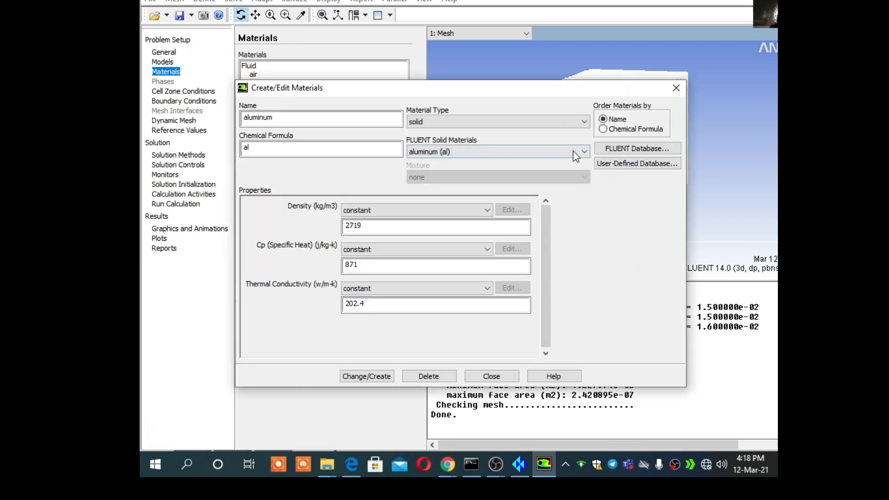
click(608, 153)
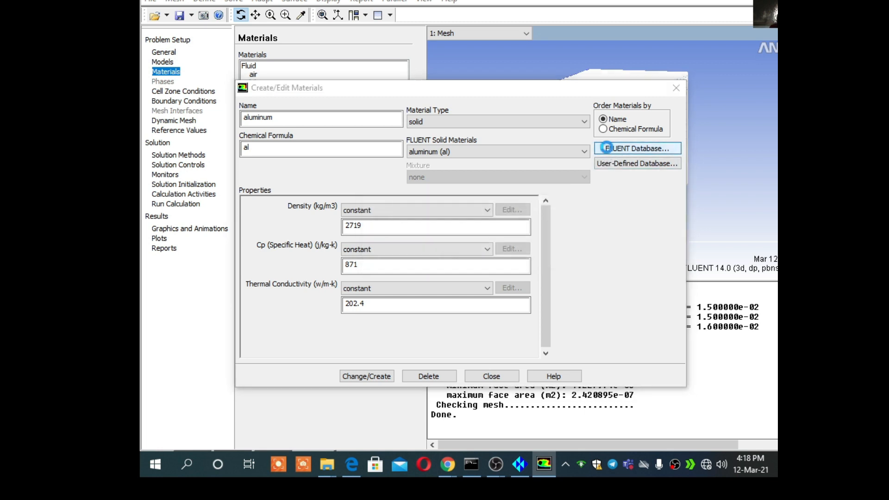
click(503, 158)
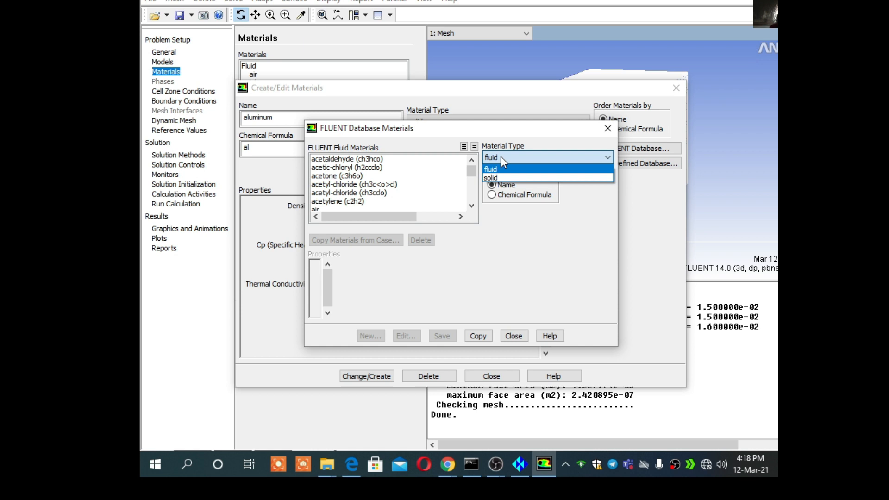
click(502, 178)
scroll(473, 188, down, 1)
scroll(473, 188, up, 1)
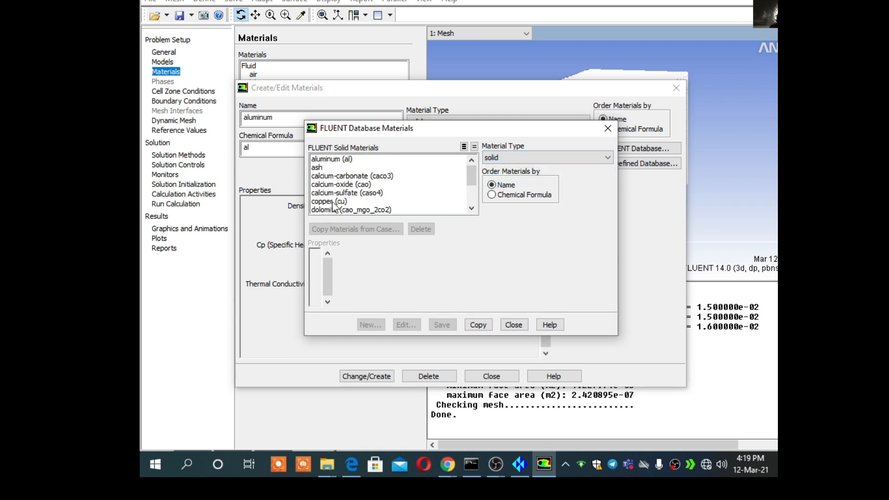
click(607, 129)
click(676, 89)
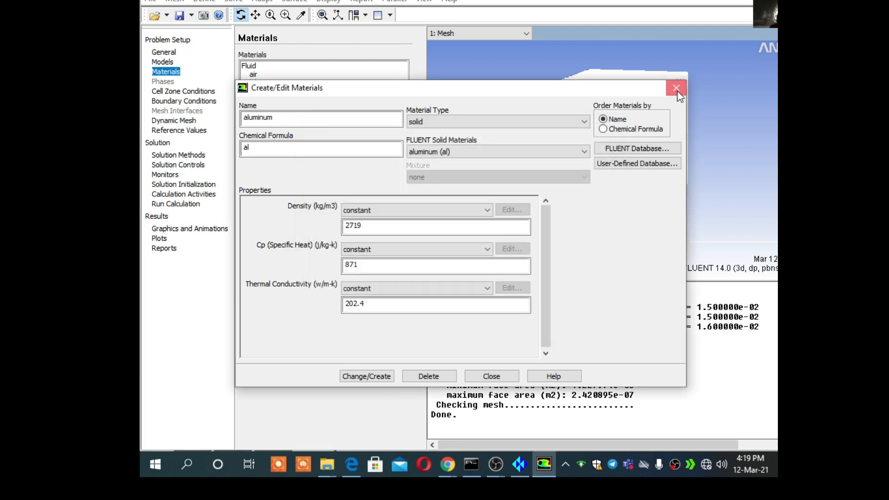
Review and accept the cell zone conditions, with air as the air zone's material and aluminum as the solid_al zone's
click(193, 92)
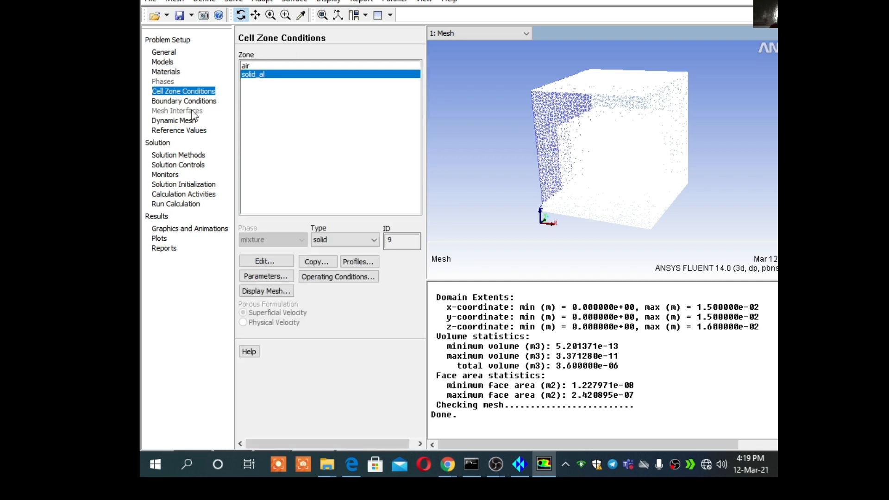
click(251, 65)
click(270, 262)
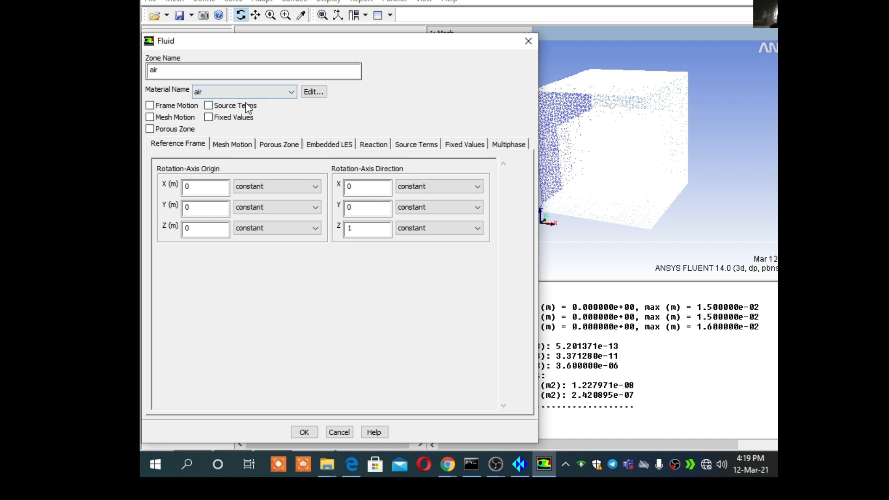
click(304, 432)
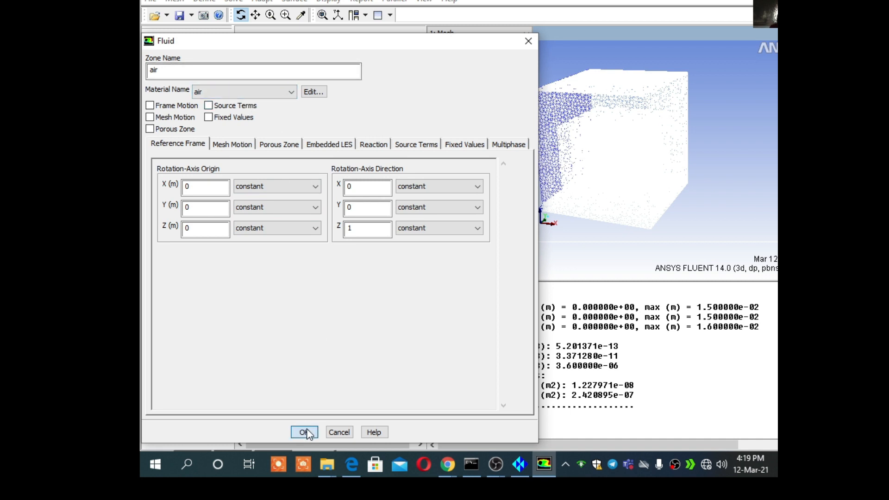
click(258, 75)
click(285, 261)
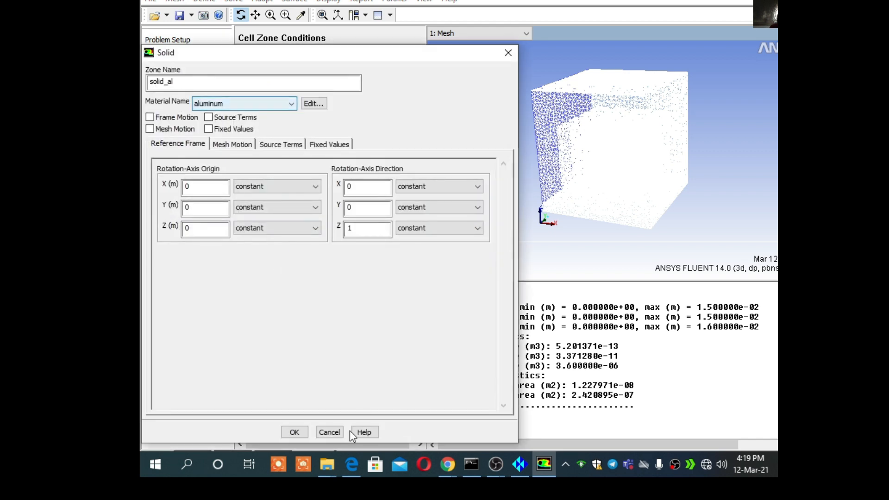
click(295, 432)
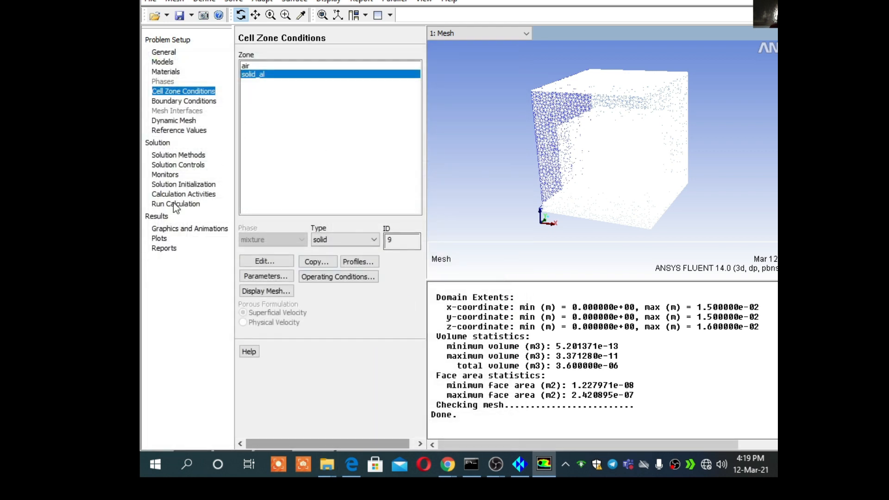
Set the velocity magnitude of the inlet boundary to 3 m/s
click(211, 101)
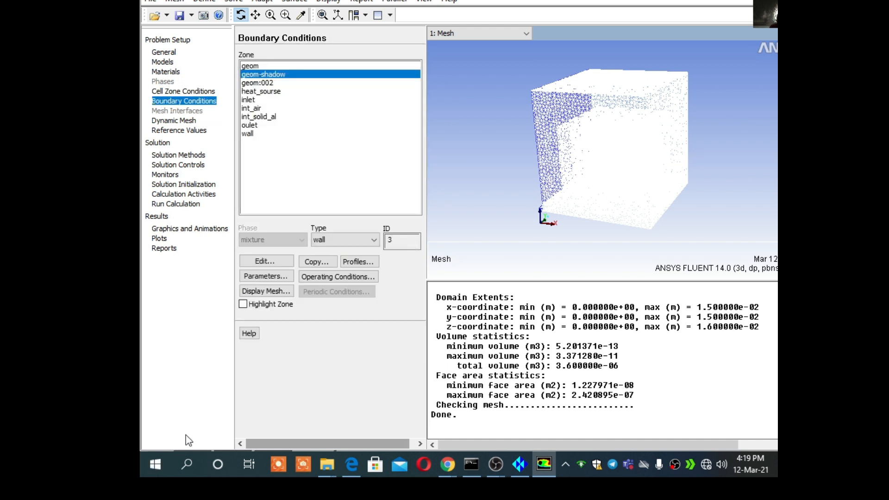
click(252, 100)
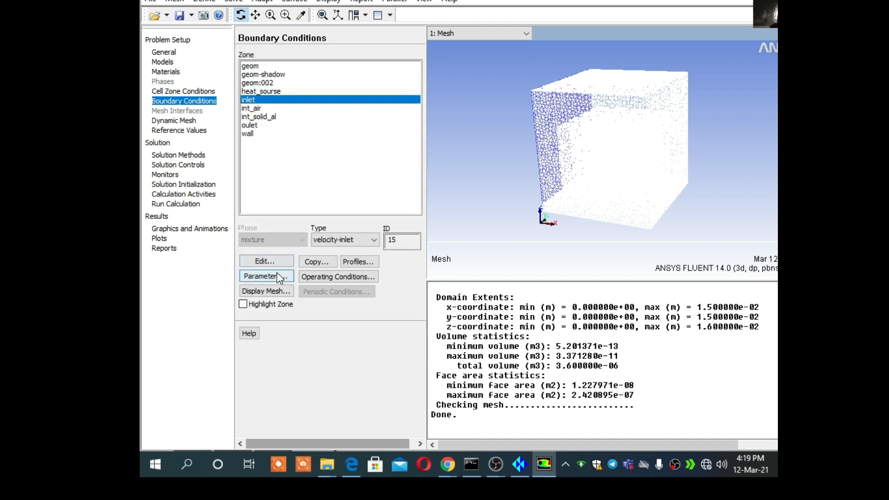
click(274, 259)
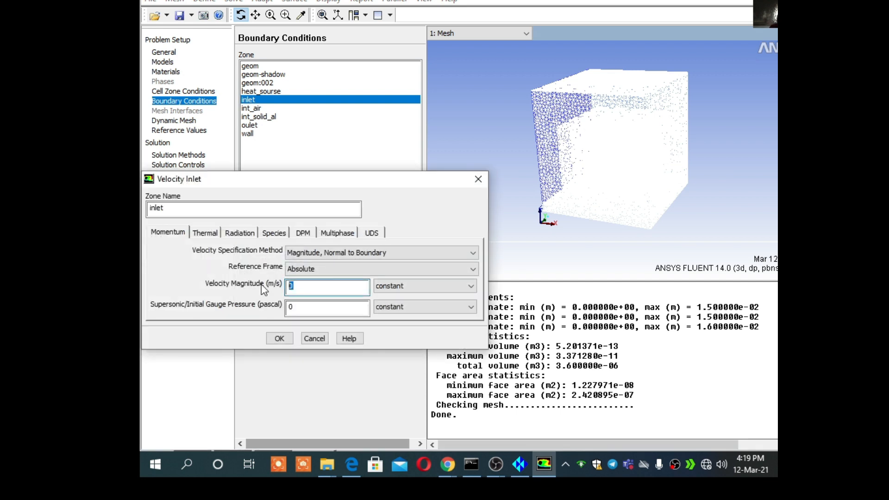
text(3)
click(280, 338)
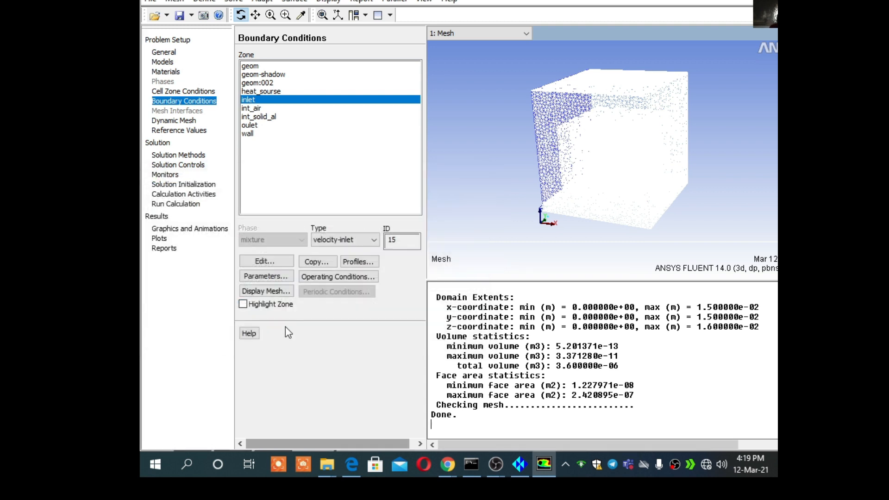
Change the oulet boundary to the pressure-outlet type and accept its gauge pressure of 0 pascal
click(259, 126)
click(369, 239)
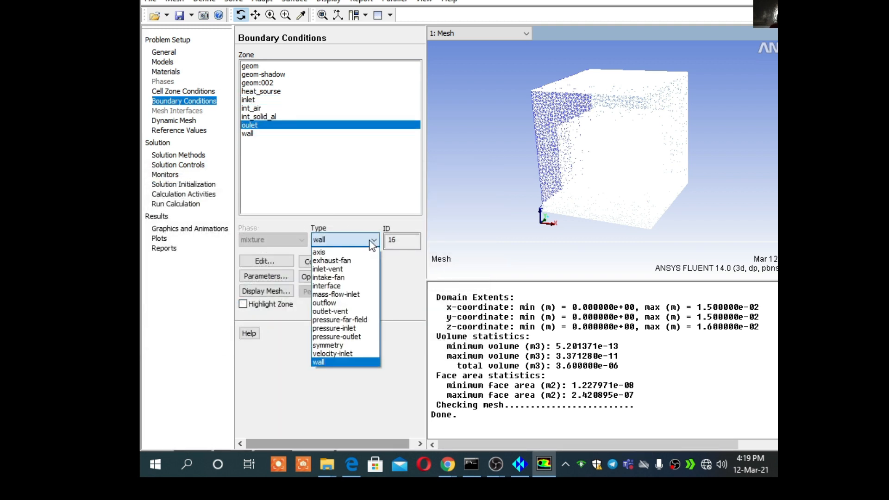
click(357, 337)
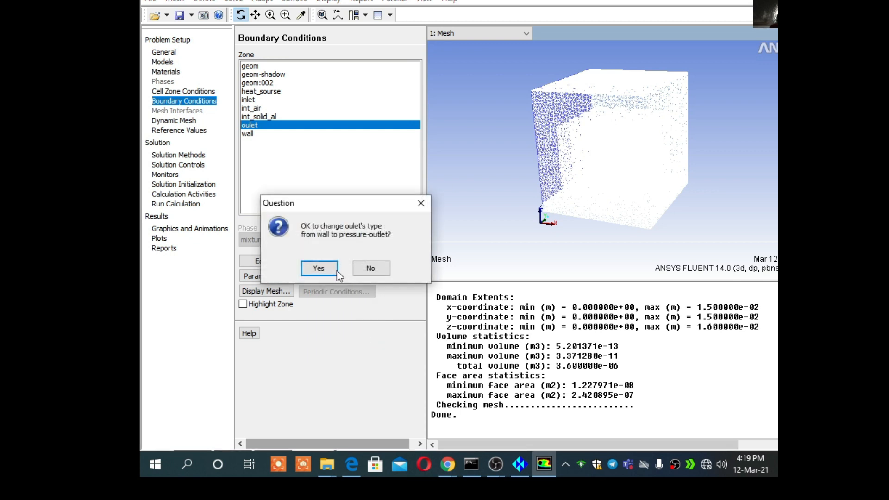
click(334, 269)
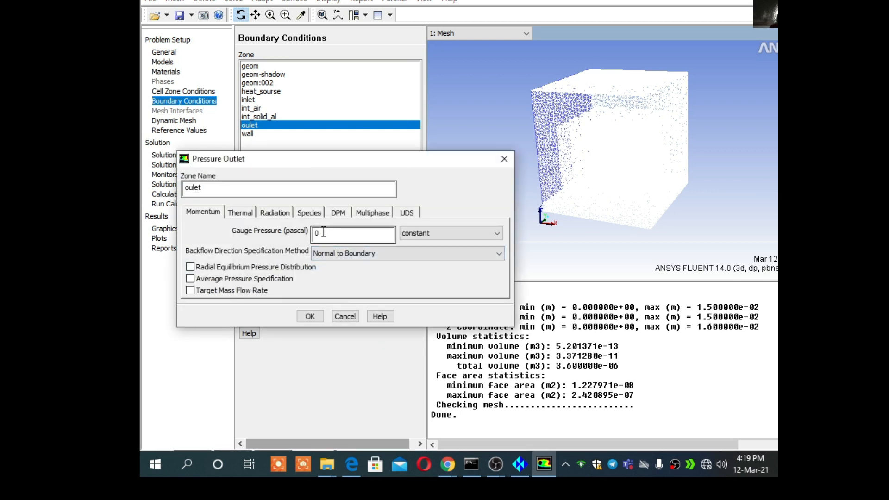
click(311, 316)
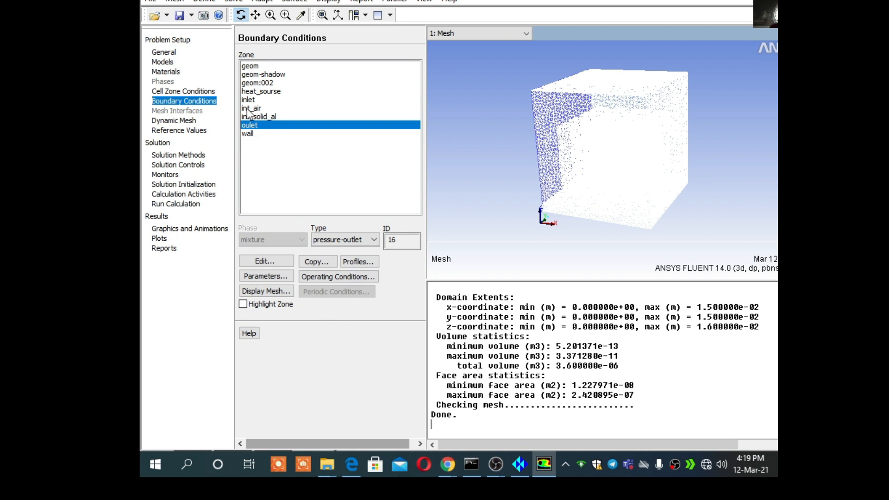
Give the heat_sourse wall a fixed-temperature thermal condition of 350 K
click(255, 91)
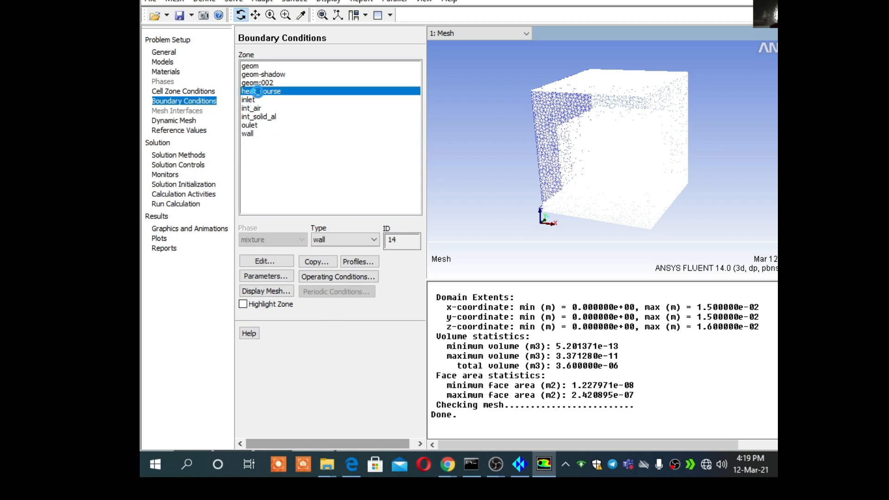
click(278, 268)
drag(337, 153, 434, 144)
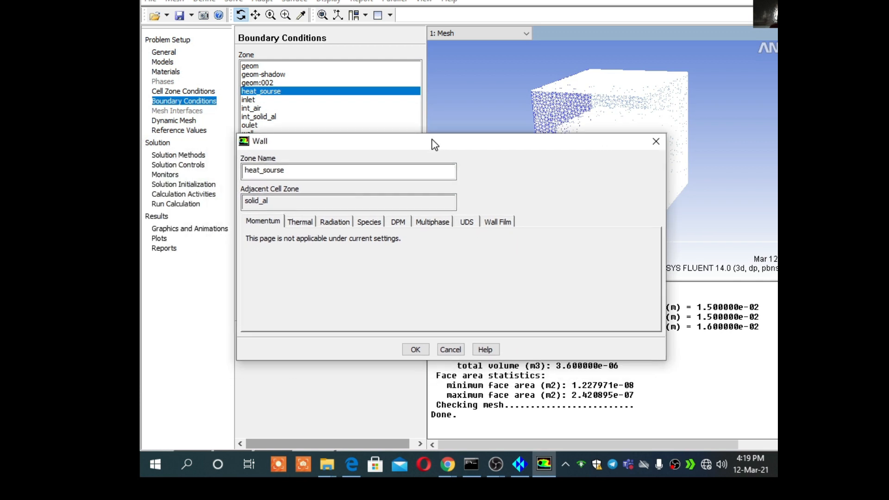
click(300, 222)
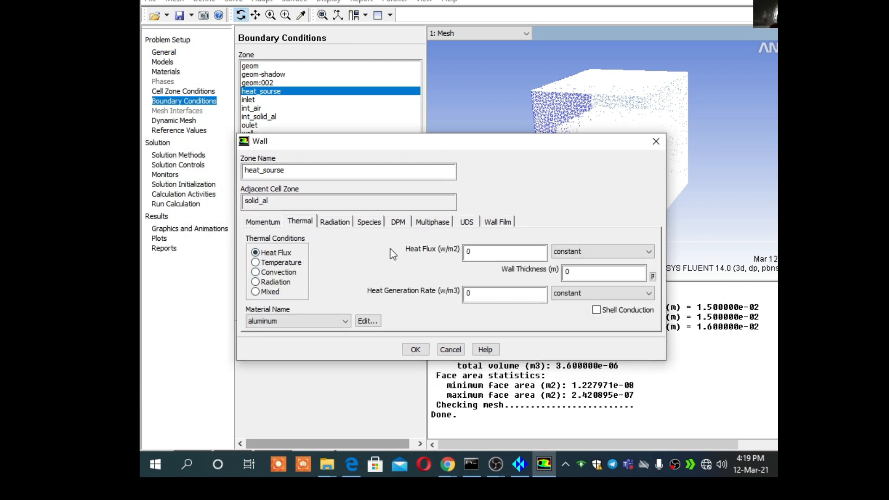
click(269, 262)
drag(484, 251, 459, 250)
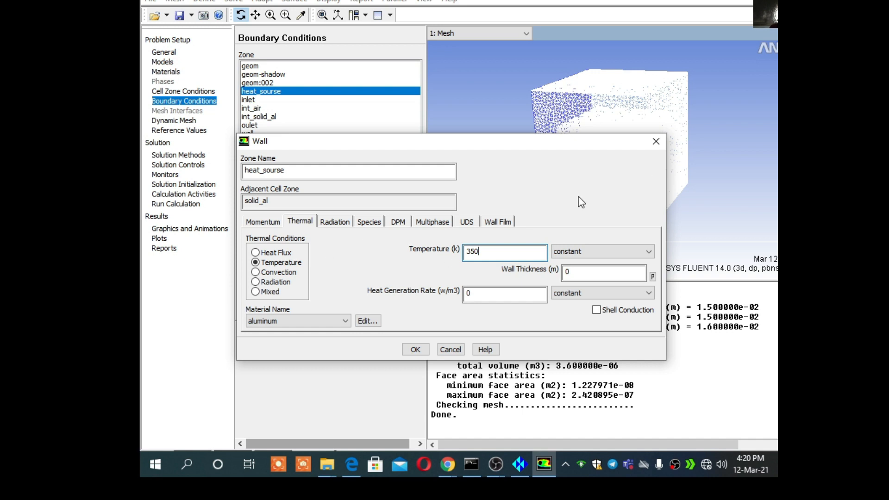
click(416, 349)
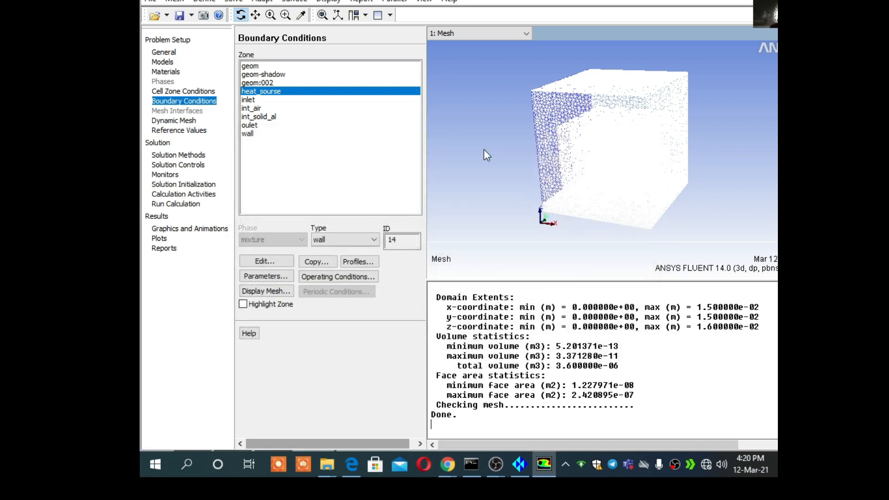
Compute the reference values from the inlet and set air as the reference zone
click(190, 131)
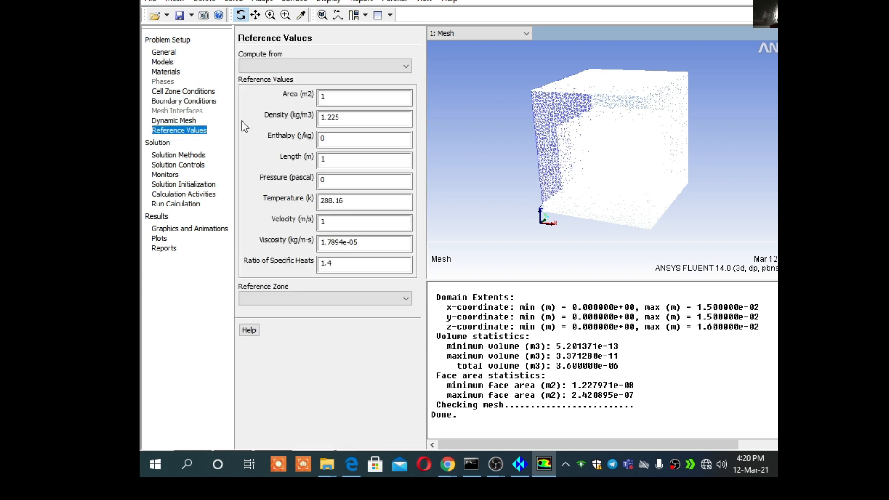
click(311, 66)
click(246, 146)
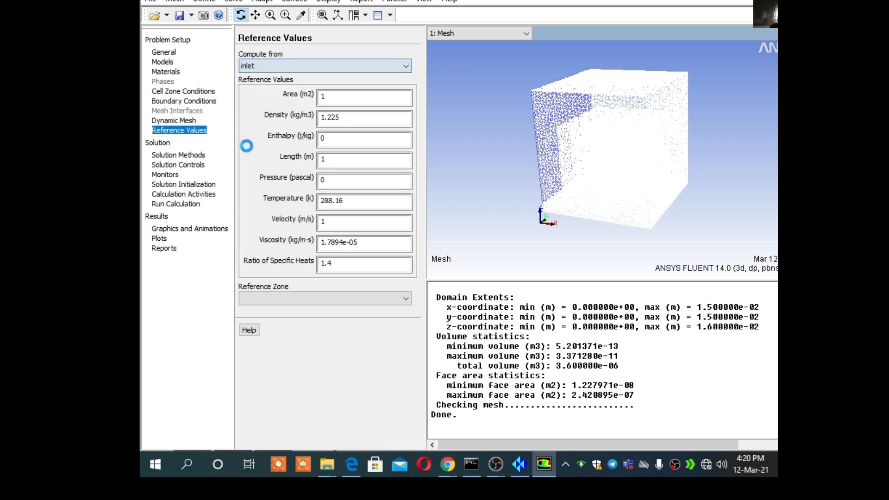
click(295, 301)
click(250, 318)
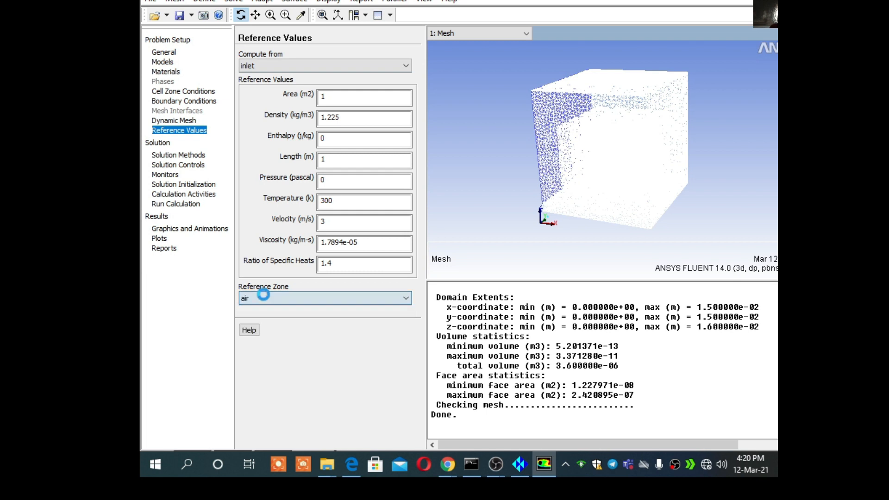
Initialize the solution with Standard Initialization, computing the initial values from the inlet
click(195, 154)
click(195, 165)
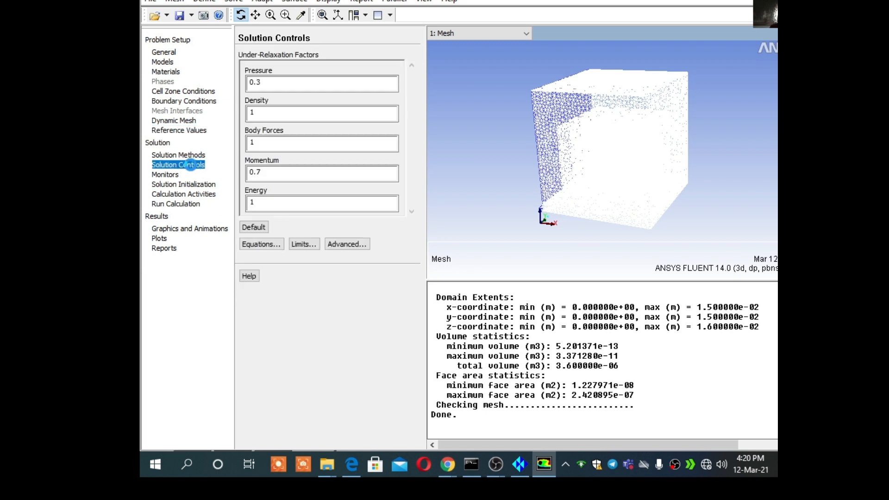
click(171, 175)
click(193, 185)
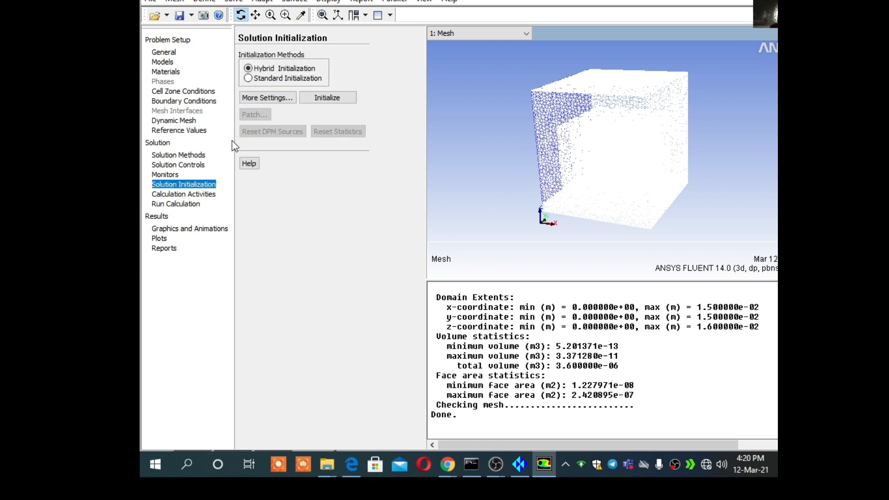
click(266, 79)
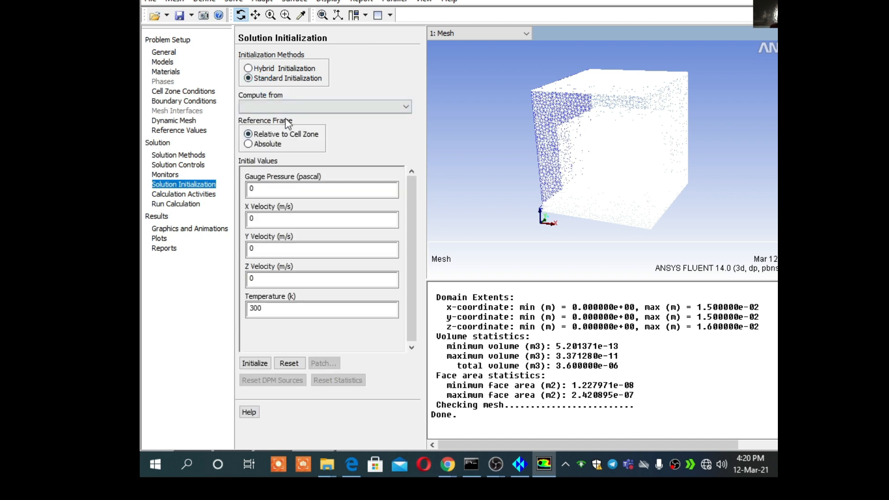
click(292, 106)
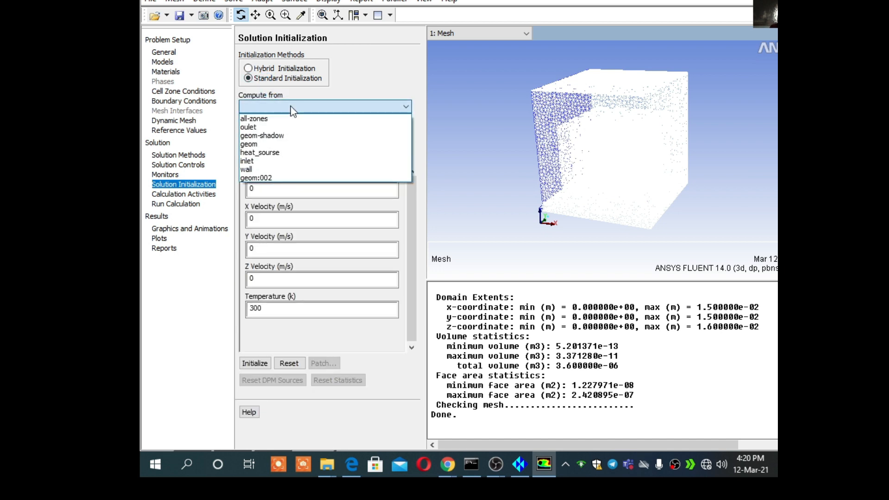
click(259, 161)
click(254, 363)
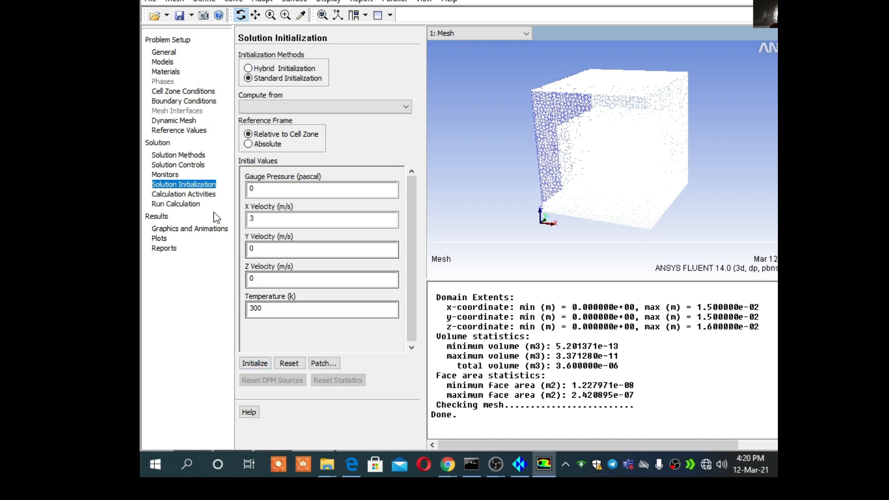
Set the number of iterations to 10000 and start the calculation
click(192, 205)
double_click(245, 89)
text(100)
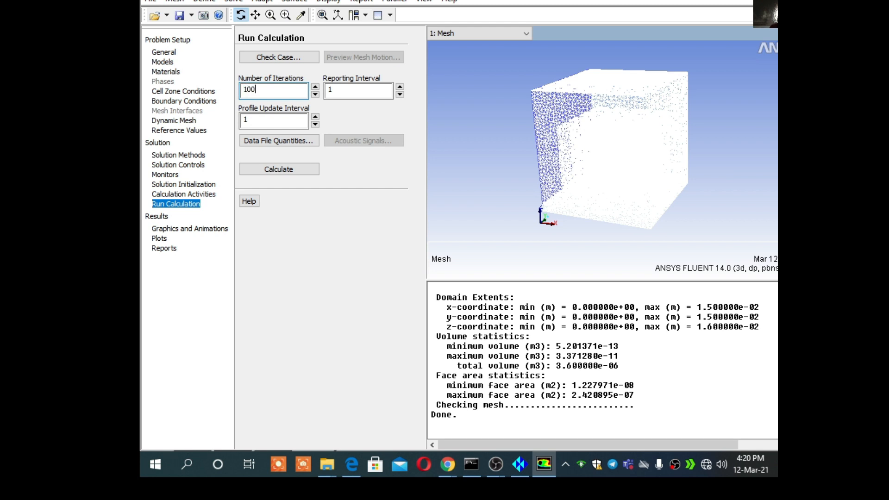
text(00)
click(292, 168)
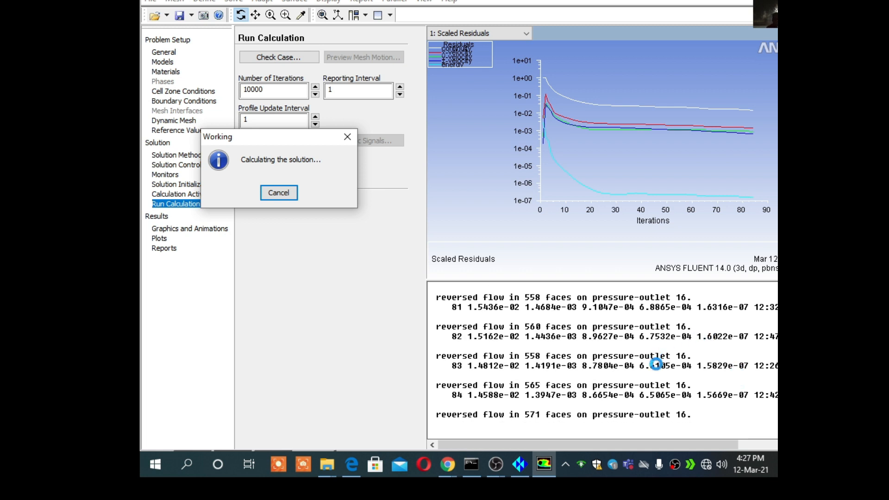
click(498, 466)
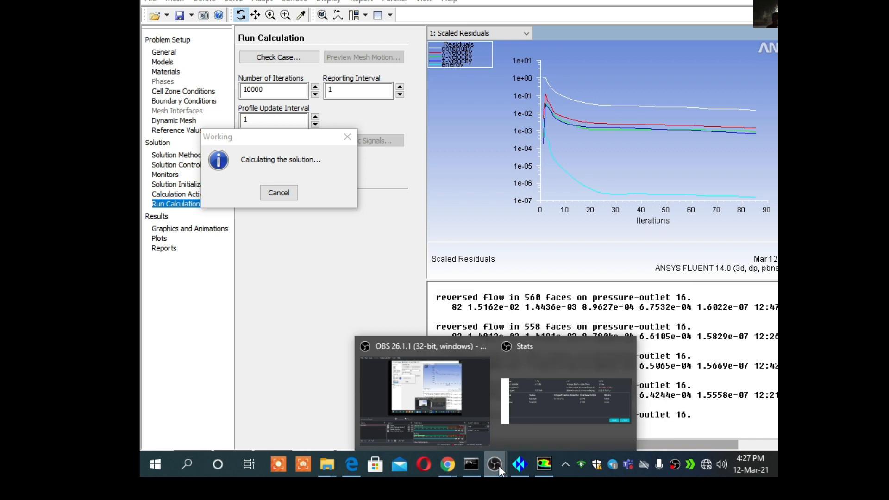
click(449, 385)
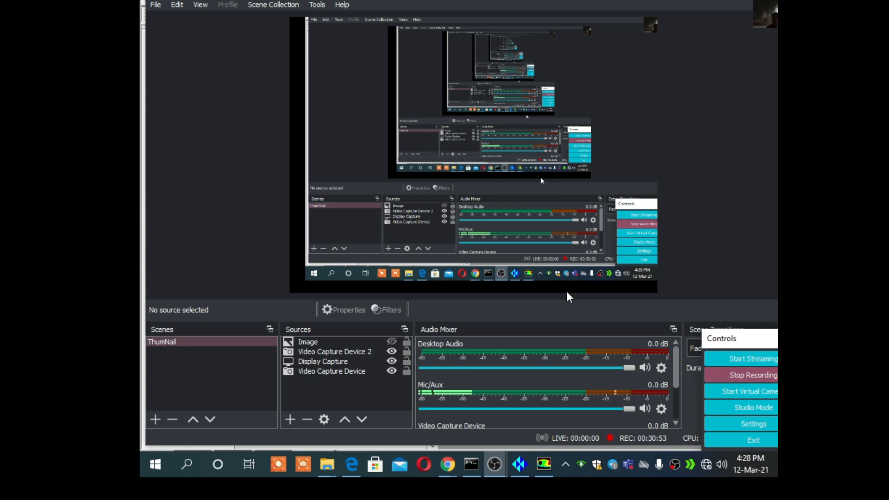
mouse_move(498, 467)
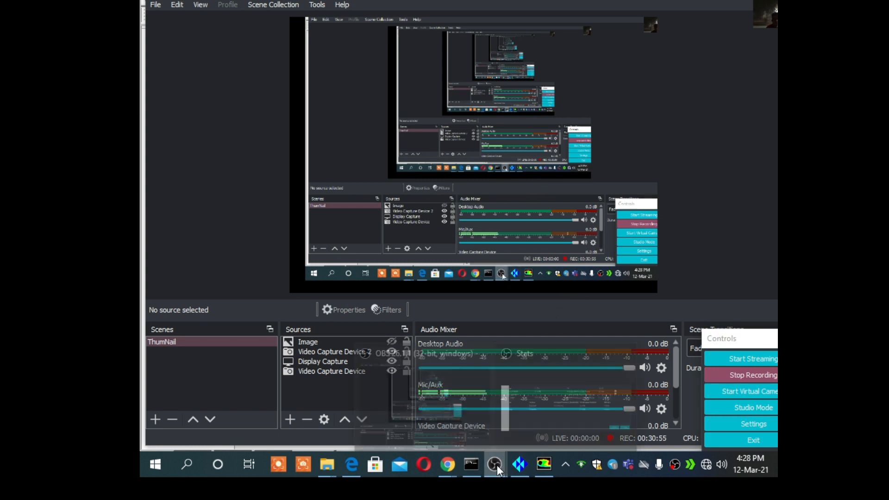
click(535, 377)
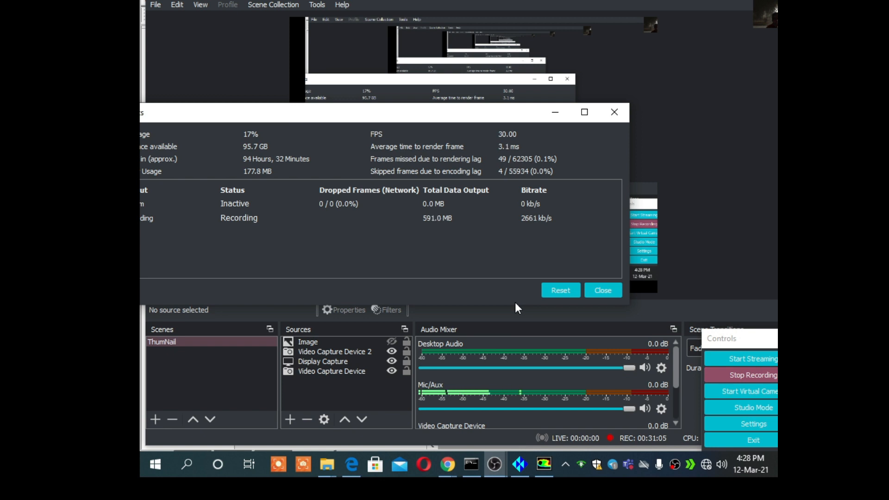
click(517, 466)
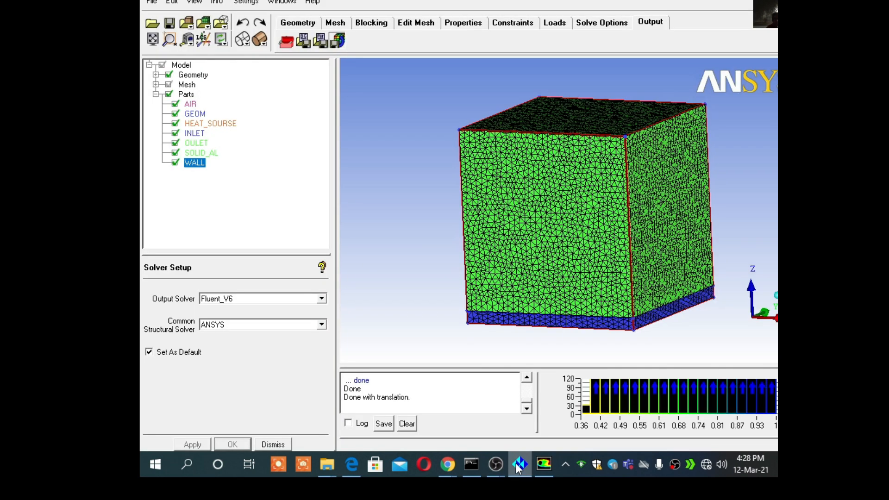
click(544, 463)
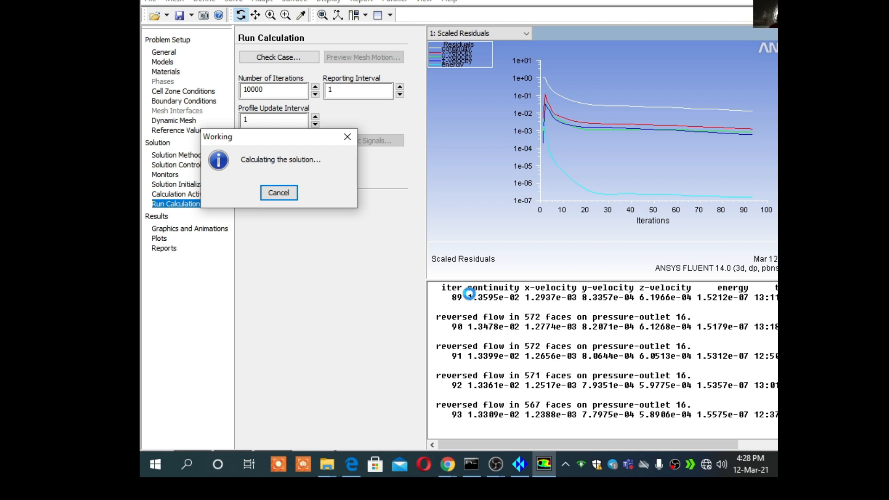
click(505, 467)
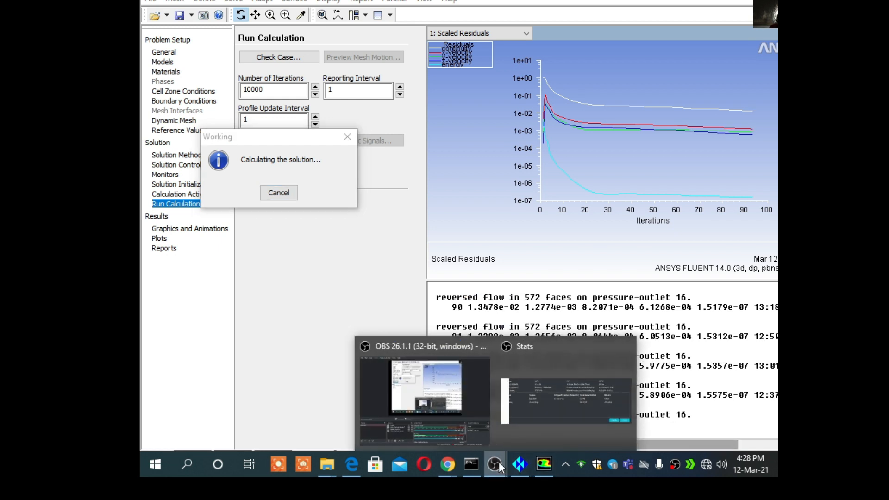
click(432, 396)
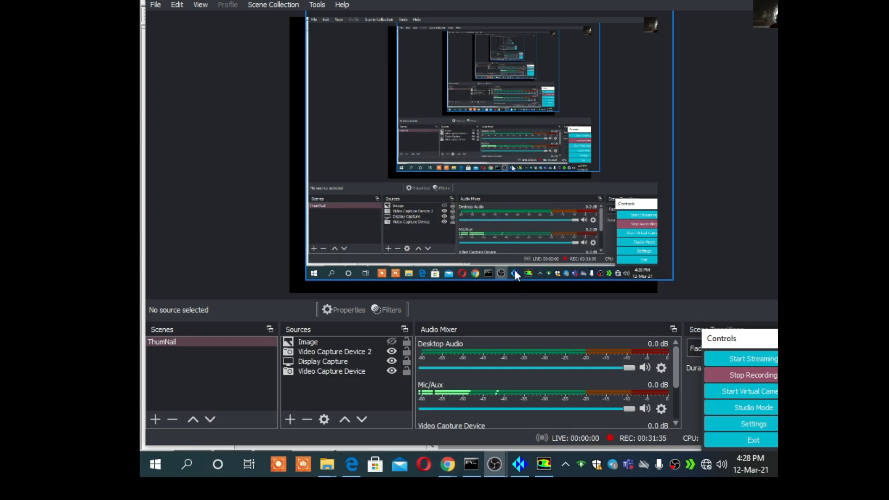
click(544, 466)
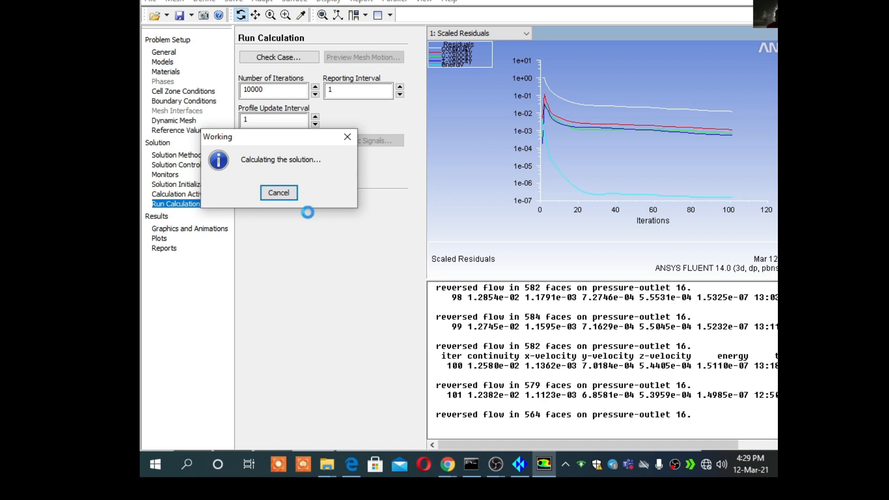
Interrupt the running calculation and write the case and data files as fluent_Thermal Management in 3D Objects
click(278, 193)
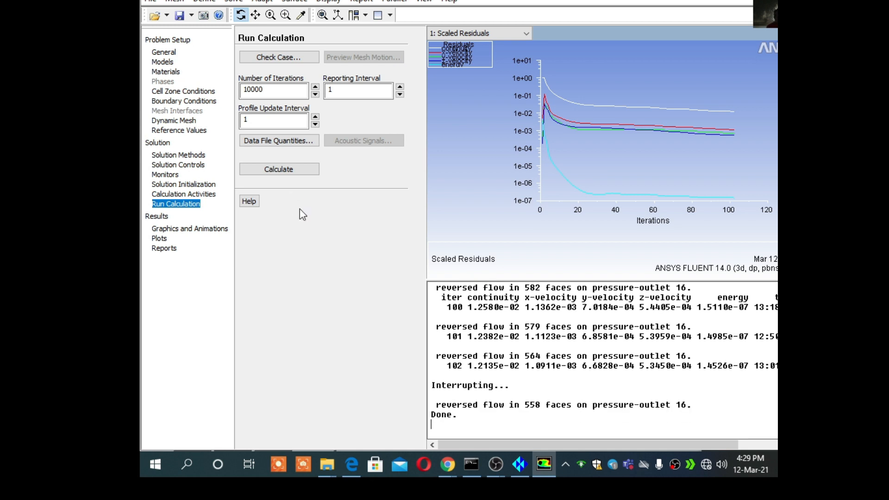
click(152, 1)
mouse_move(175, 28)
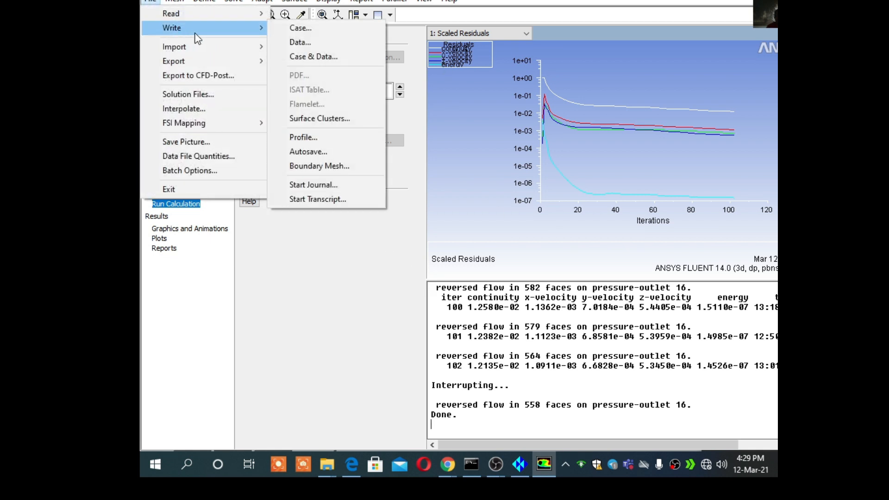
click(319, 58)
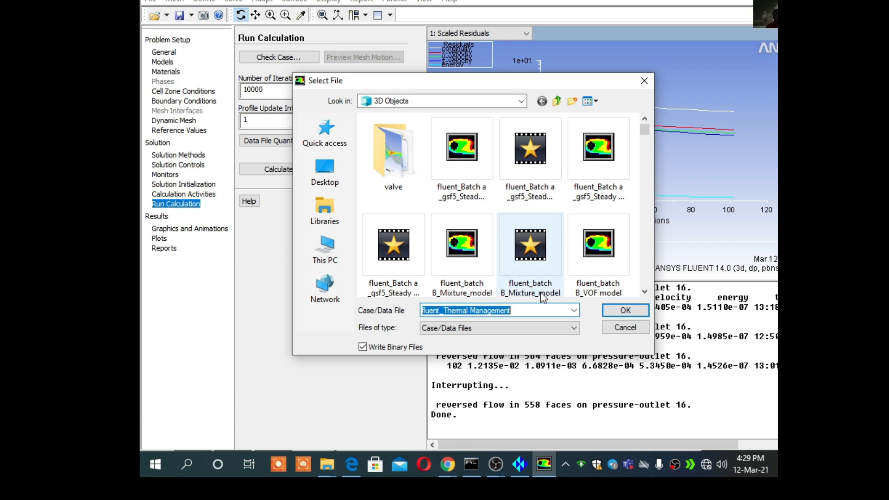
click(618, 313)
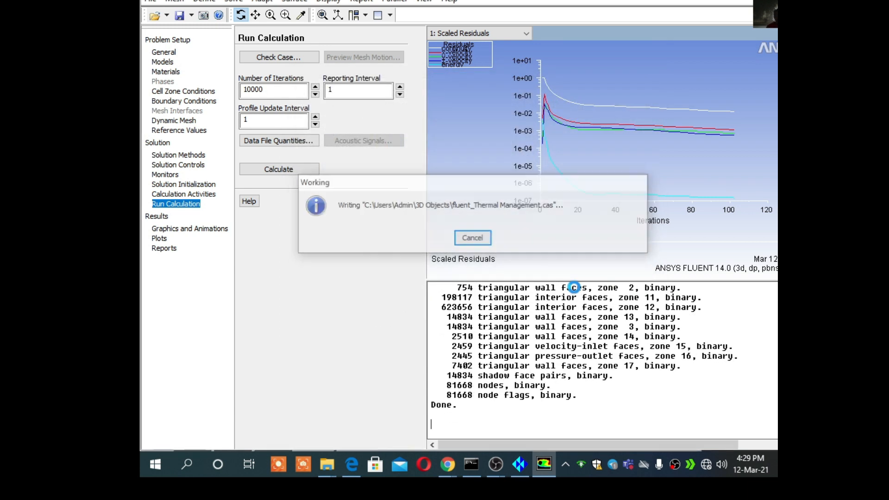
Find CFD-Post 14.0 on the computer and launch it
click(189, 460)
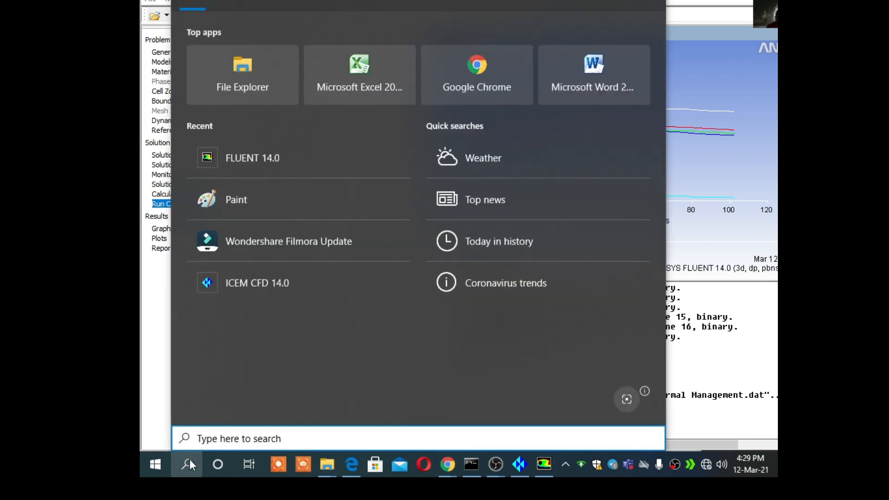
text(cfd po)
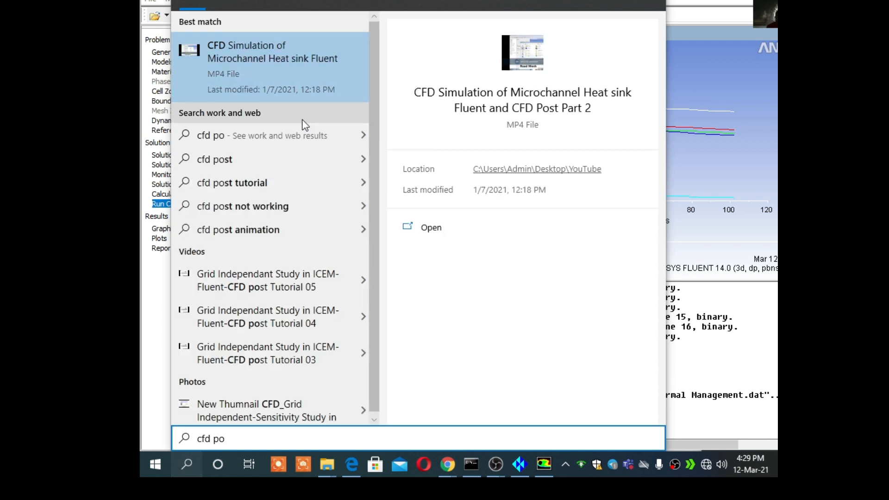
key(BackSpace)
key(BackSpace)
key(BackSpace)
key(BackSpace)
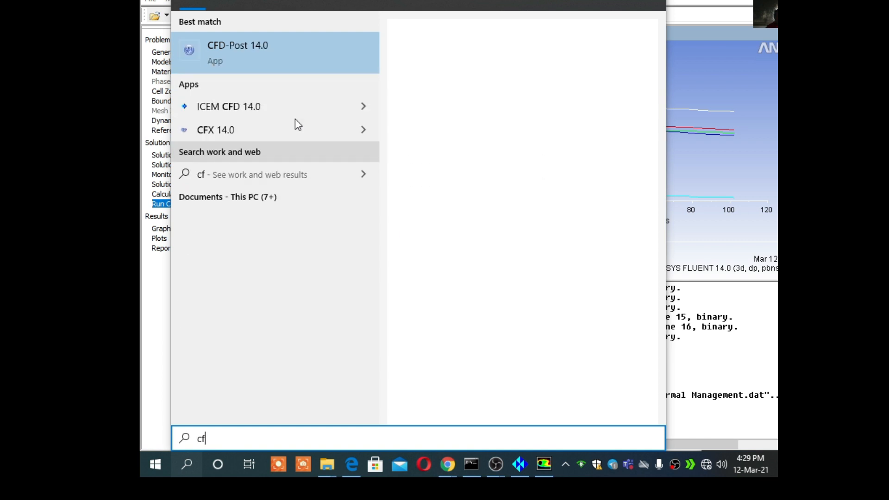
click(257, 46)
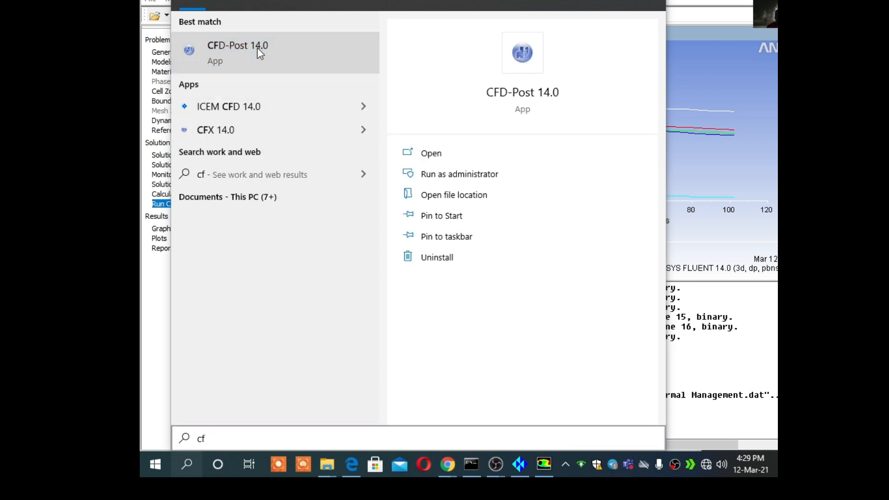
click(263, 48)
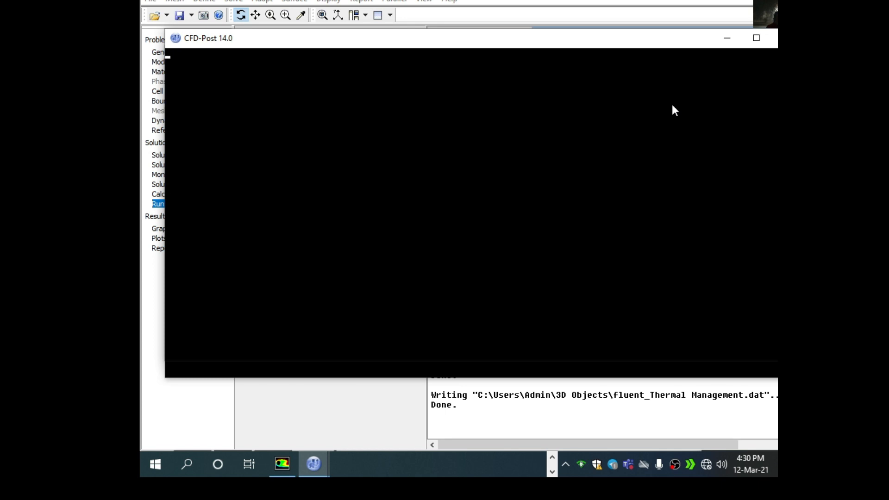
click(321, 464)
mouse_move(298, 385)
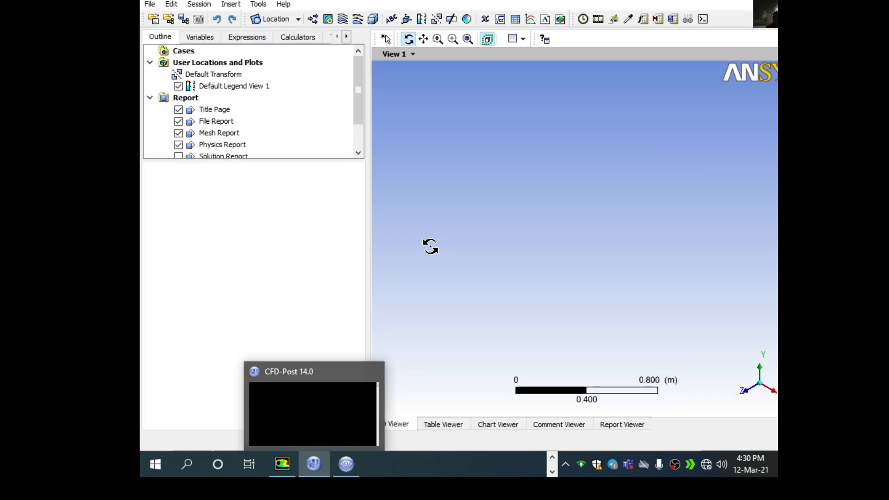
Start loading a results file and browse the 3D Objects folder for the thermal management data
click(150, 6)
click(473, 151)
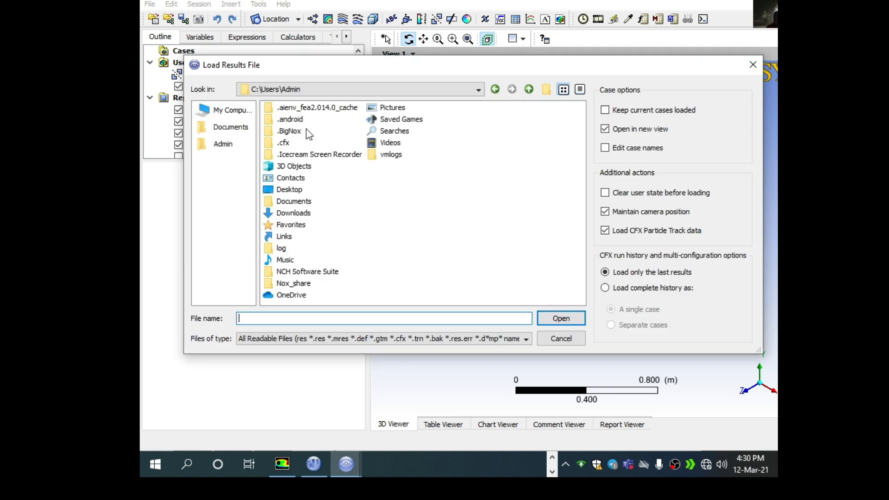
double_click(302, 169)
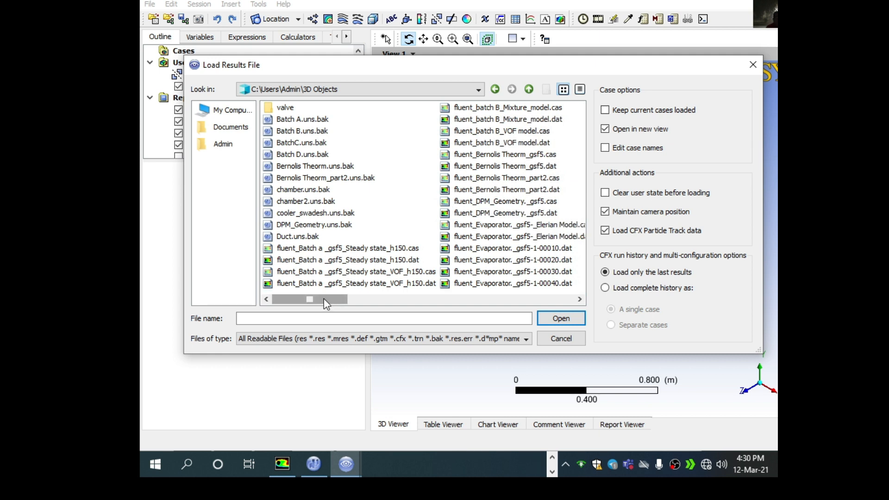
drag(324, 298, 515, 313)
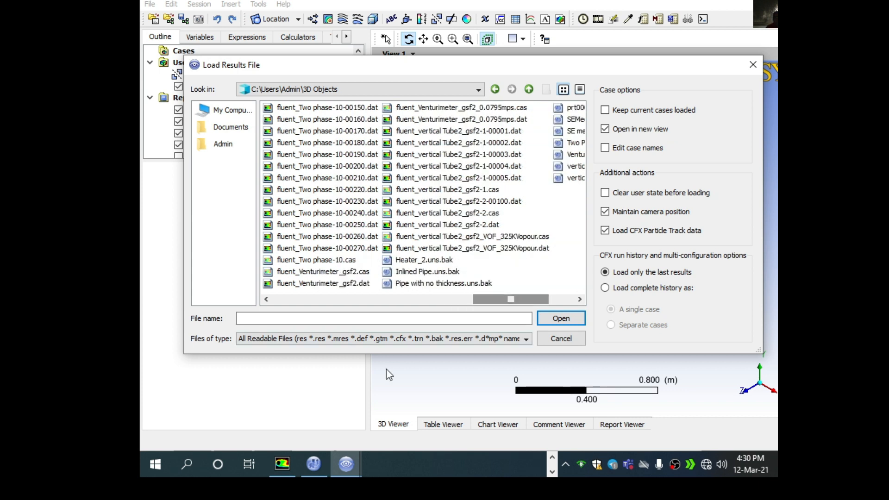
Switch to FLUENT and write the case and data files again as fluent_Thermal Management, overwriting the existing files
click(278, 464)
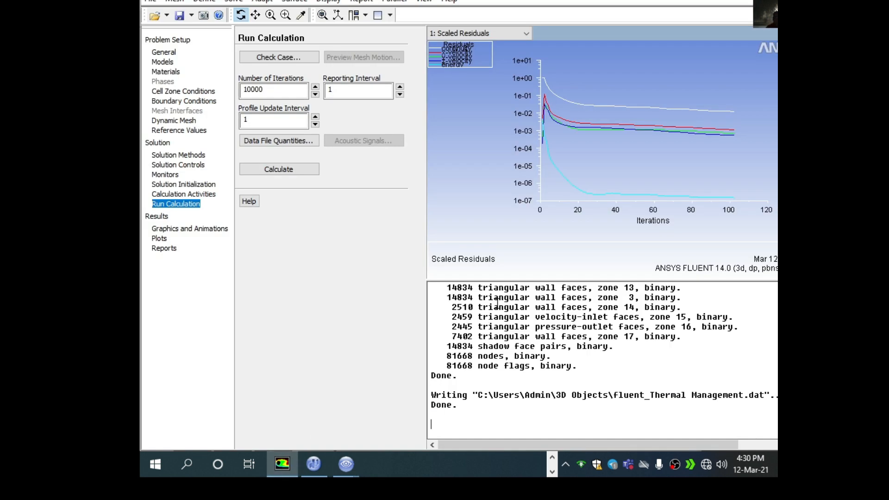
click(150, 1)
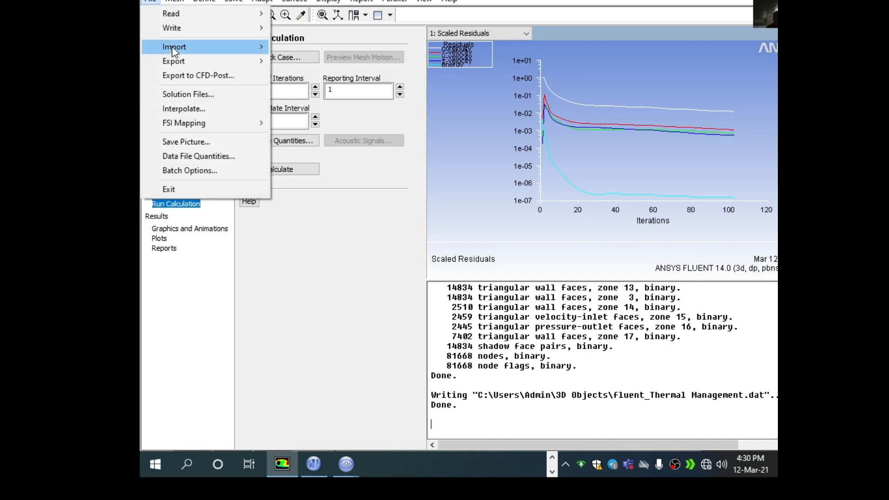
mouse_move(181, 29)
click(304, 57)
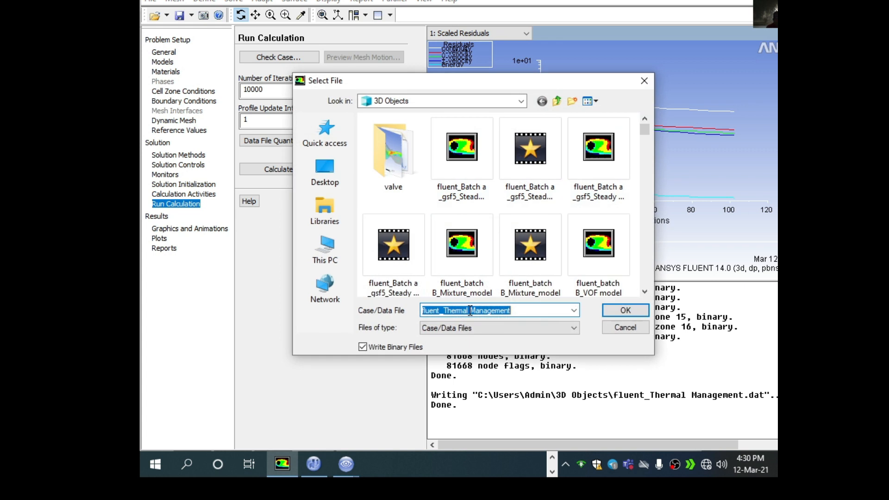
click(616, 314)
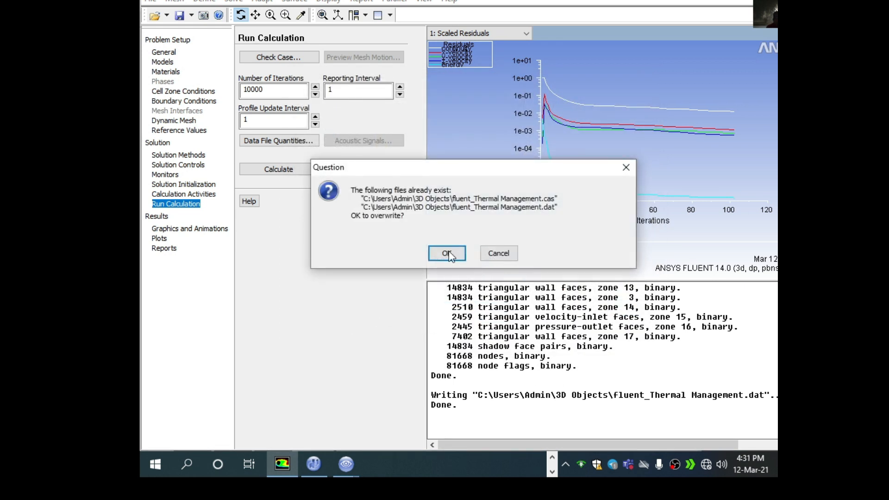
click(447, 253)
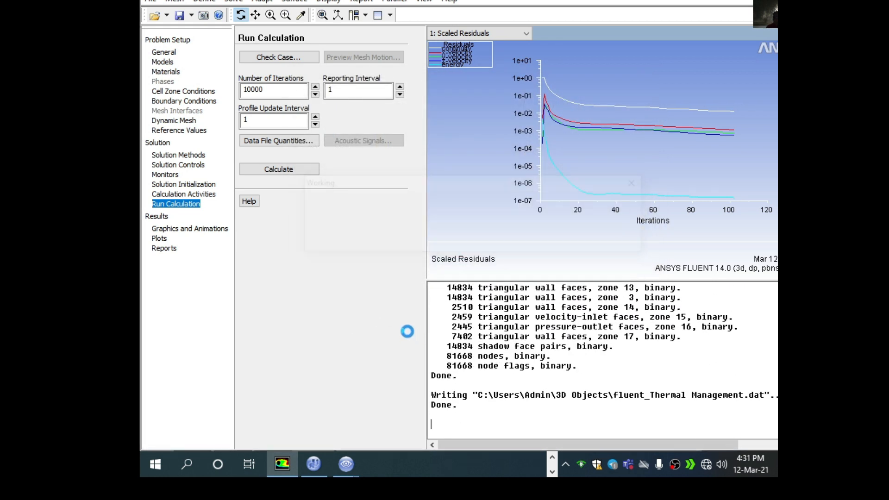
Switch back to CFD-Post and load the results file fluent_Thermal Management.dat from the 3D Objects folder
mouse_move(345, 470)
click(385, 409)
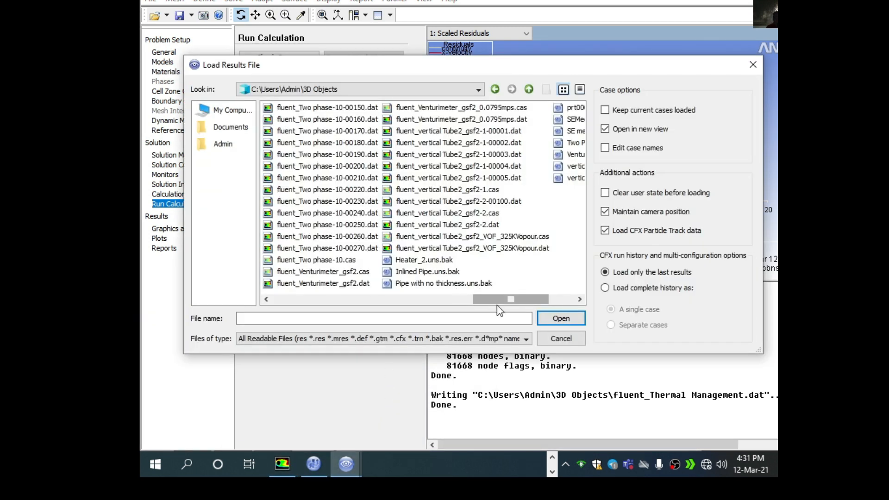
drag(497, 301, 369, 304)
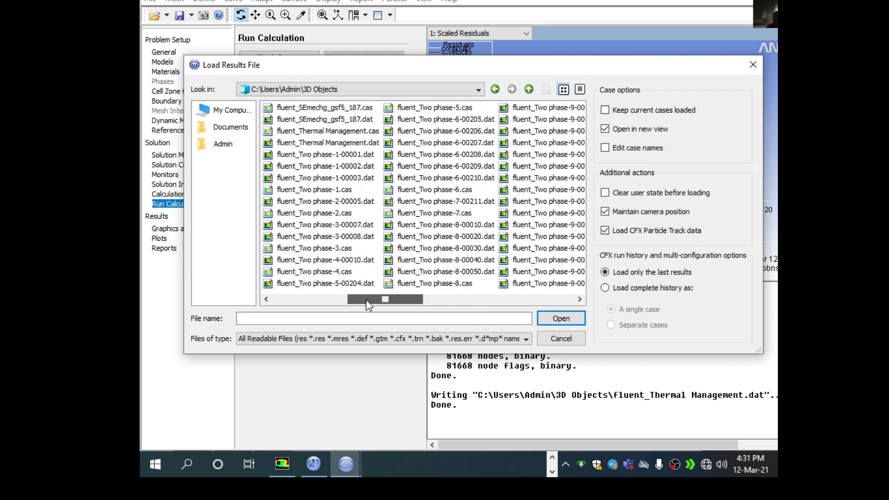
click(352, 145)
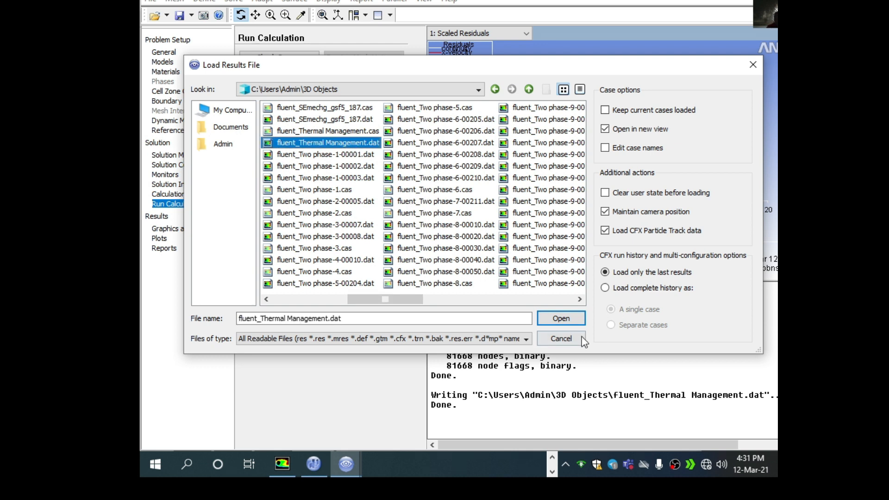
click(561, 318)
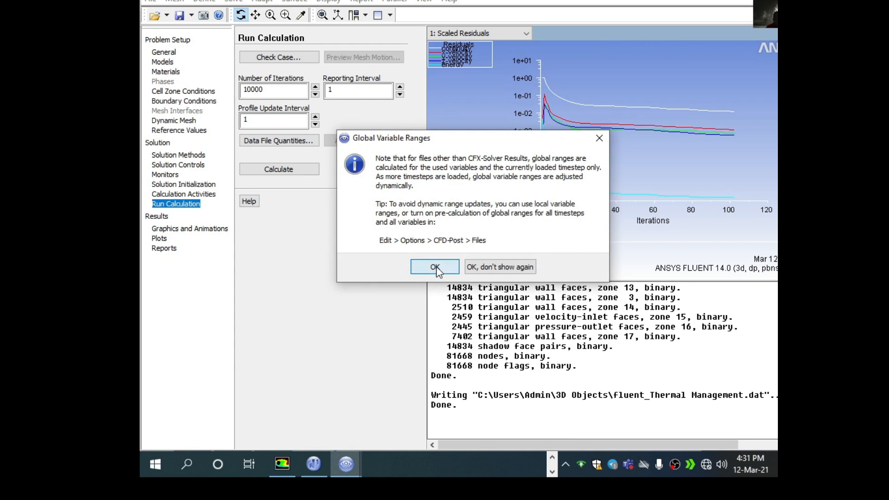
click(435, 268)
click(346, 464)
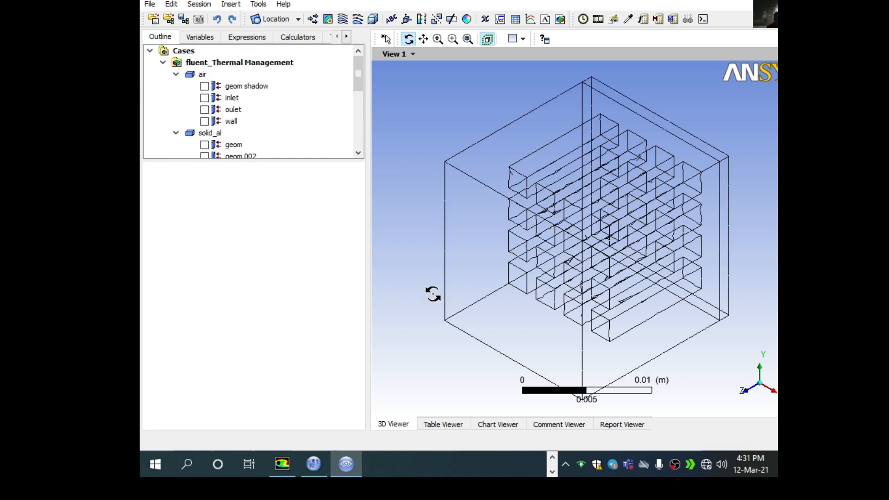
Create a slice plane through all domains using the ZX Plane method
drag(557, 235, 530, 174)
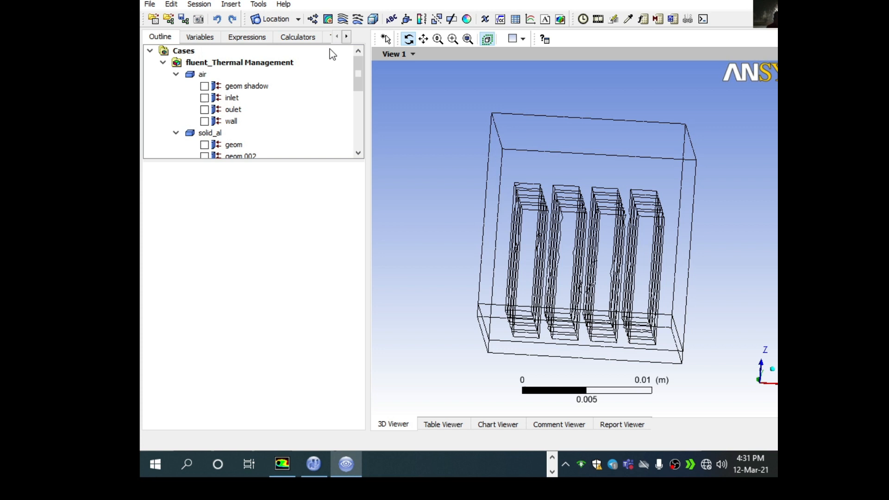
mouse_move(516, 193)
mouse_down()
mouse_move(518, 218)
mouse_move(520, 198)
mouse_move(520, 208)
mouse_up()
click(297, 20)
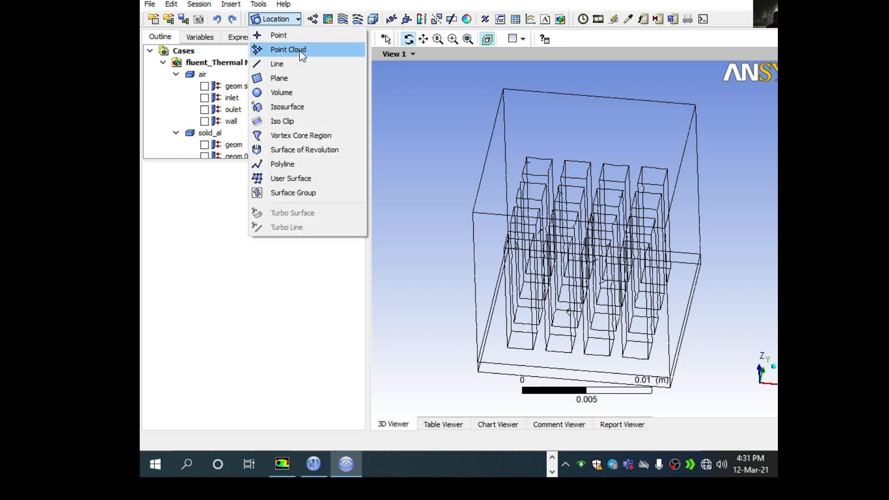
click(288, 78)
click(323, 131)
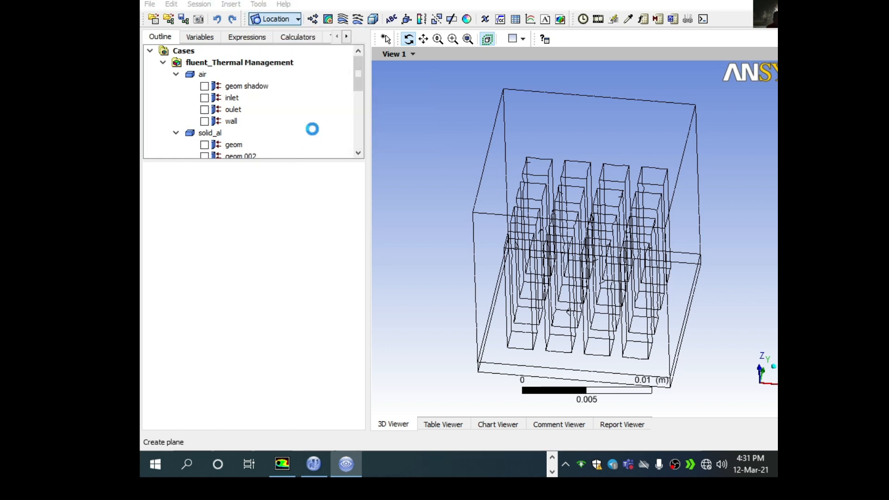
drag(562, 252, 568, 214)
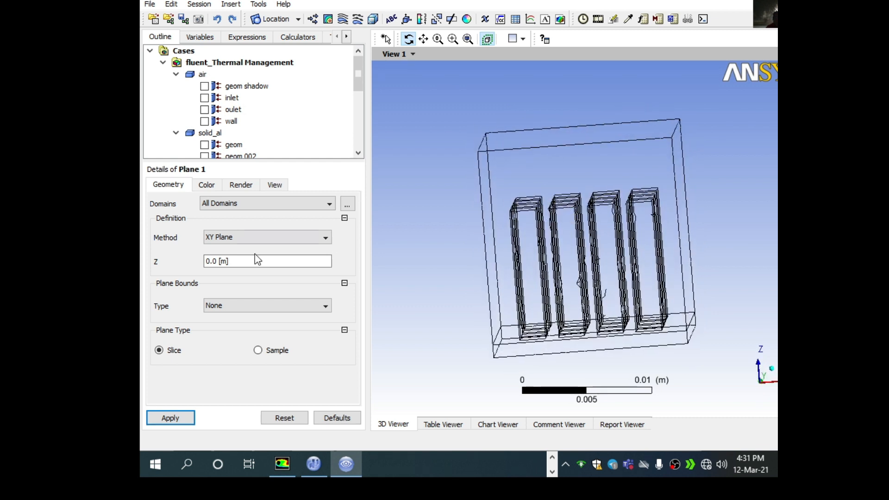
click(245, 241)
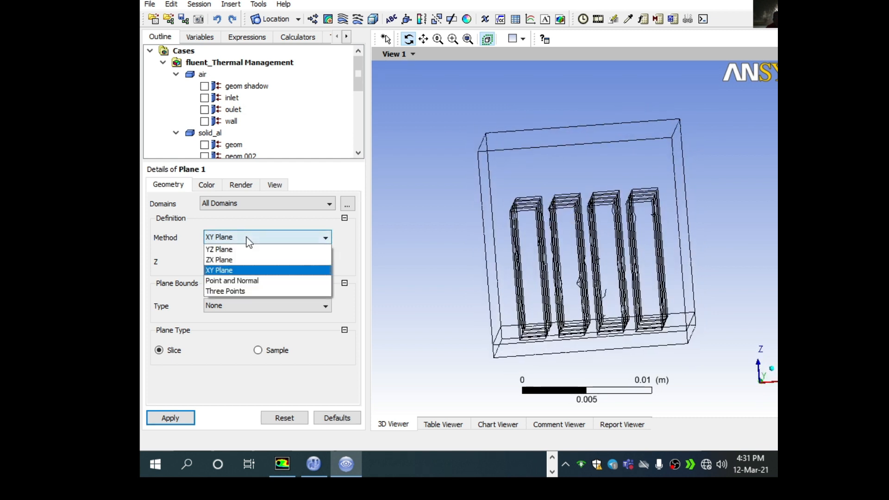
click(231, 259)
click(170, 418)
Try the ZX plane at Y offsets of 0.00528 m and 0.00633 m
drag(546, 149, 476, 199)
click(224, 262)
drag(208, 268, 230, 269)
click(171, 417)
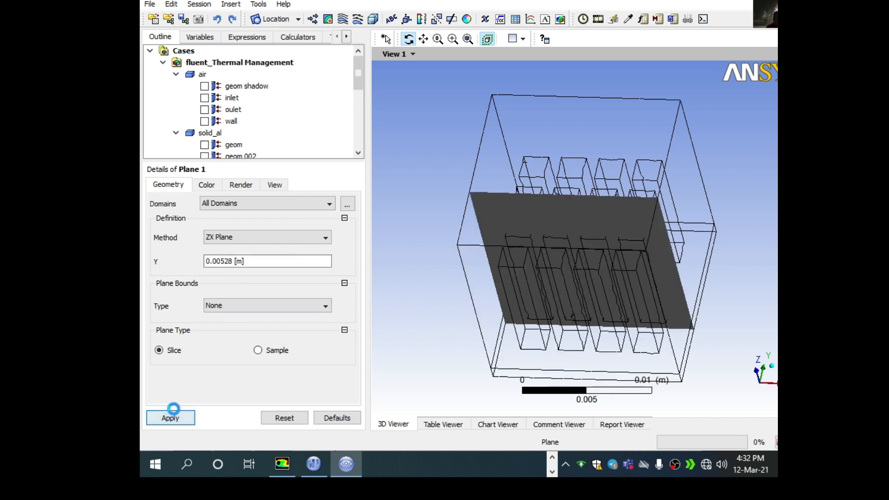
drag(596, 207, 595, 242)
click(245, 266)
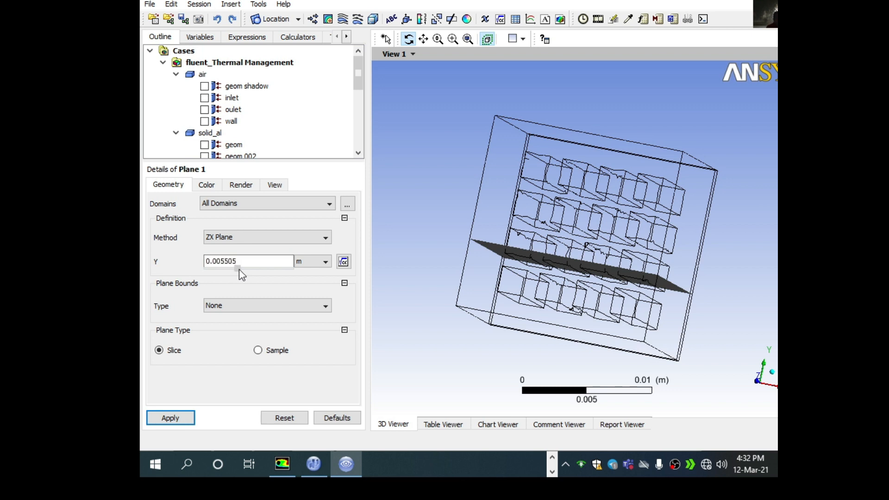
click(183, 419)
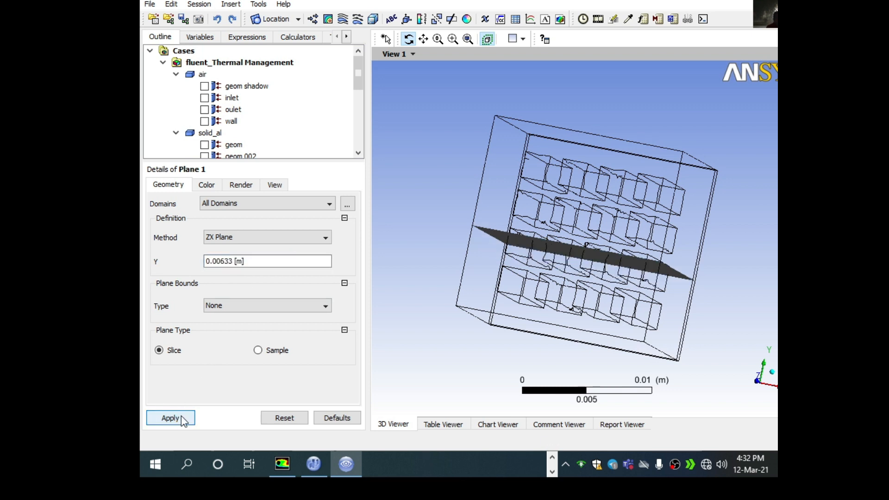
Set the ZX plane's Y offset to 0.00597 m and apply it
drag(473, 221, 507, 219)
click(244, 262)
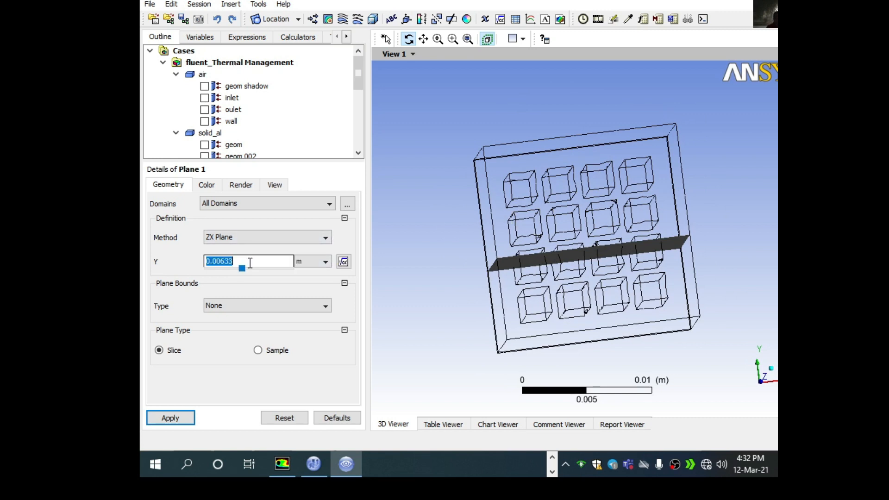
drag(244, 273, 242, 271)
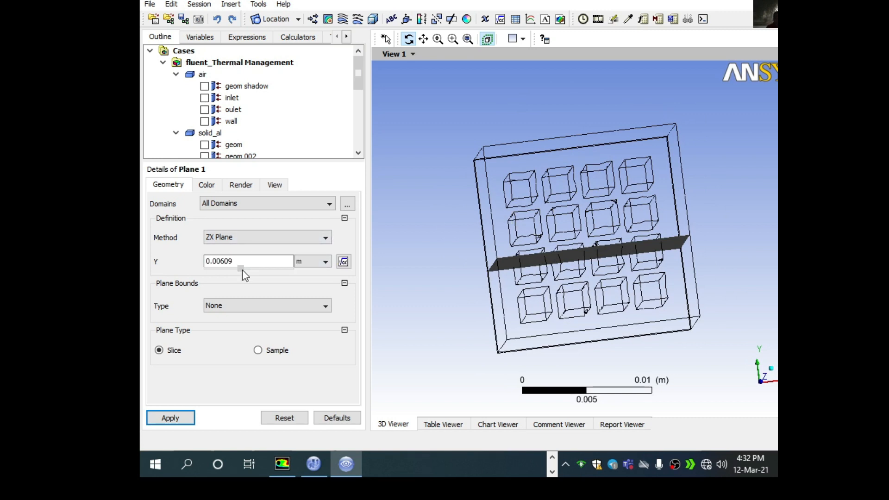
click(172, 417)
Create a contour plot of Temperature on Plane 1 with the global range and 11 contours
drag(645, 254, 685, 174)
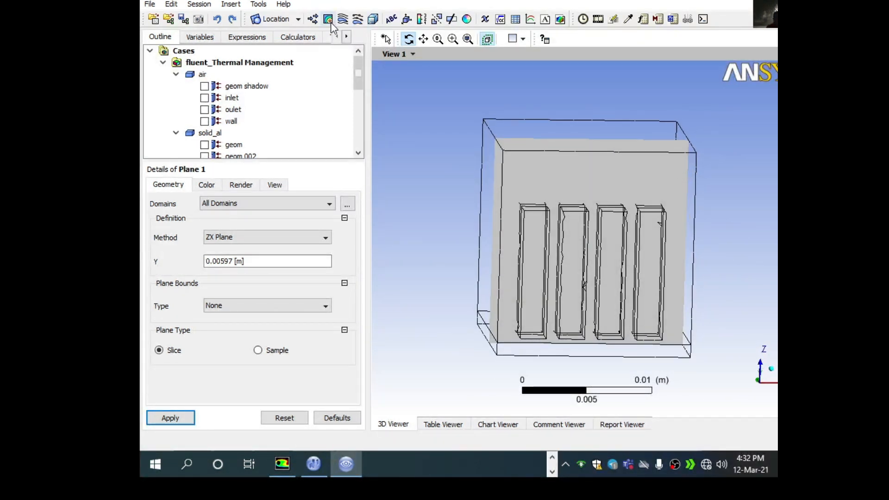
click(328, 19)
click(371, 75)
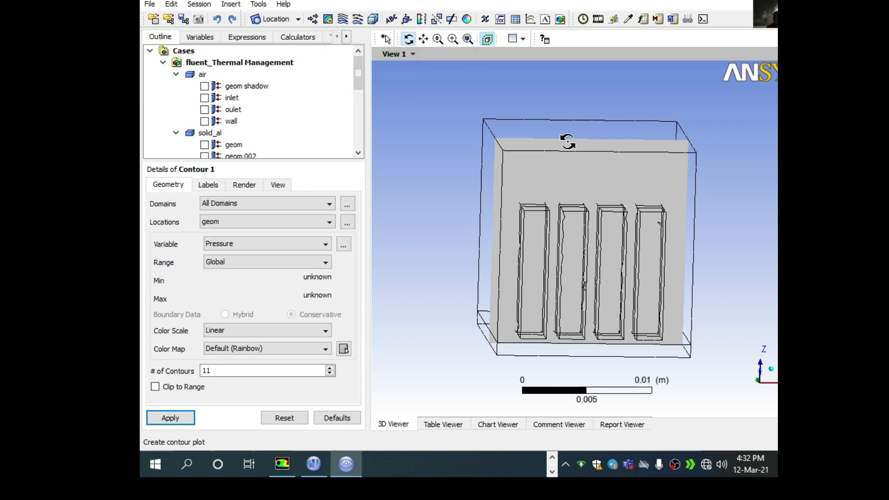
click(279, 221)
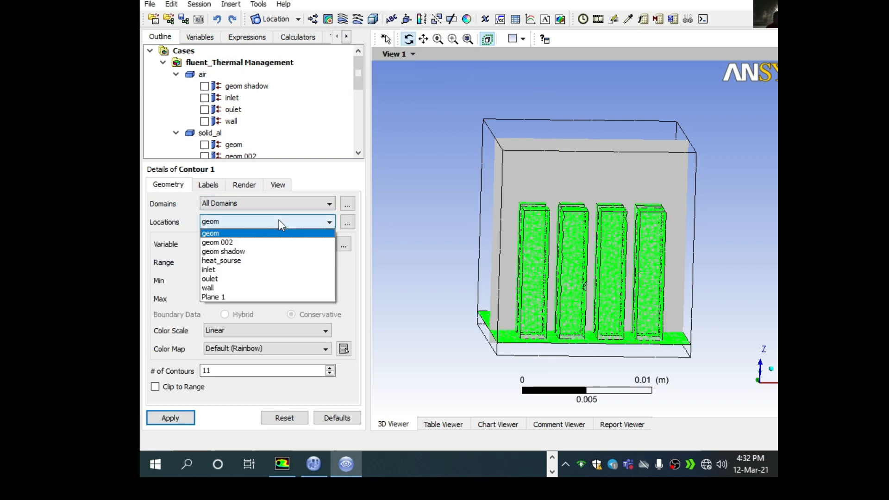
click(215, 297)
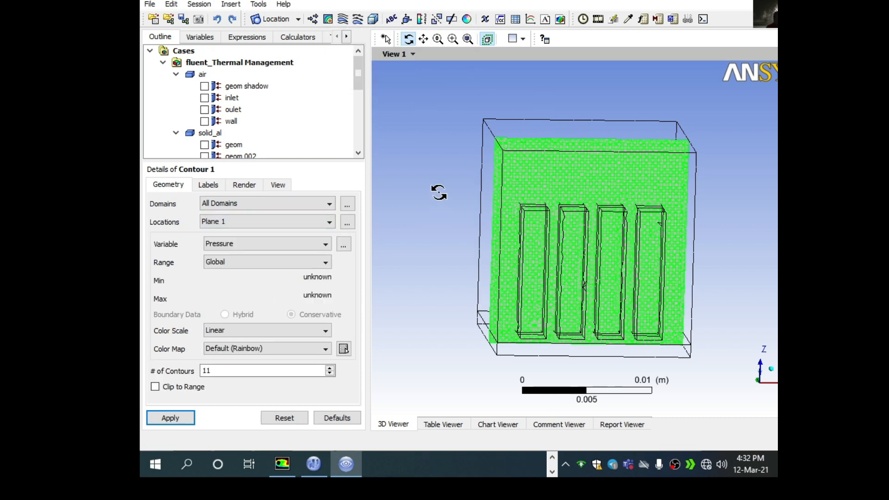
click(267, 244)
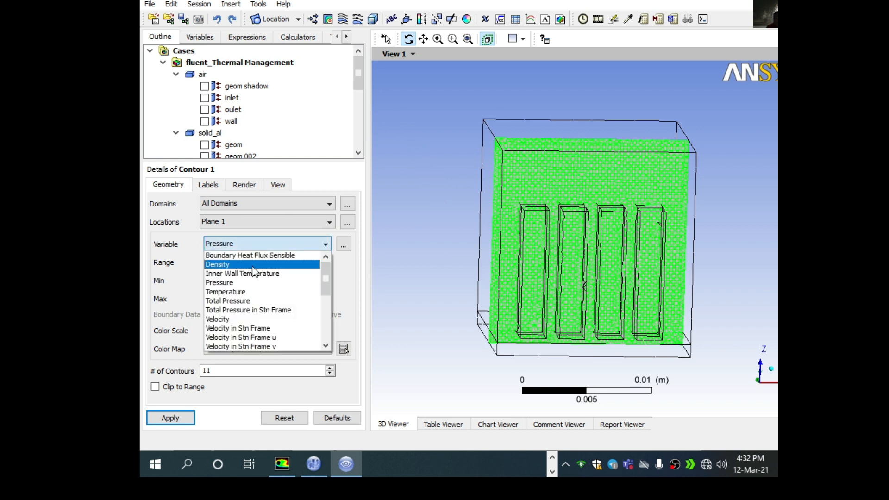
click(239, 296)
click(170, 417)
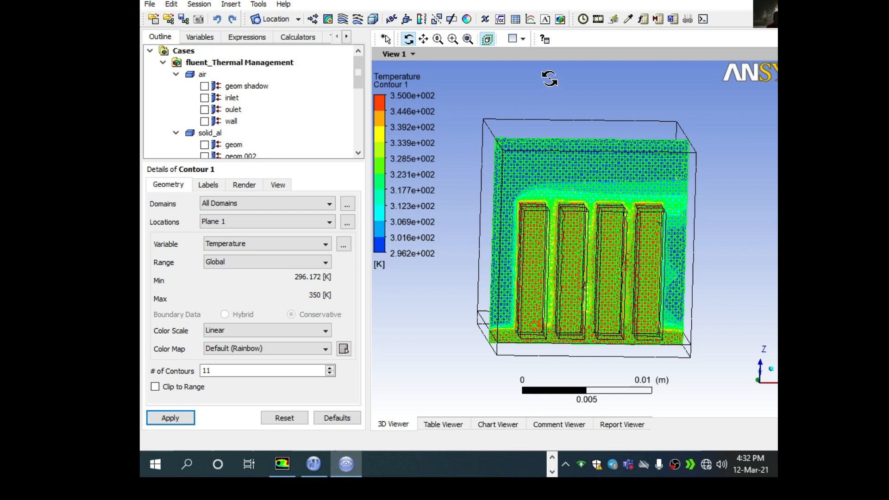
Show the air domain's geom shadow and inlet boundaries over the temperature contour, and hide both again
click(205, 86)
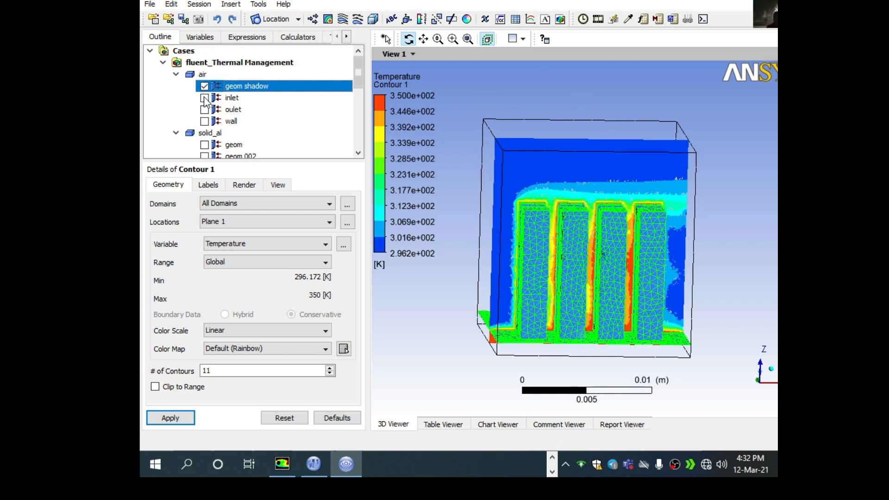
click(204, 98)
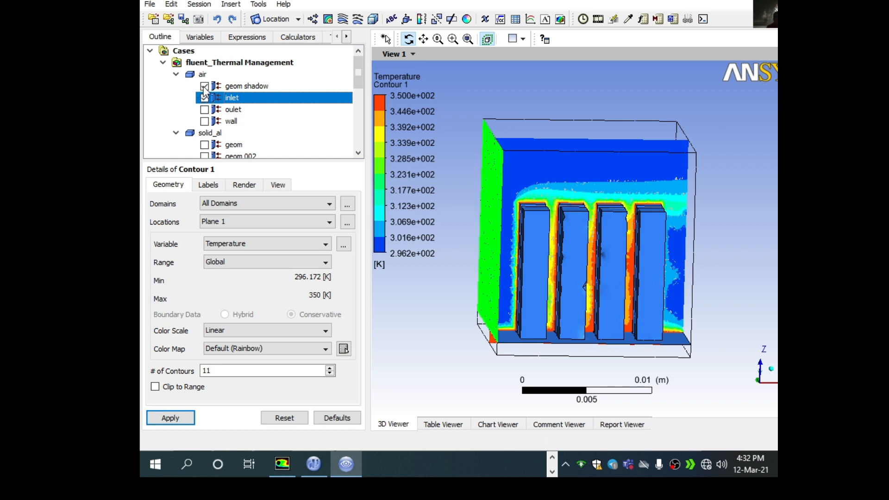
click(205, 86)
mouse_move(617, 82)
mouse_down()
mouse_move(593, 87)
mouse_move(608, 70)
mouse_move(579, 116)
mouse_move(611, 71)
mouse_up()
click(204, 98)
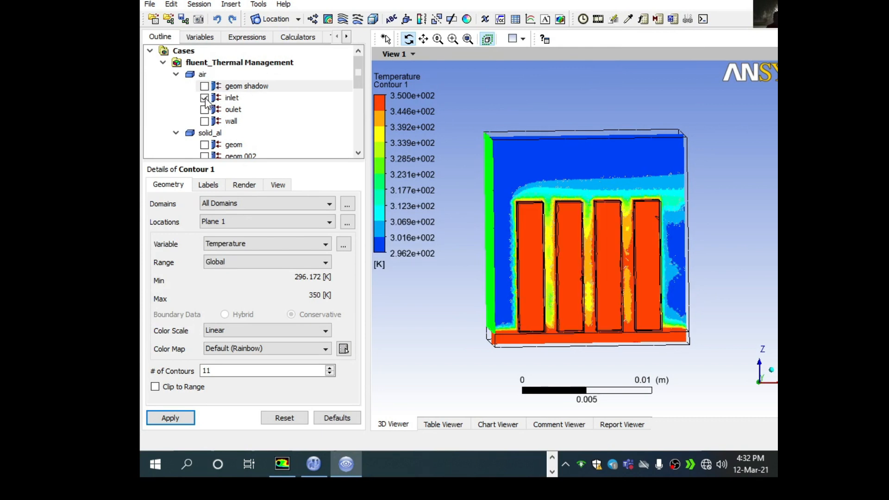
Switch the Plane 1 contour variable to Pressure and apply it
mouse_move(506, 90)
mouse_down()
mouse_move(493, 88)
mouse_move(508, 90)
mouse_up()
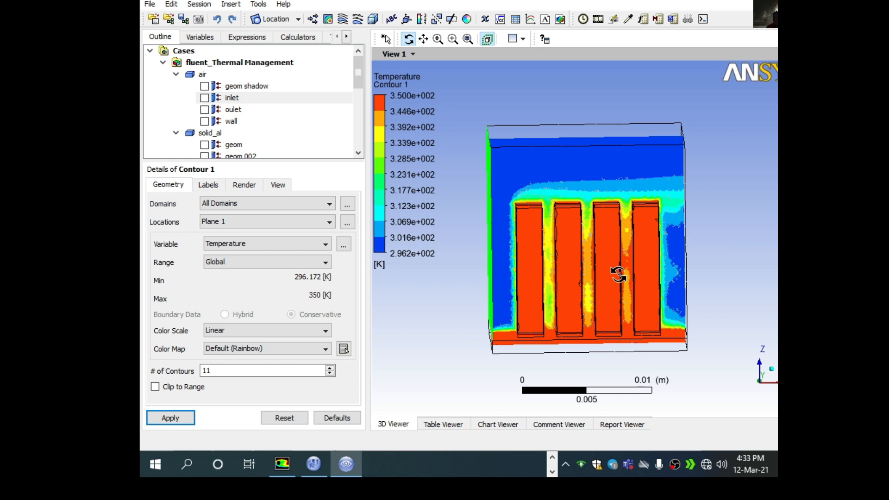
mouse_move(604, 215)
mouse_down()
mouse_move(595, 266)
mouse_move(599, 200)
mouse_up()
drag(536, 307, 558, 338)
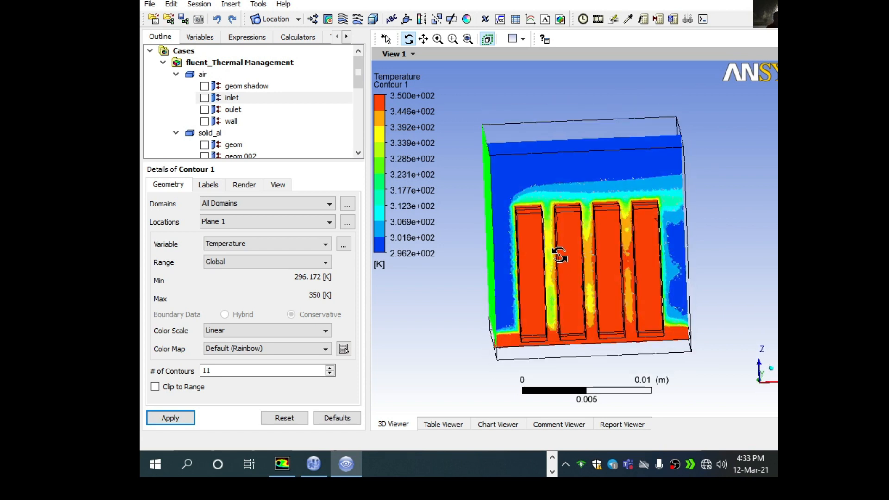
mouse_move(598, 259)
mouse_down()
mouse_move(585, 263)
mouse_move(594, 263)
mouse_up()
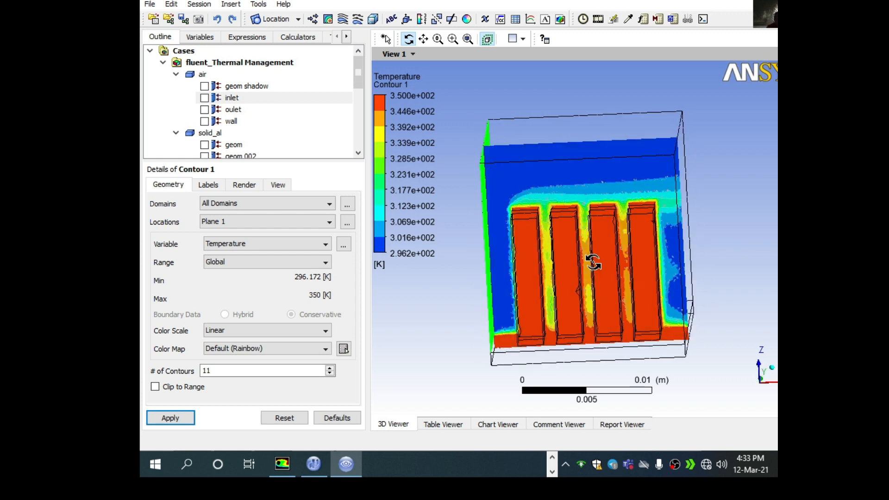
click(234, 221)
click(234, 222)
click(265, 244)
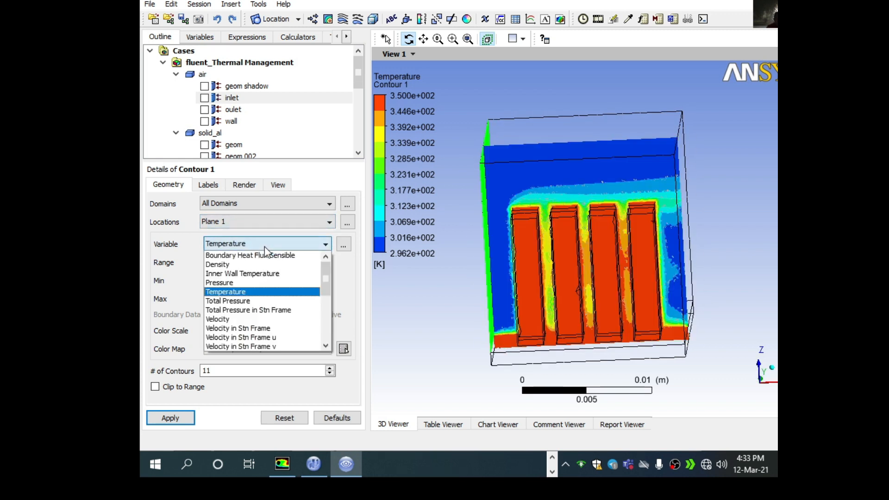
click(227, 282)
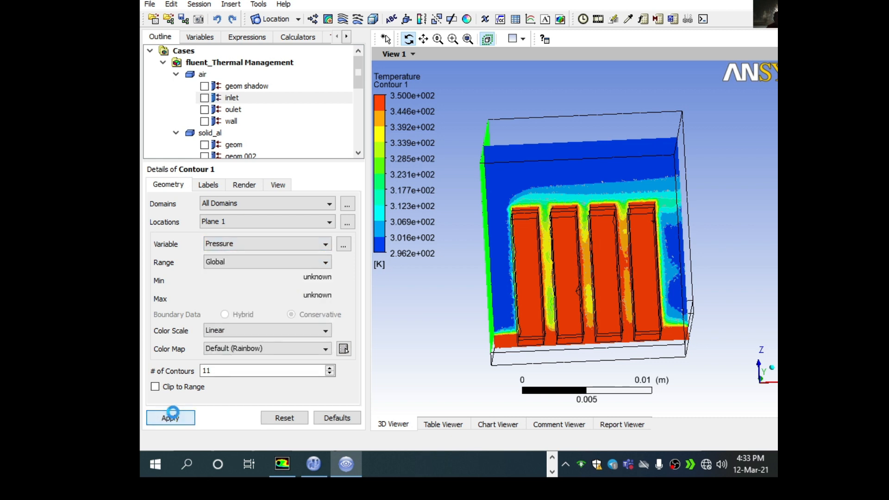
click(172, 417)
drag(473, 250, 520, 240)
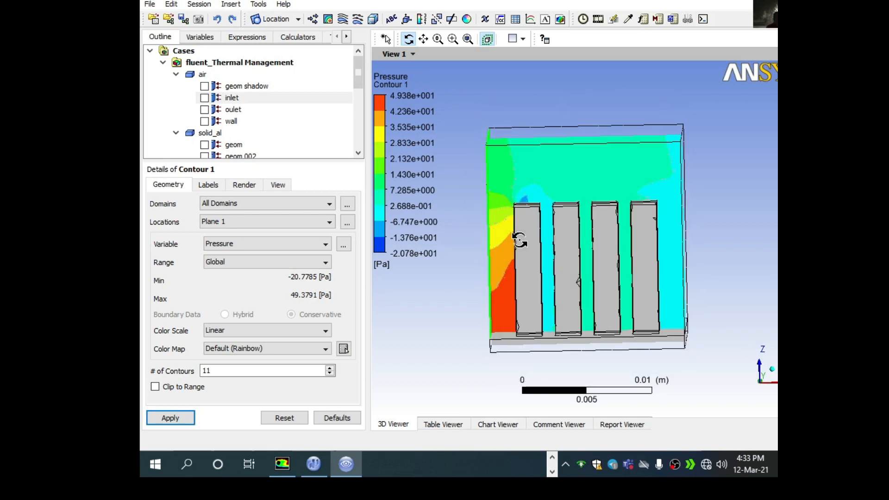
Switch the Plane 1 contour variable to Velocity and apply it
click(234, 244)
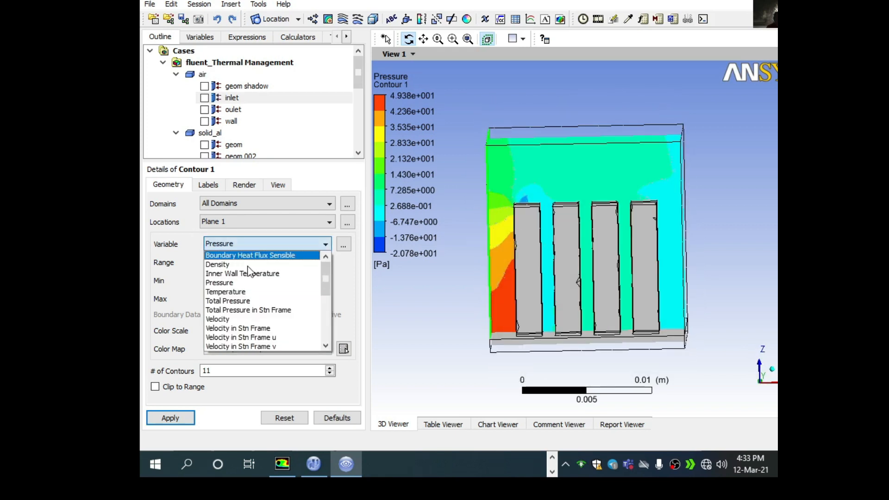
click(239, 319)
click(168, 416)
Examine the velocity contour above and between the fins from several viewing angles
mouse_move(558, 191)
mouse_down()
mouse_move(543, 263)
mouse_move(561, 199)
mouse_move(553, 185)
mouse_up()
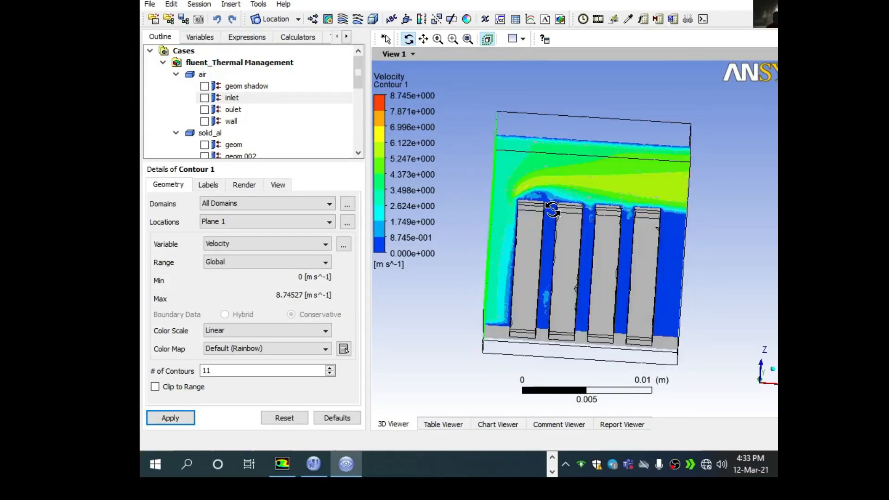
drag(543, 276, 543, 252)
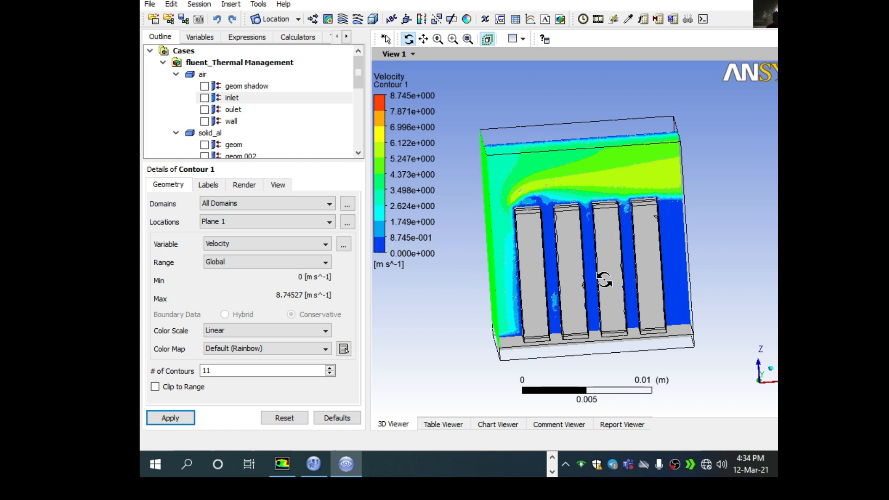
drag(641, 246, 606, 238)
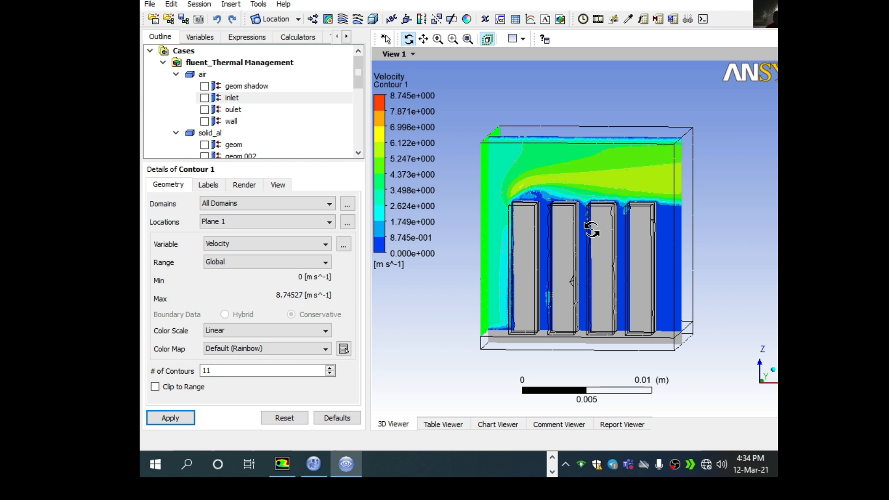
drag(619, 242, 621, 190)
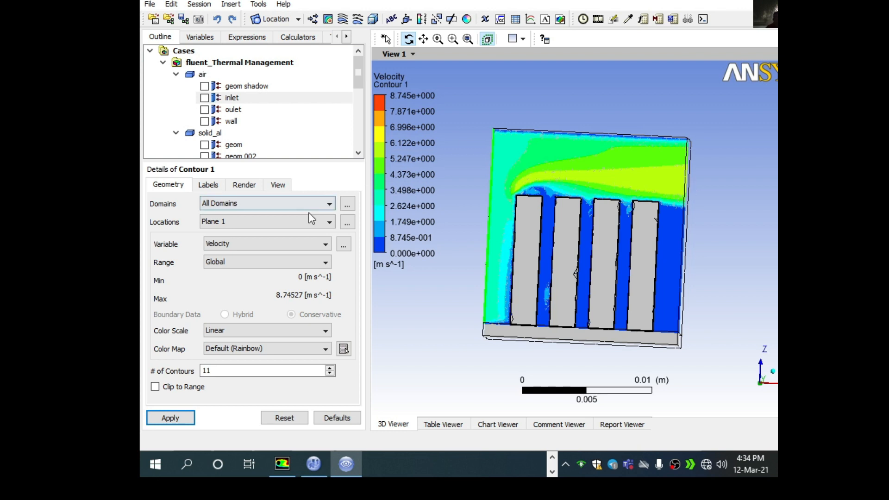
click(303, 243)
click(304, 245)
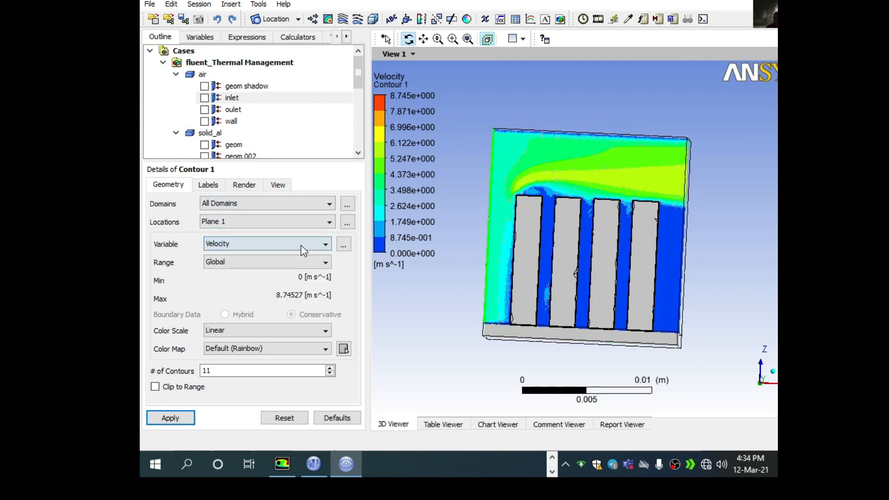
drag(518, 204, 536, 202)
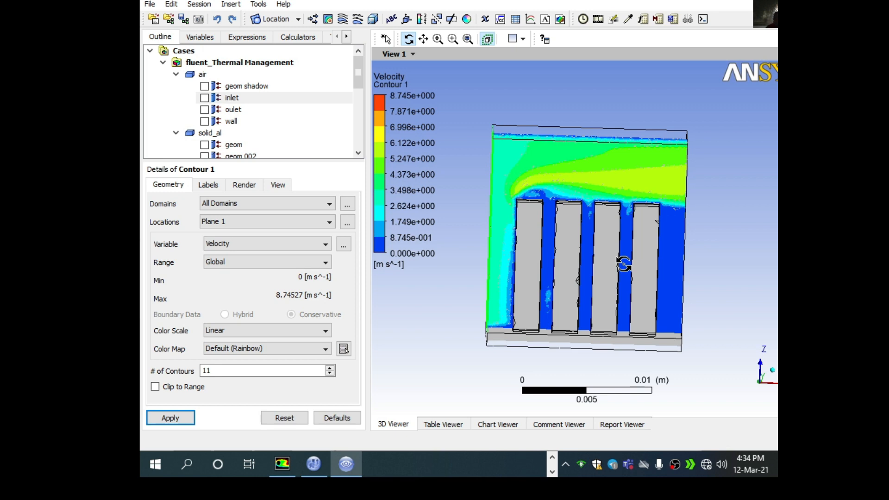
drag(536, 218, 537, 222)
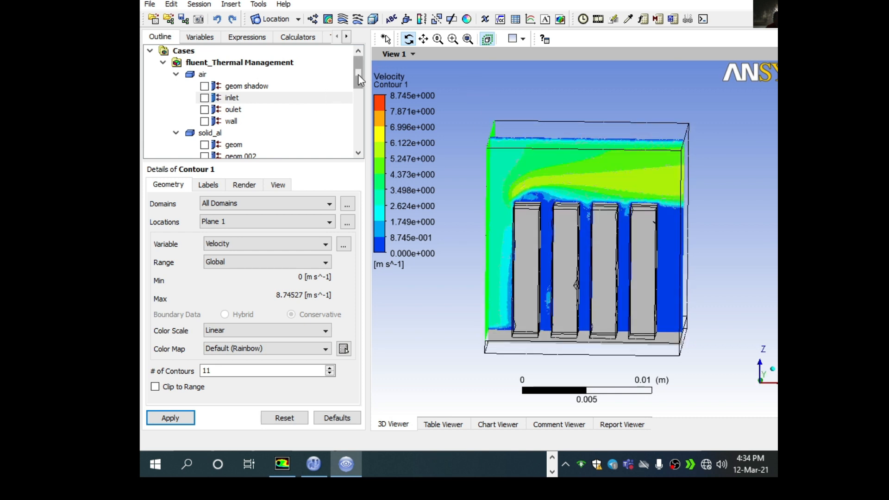
Hide the contour and create a 3D velocity streamline plot starting from Plane 1 with 25 equally spaced points
click(345, 21)
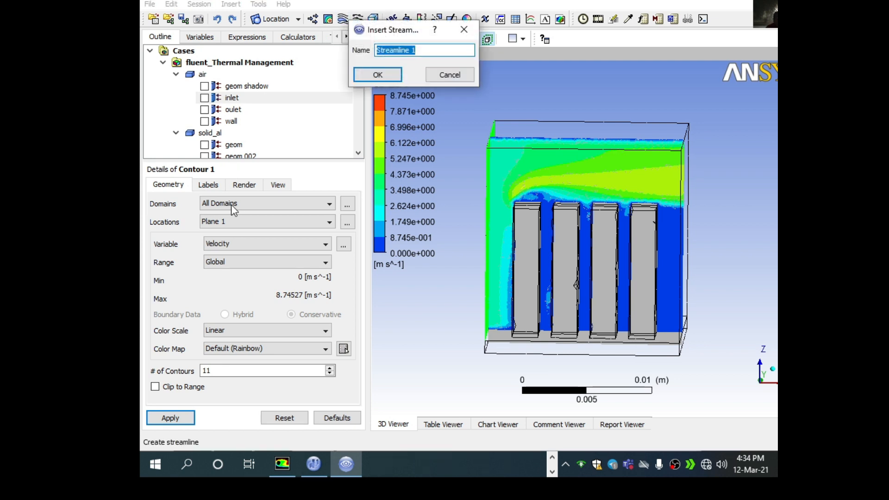
click(377, 75)
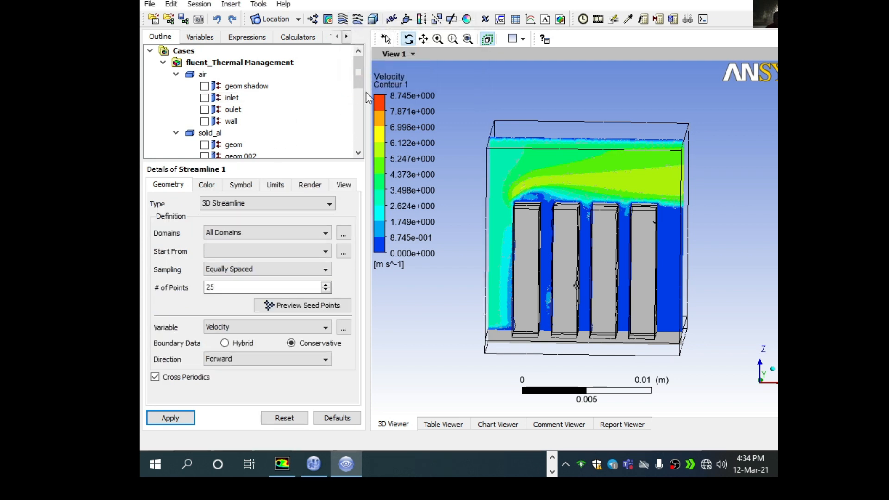
scroll(361, 85, down, 3)
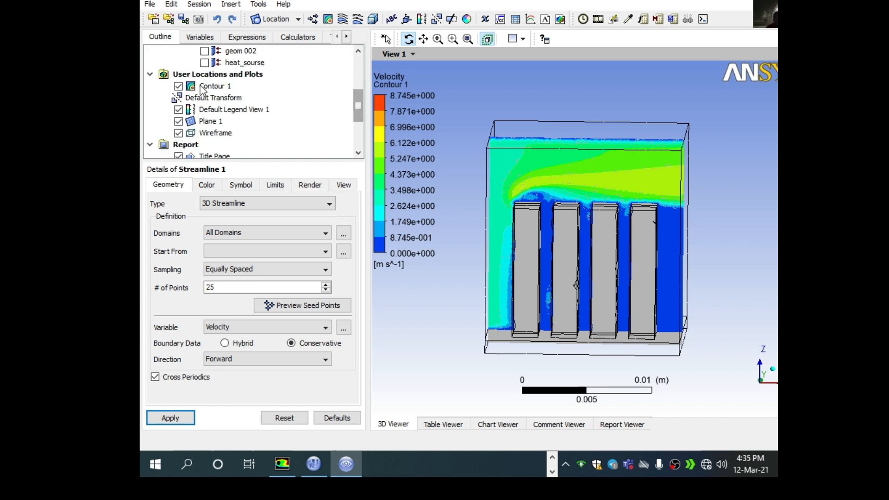
click(178, 87)
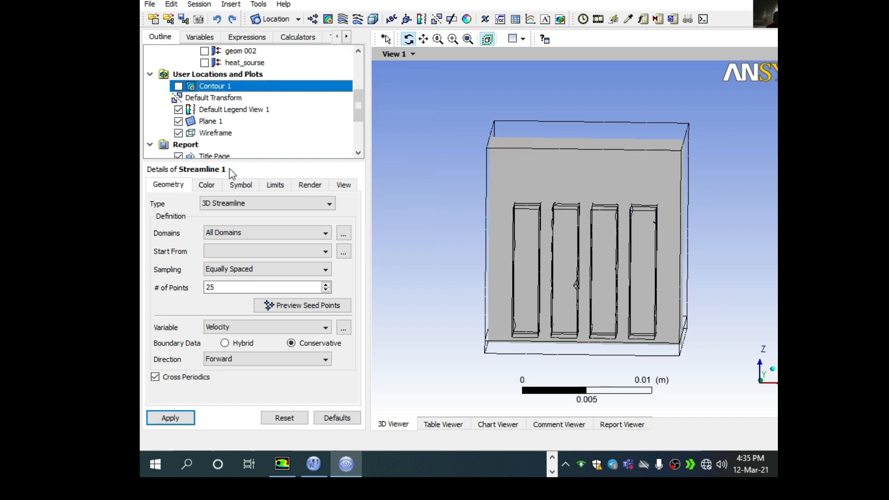
click(315, 252)
click(230, 345)
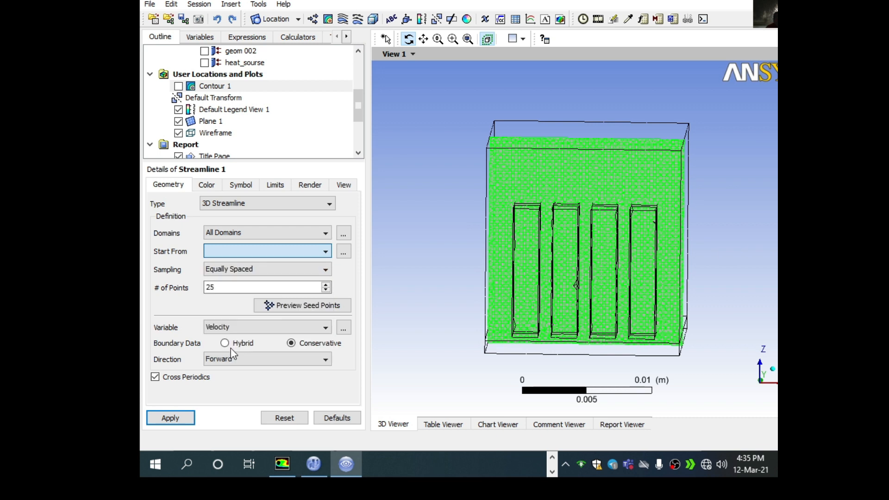
click(171, 421)
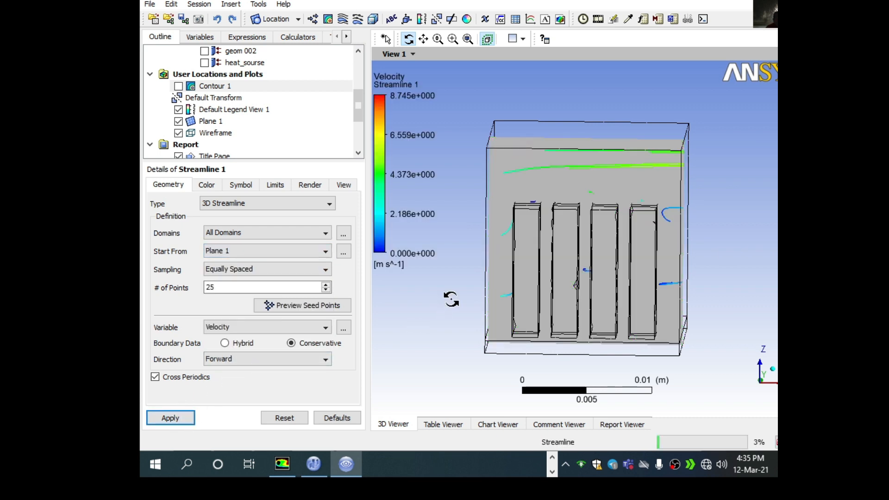
Try 100 streamline points, then set the number of points to 500 and apply it
drag(218, 288, 188, 287)
text(100)
click(179, 419)
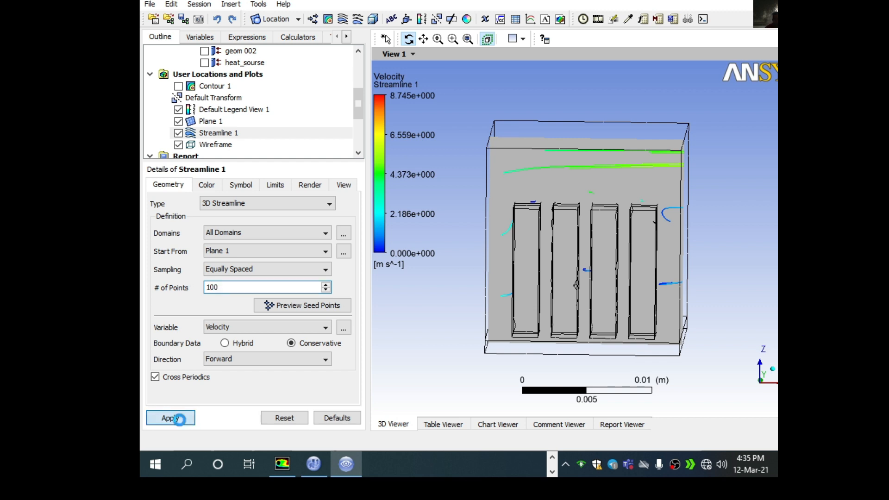
drag(218, 288, 187, 291)
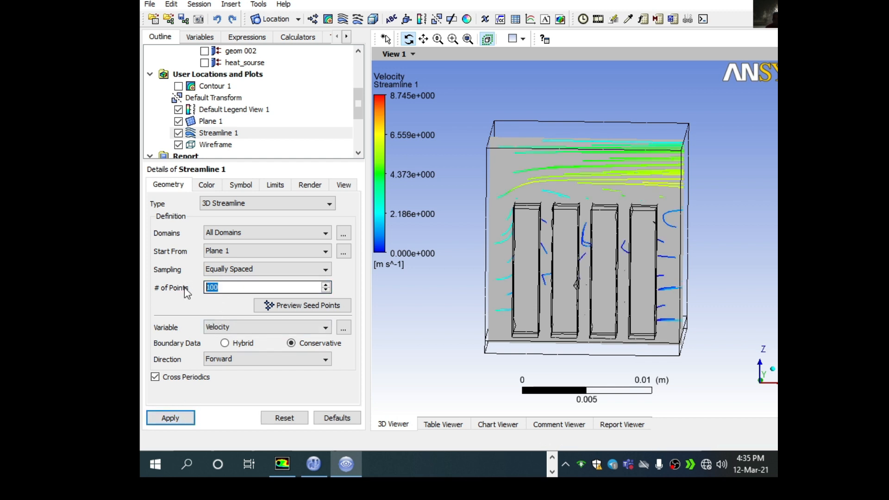
text(500)
click(175, 417)
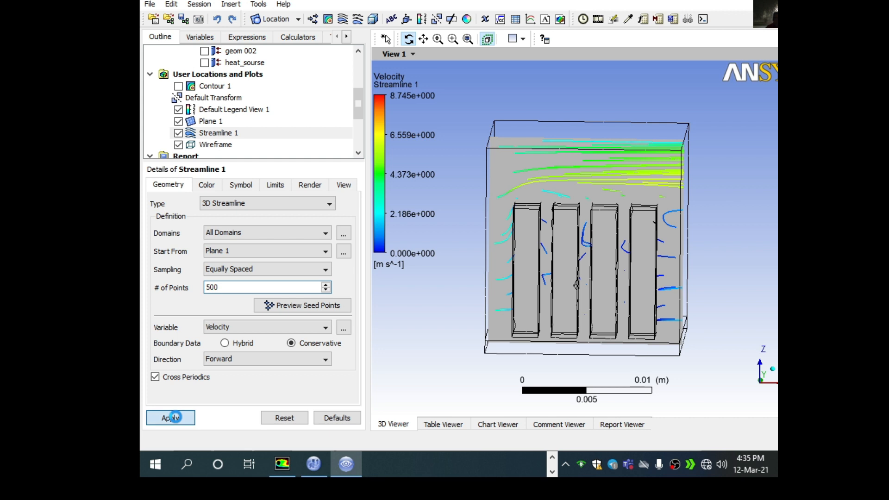
Play a quick animation of Streamline 1, stop it and close the animation settings
mouse_move(571, 196)
mouse_down()
mouse_move(556, 226)
mouse_move(577, 199)
mouse_up()
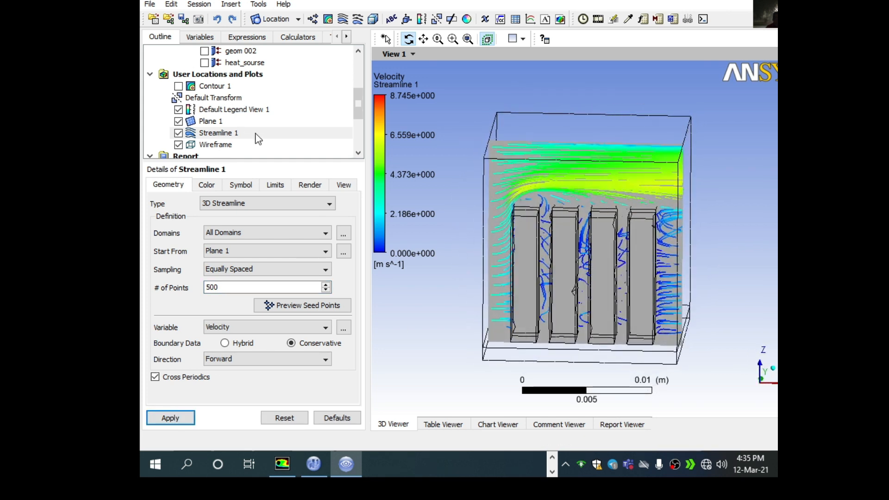
drag(538, 252, 544, 242)
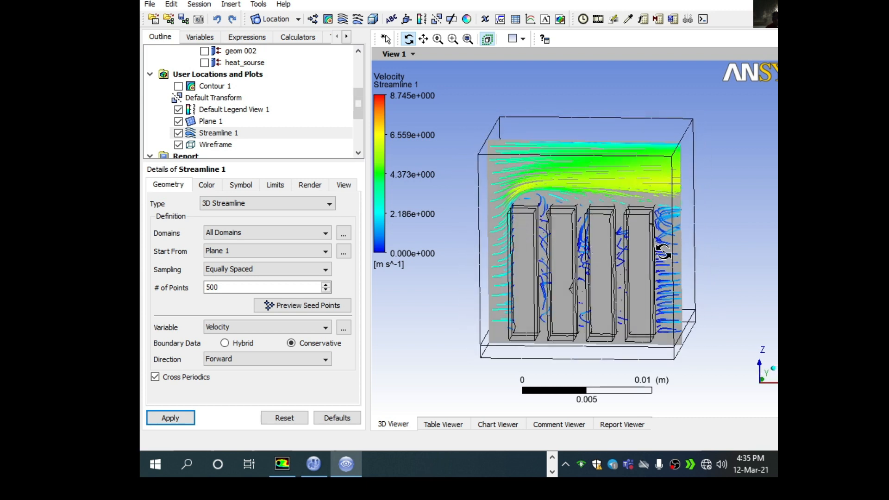
mouse_move(582, 224)
mouse_down()
mouse_move(596, 224)
mouse_move(590, 229)
mouse_up()
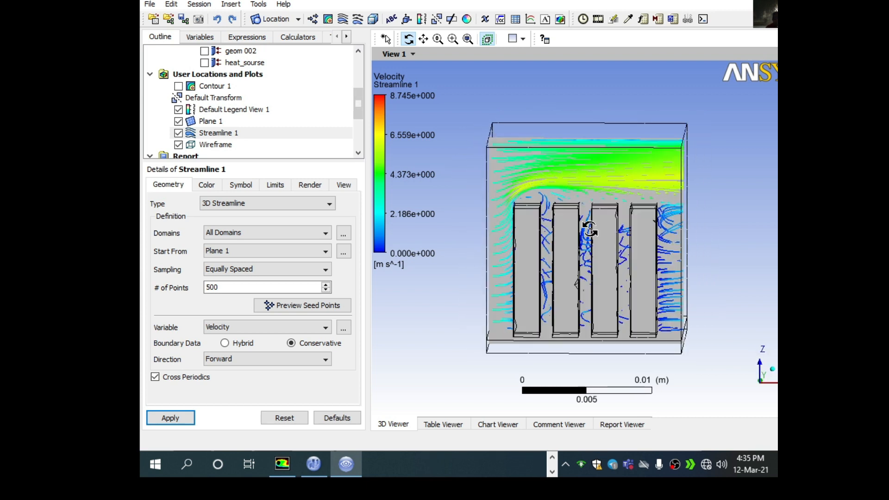
click(598, 19)
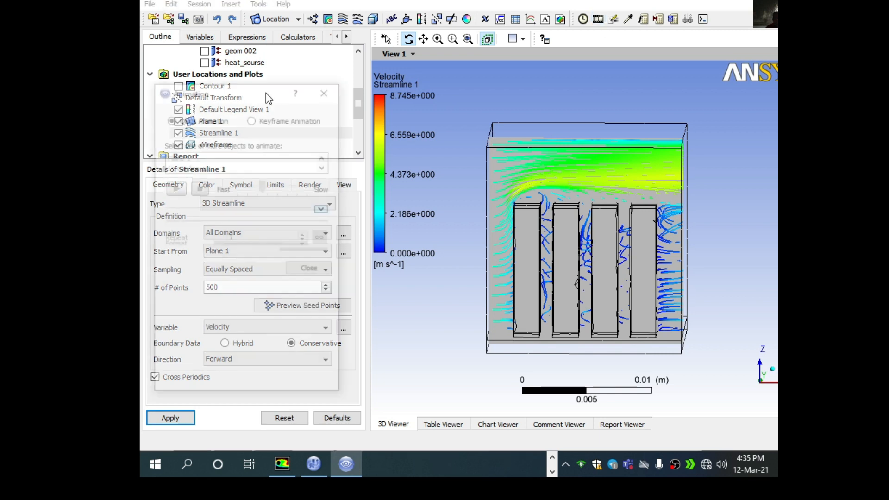
click(184, 170)
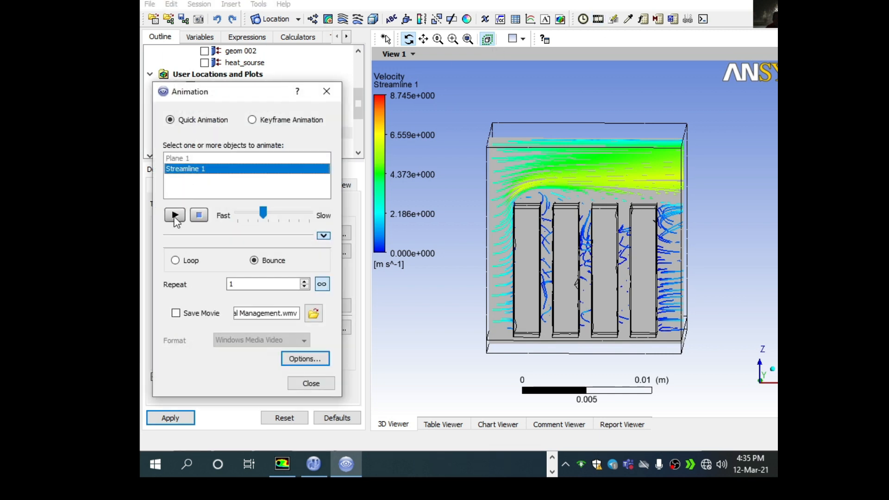
click(175, 216)
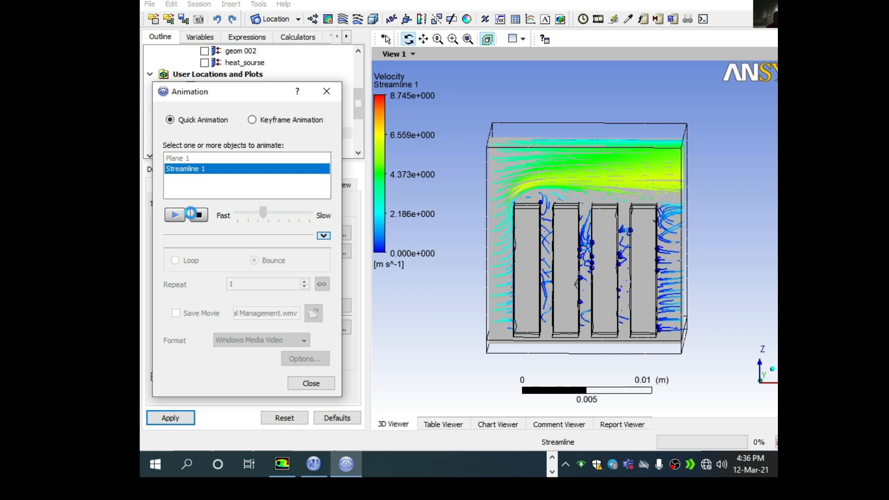
click(198, 214)
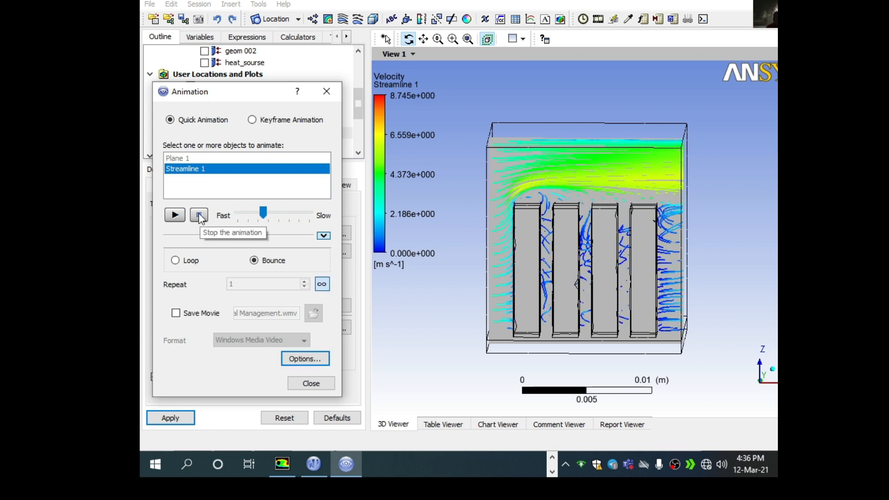
click(325, 91)
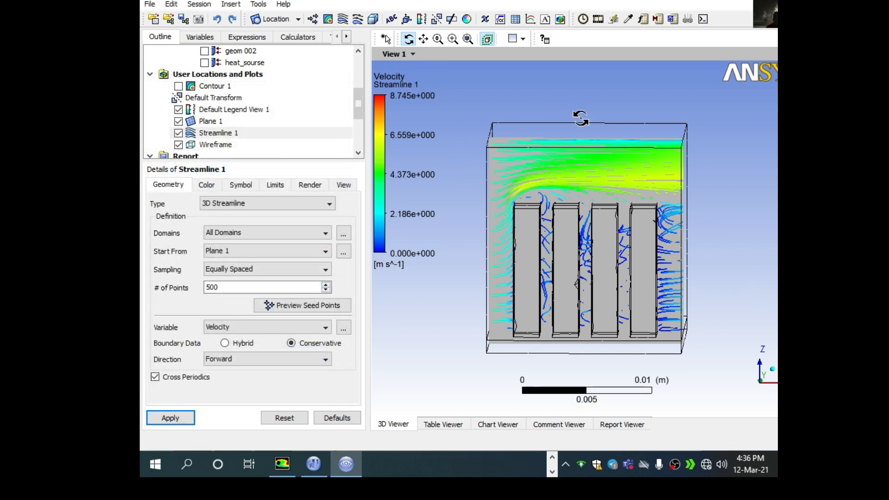
mouse_move(593, 172)
mouse_down()
mouse_move(576, 213)
mouse_move(597, 174)
mouse_move(594, 154)
mouse_move(608, 175)
mouse_up()
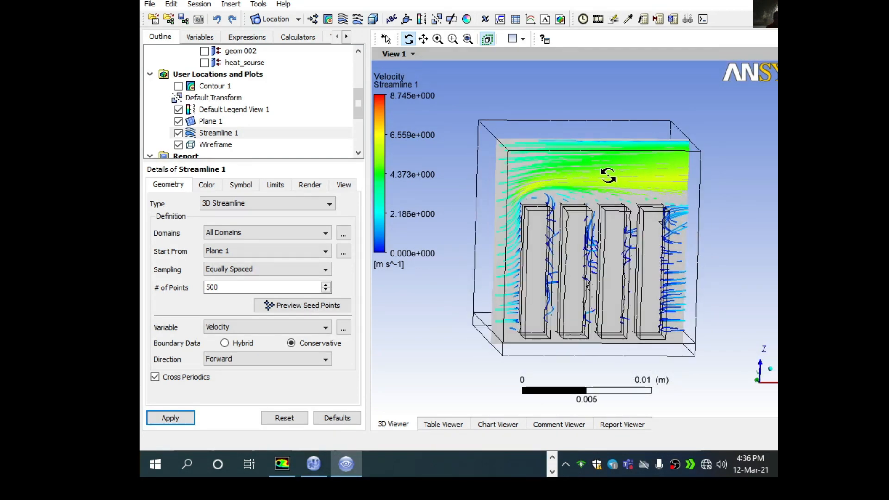